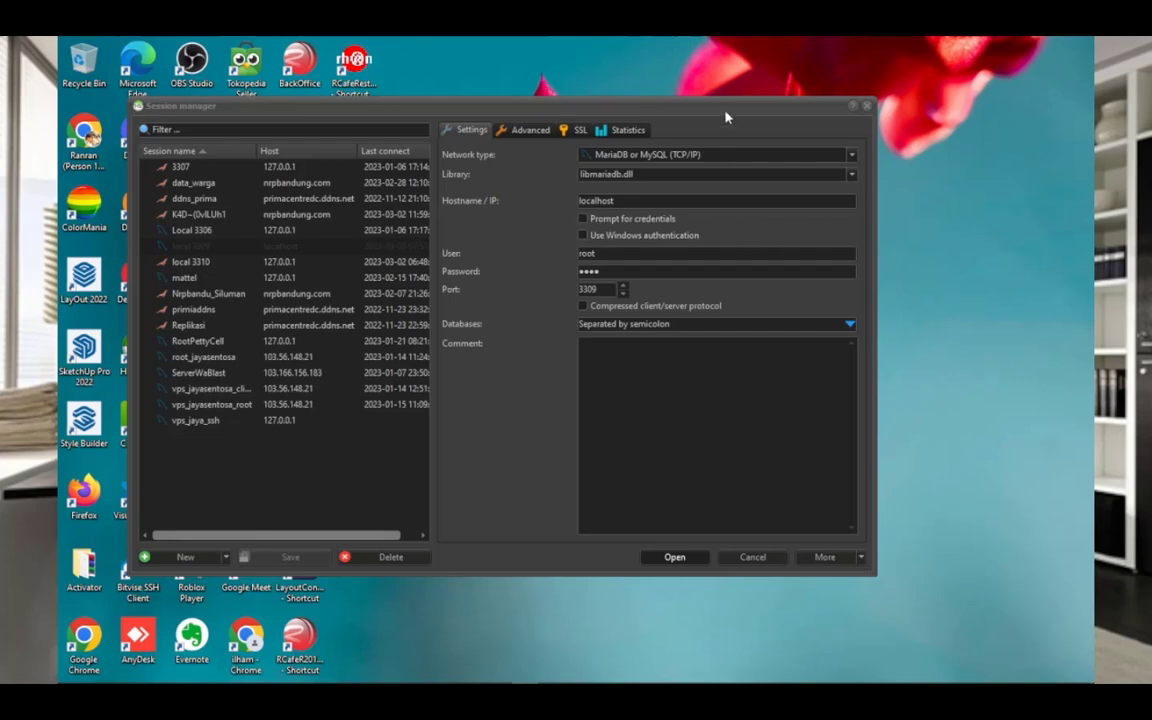
left_click_drag(725, 112, 776, 128)
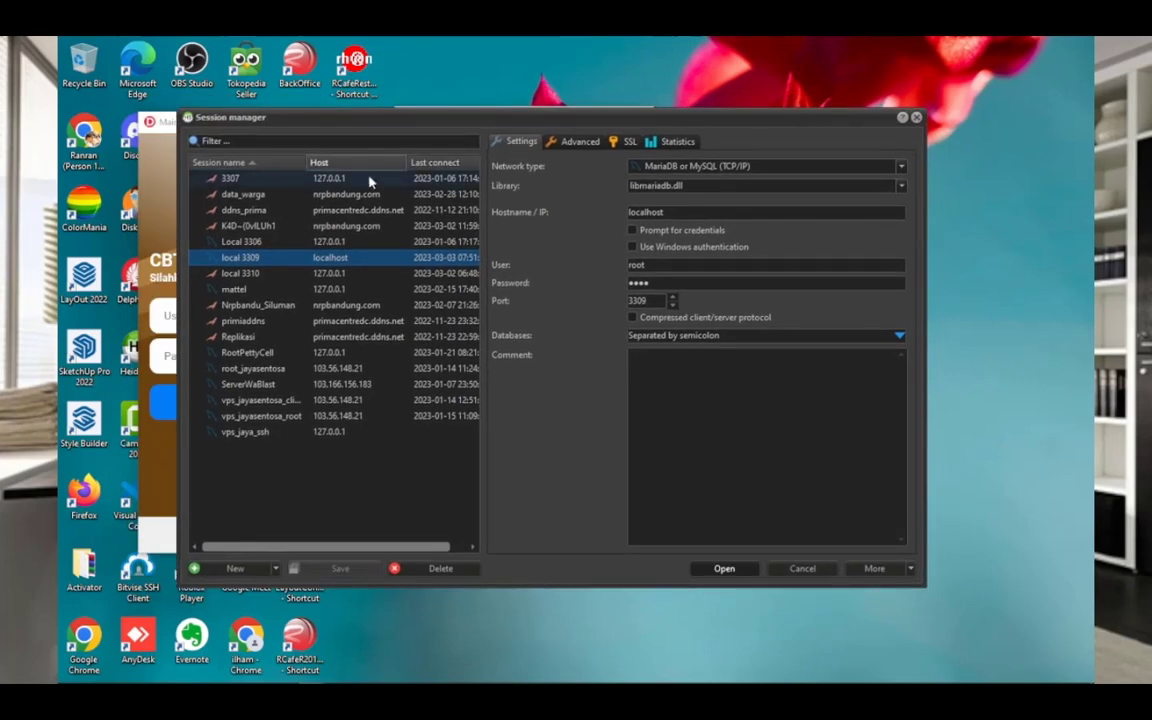
left_click(158, 190)
left_click(315, 122)
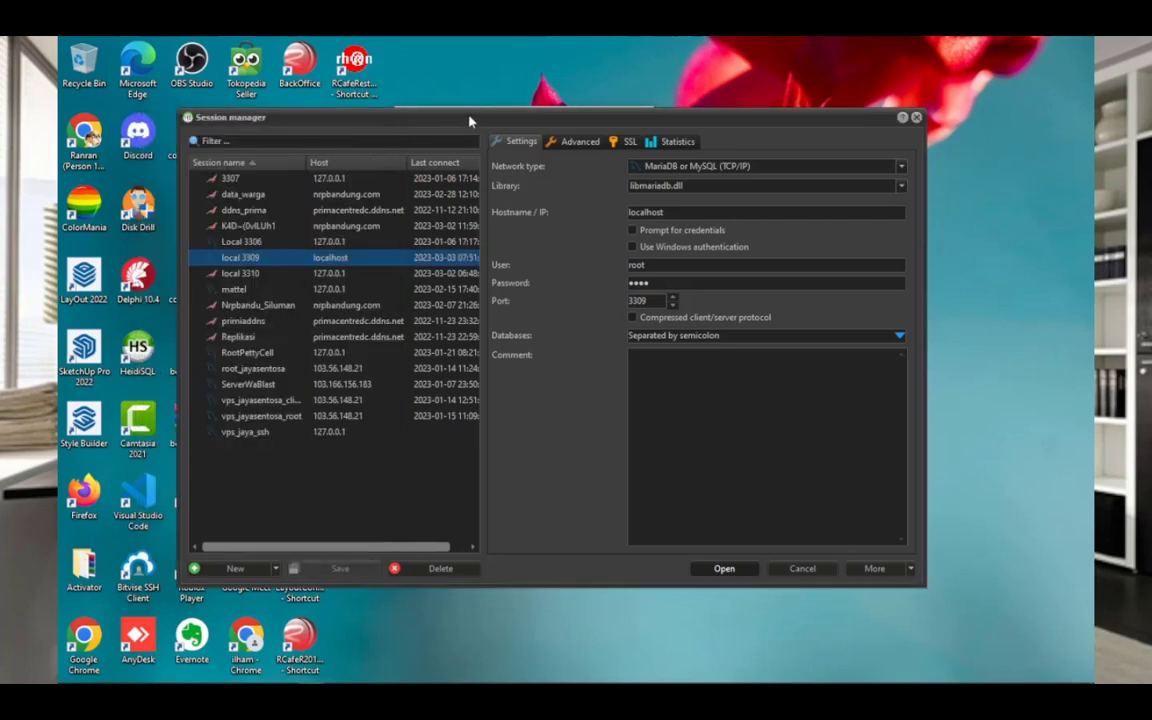
left_click_drag(470, 121, 473, 115)
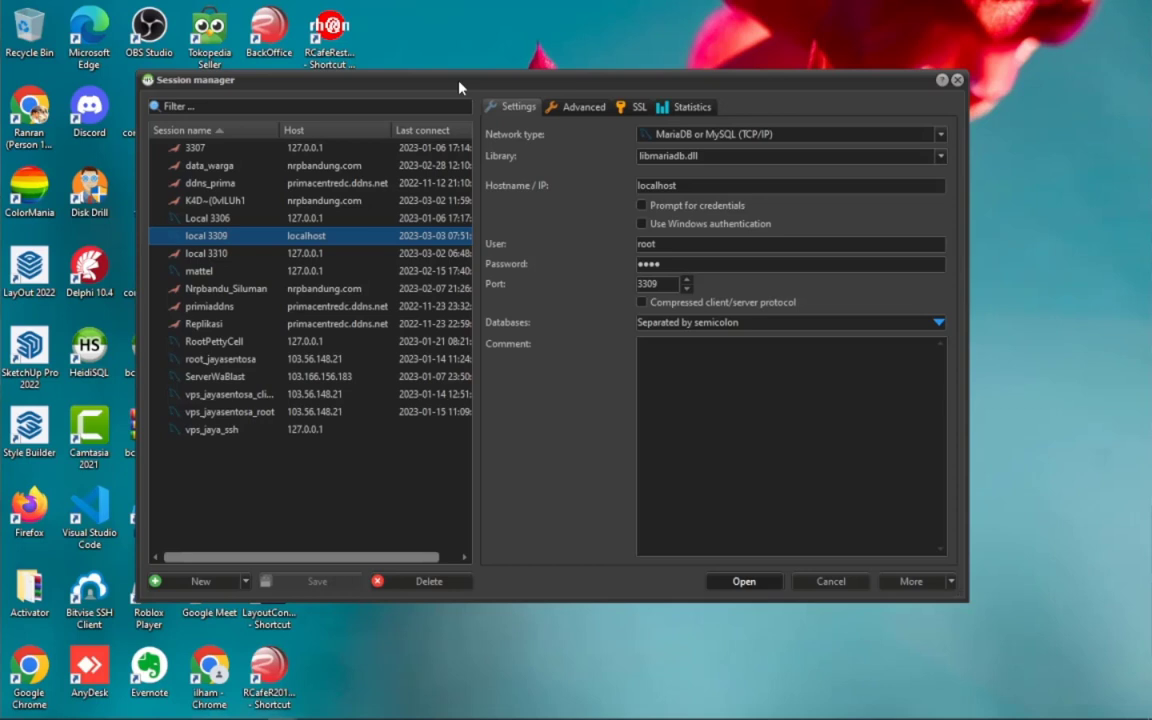
- Examine the connection settings of several saved sessions, including 3307, data_warga, vps_jayasentosa_root and vps_jaya_ssh
left_click(329, 429)
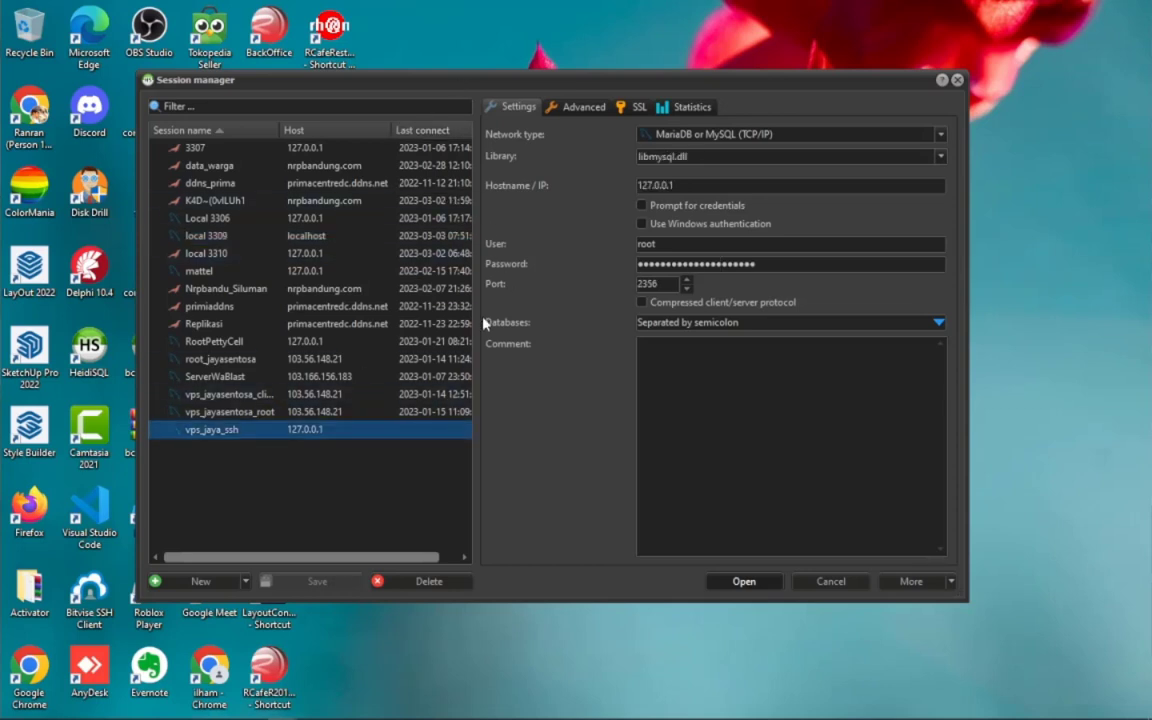
left_click(321, 152)
left_click(256, 436)
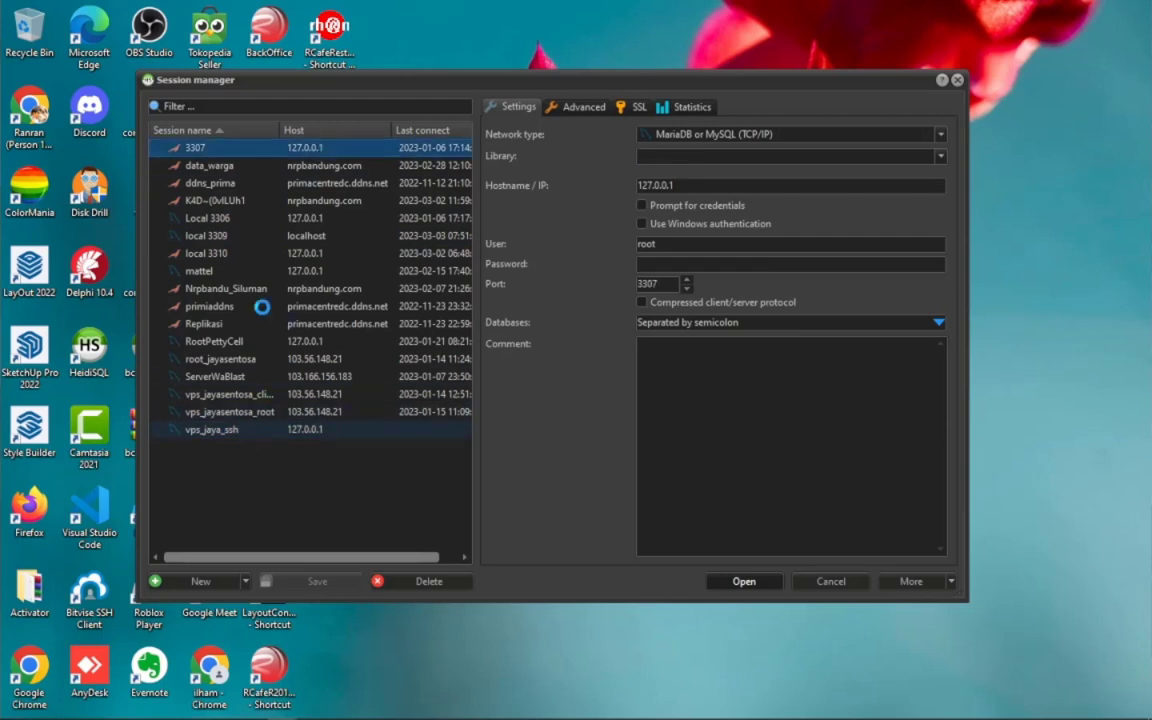
left_click(252, 155)
left_click(244, 165)
left_click(247, 147)
left_click(238, 429)
left_click(243, 412)
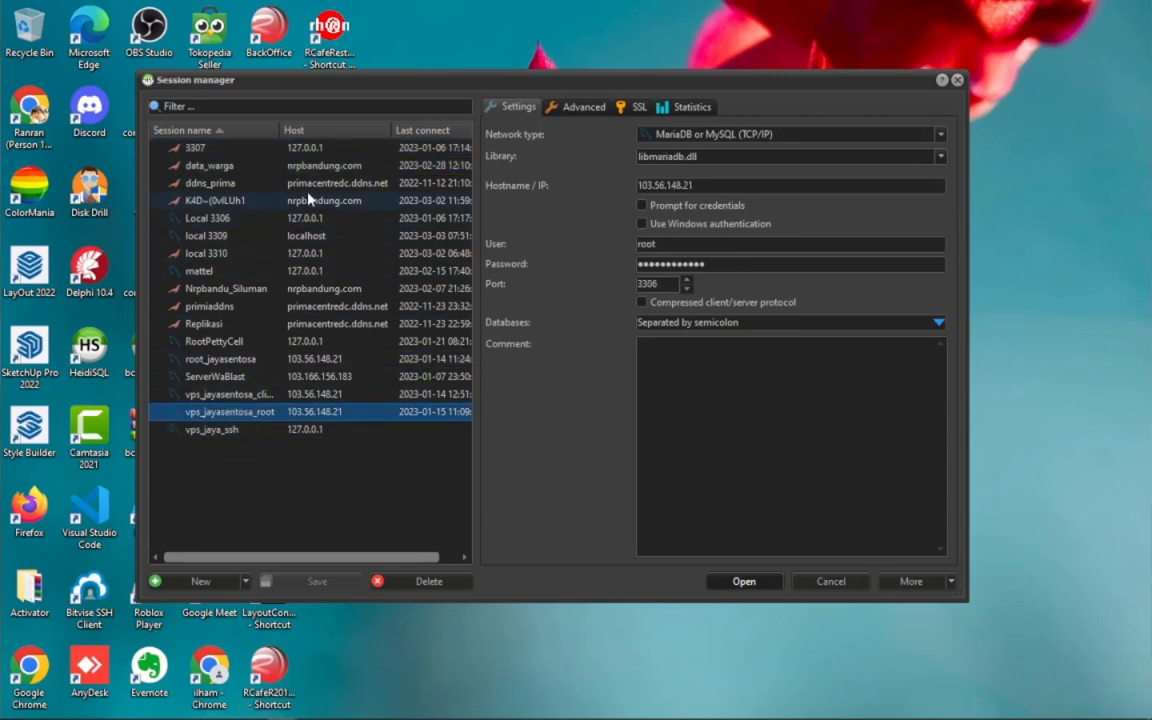
left_click(196, 147)
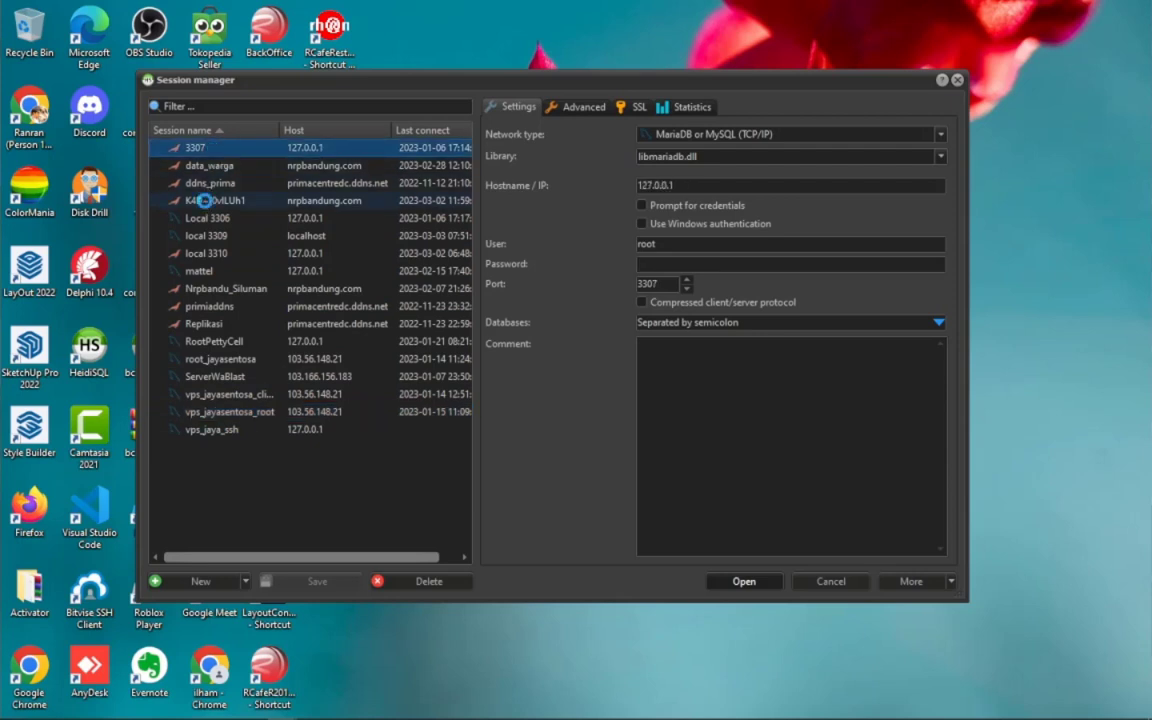
left_click(207, 200)
left_click(222, 150)
- Create a new session with the default name and connection settings
left_click(197, 581)
left_click(210, 377)
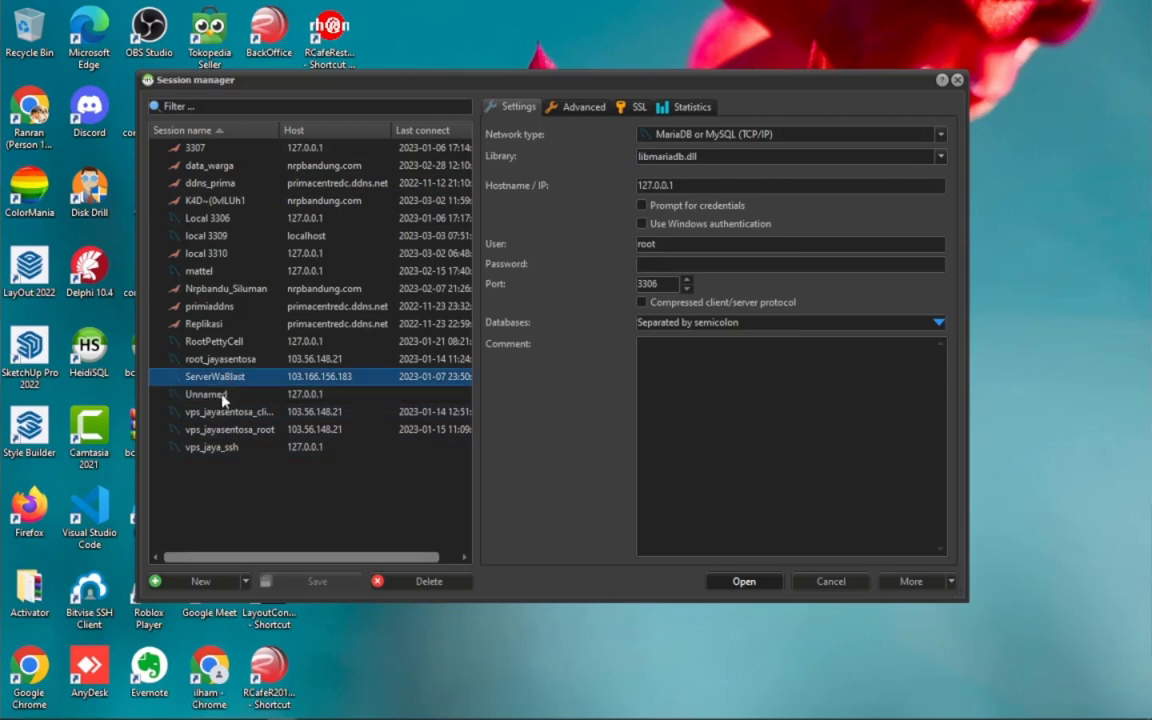
left_click(200, 397)
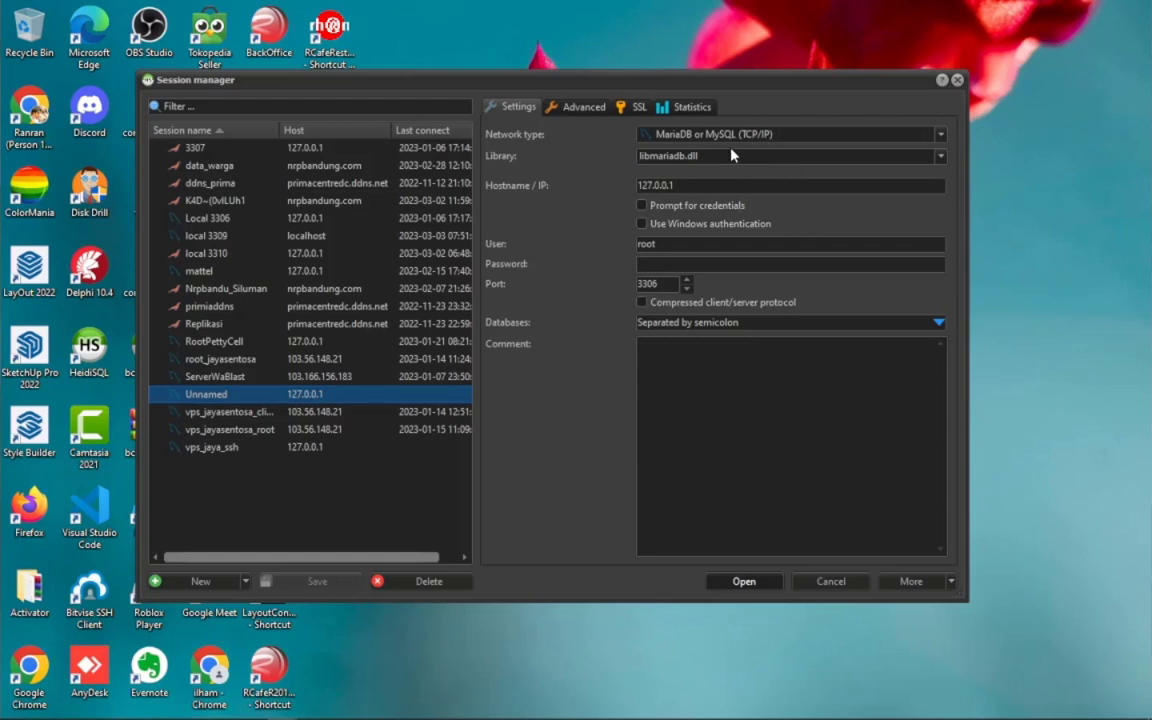
left_click(677, 245)
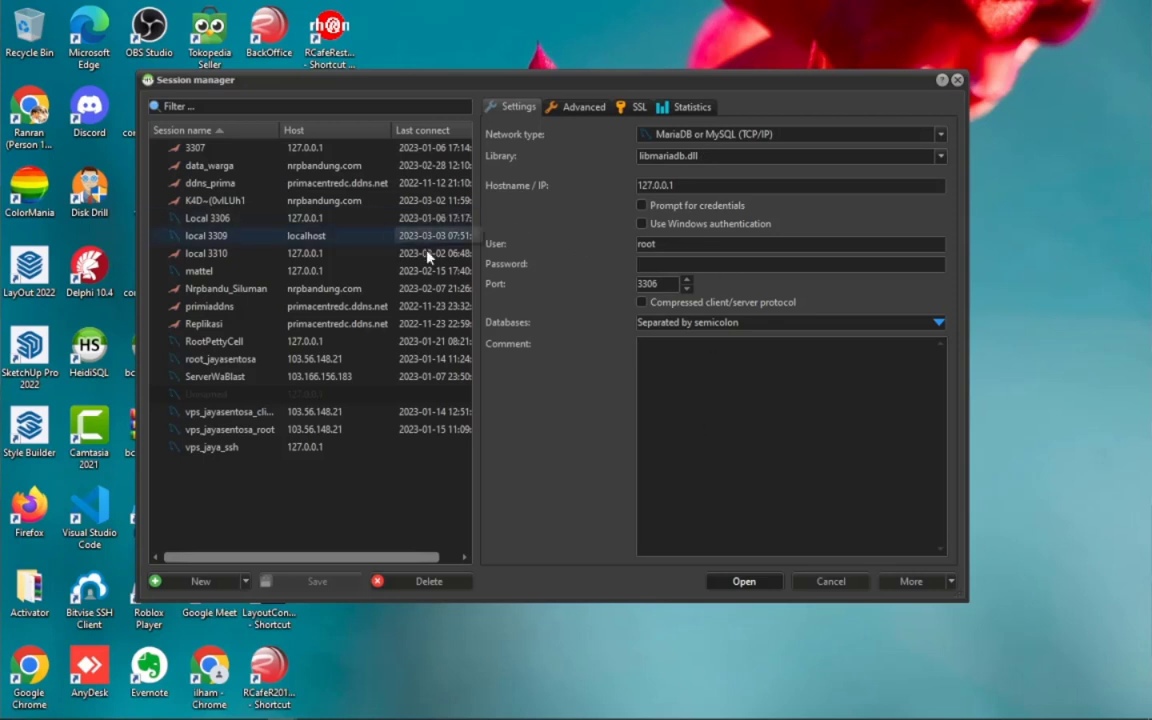
- Connect with the saved session local 3309 and collapse the db_expedisi_2023 database in the database tree
left_click(229, 236)
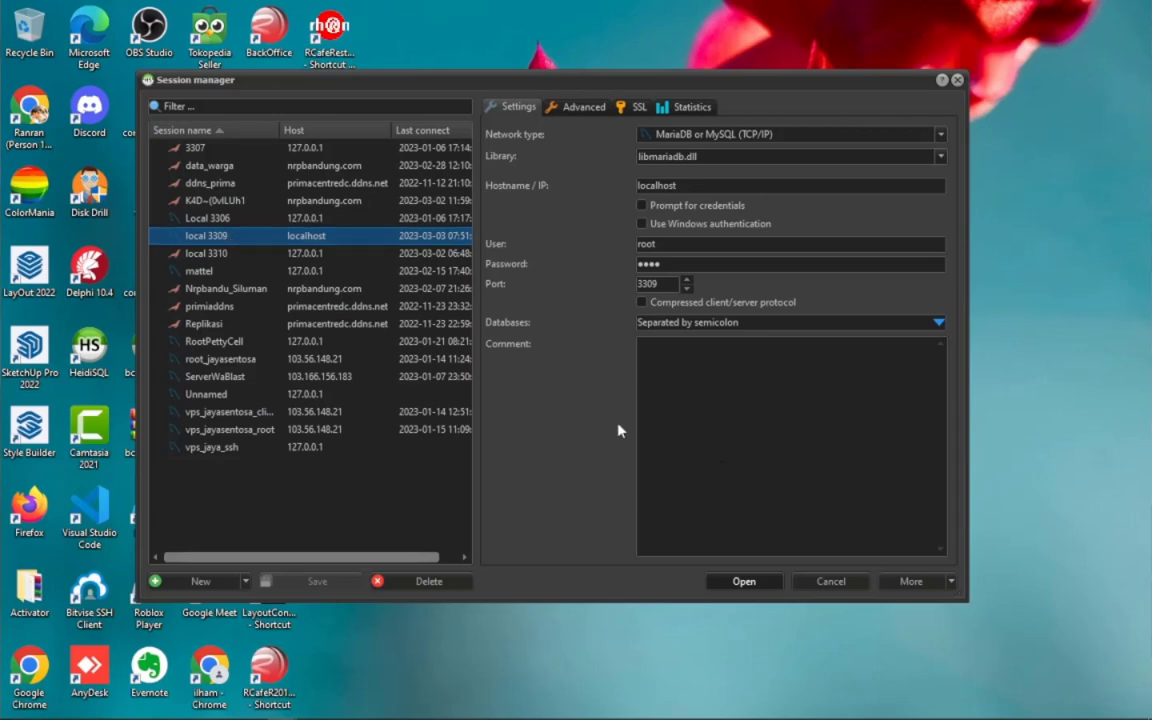
left_click(743, 581)
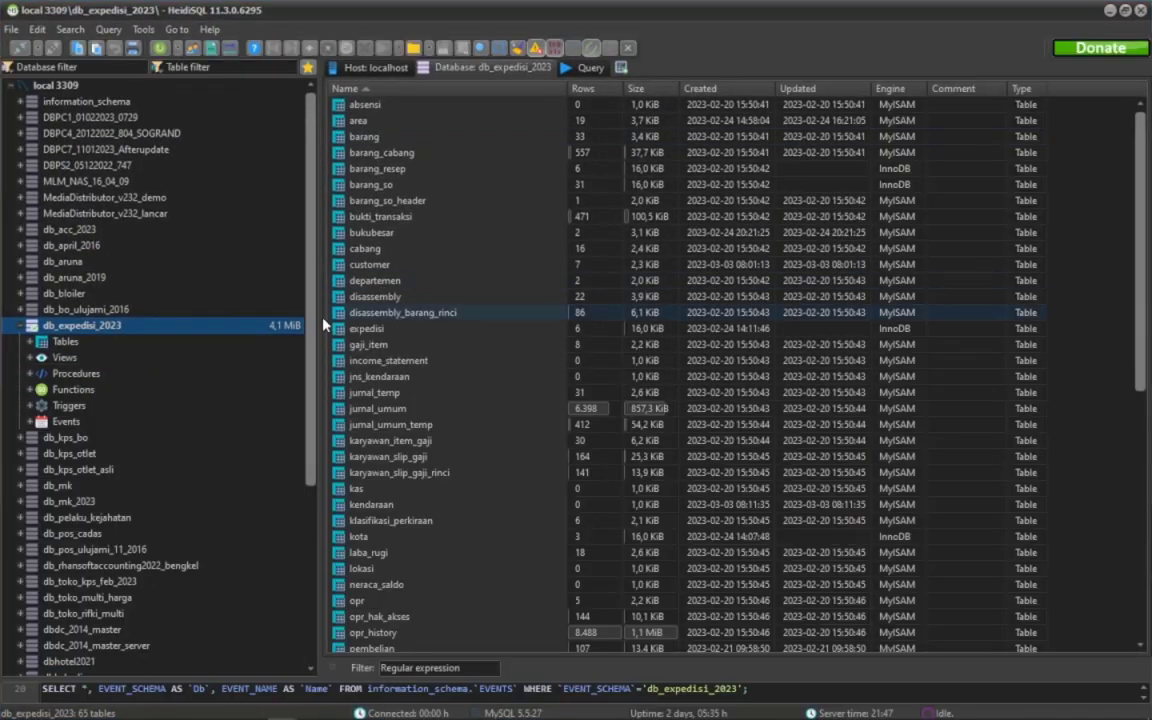
left_click(18, 333)
left_click_drag(308, 288, 334, 265)
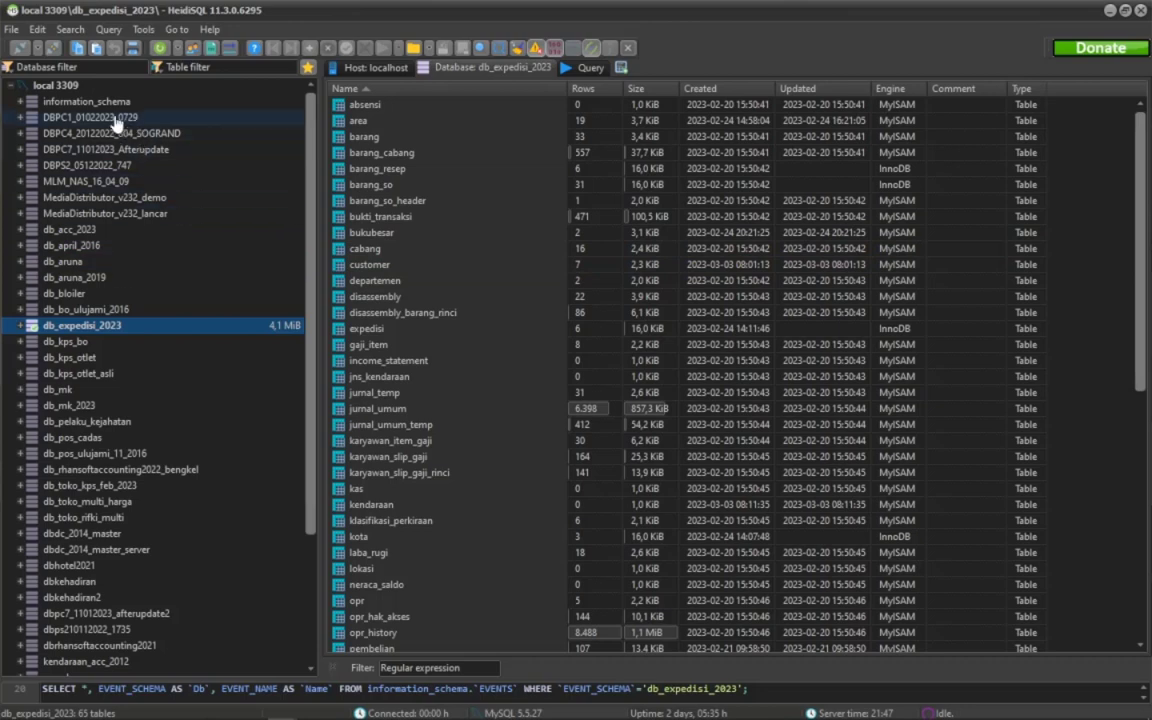
- View the tables of the information_schema, mysql and performance_schema system databases
left_click(90, 104)
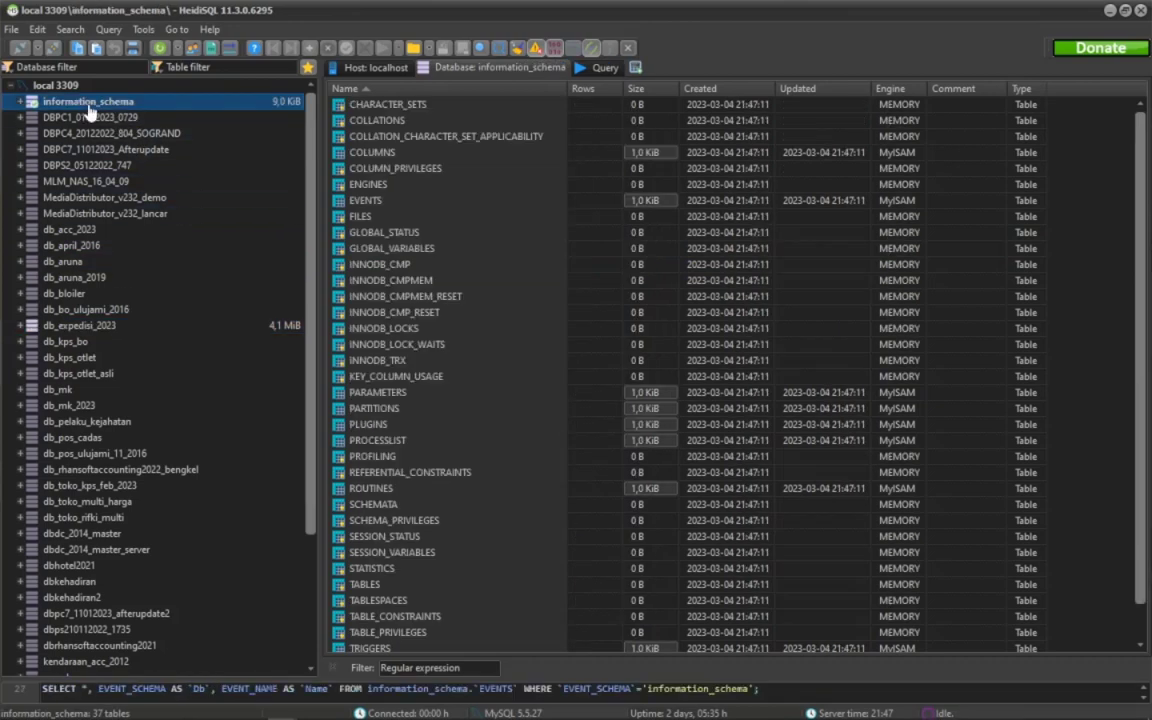
left_click_drag(309, 386, 306, 569)
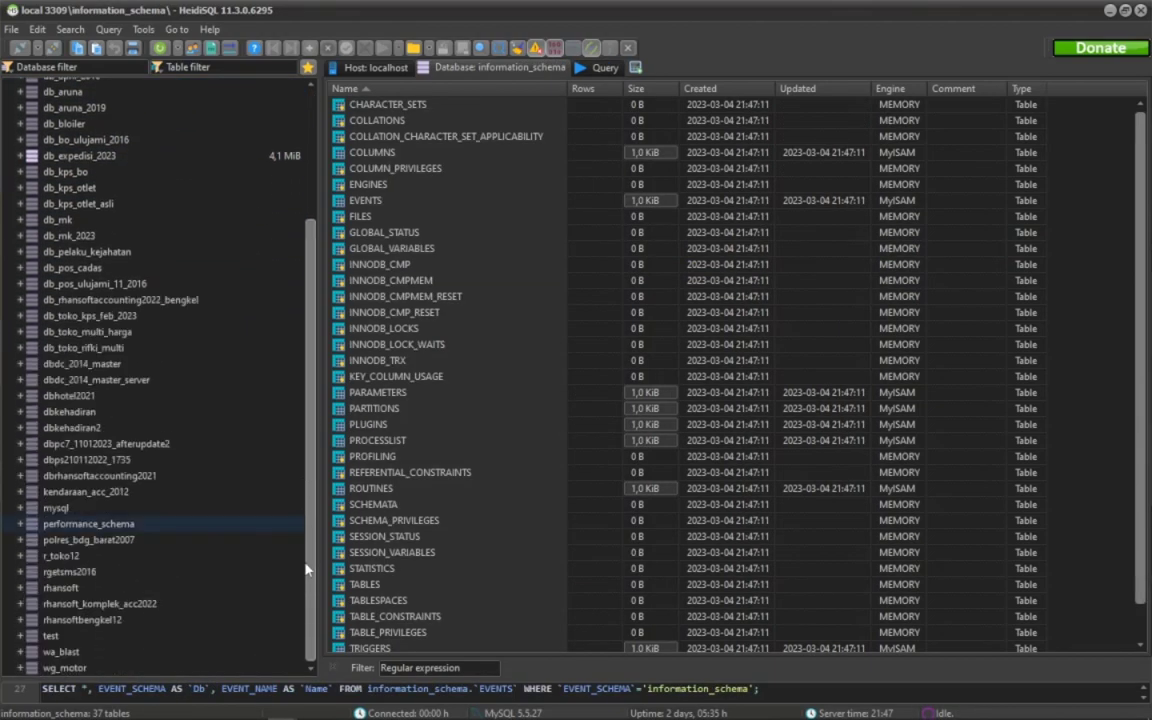
left_click(134, 507)
left_click(119, 527)
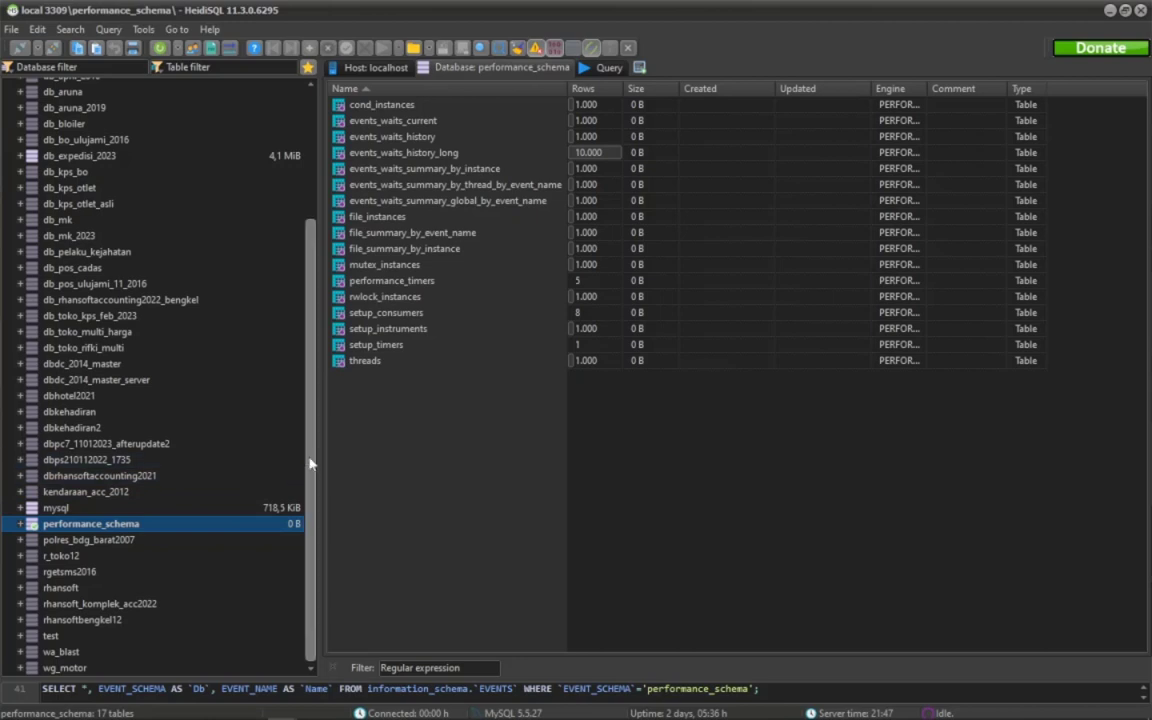
left_click_drag(309, 470, 333, 308)
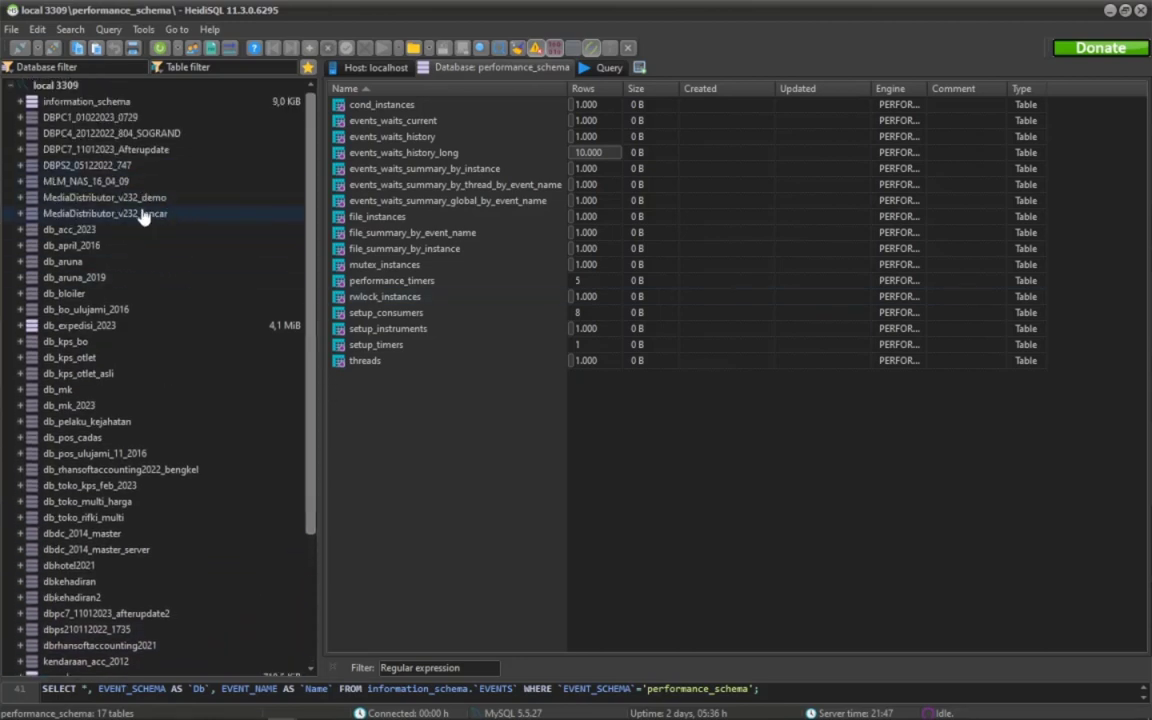
left_click(127, 182)
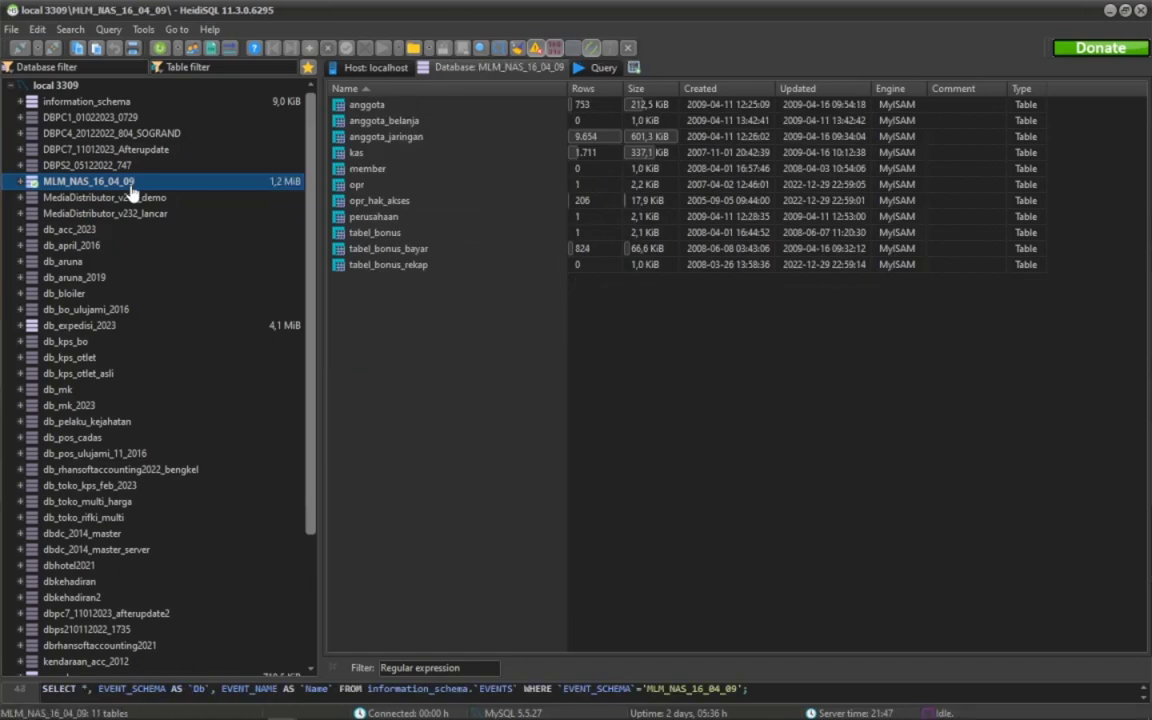
right_click(132, 185)
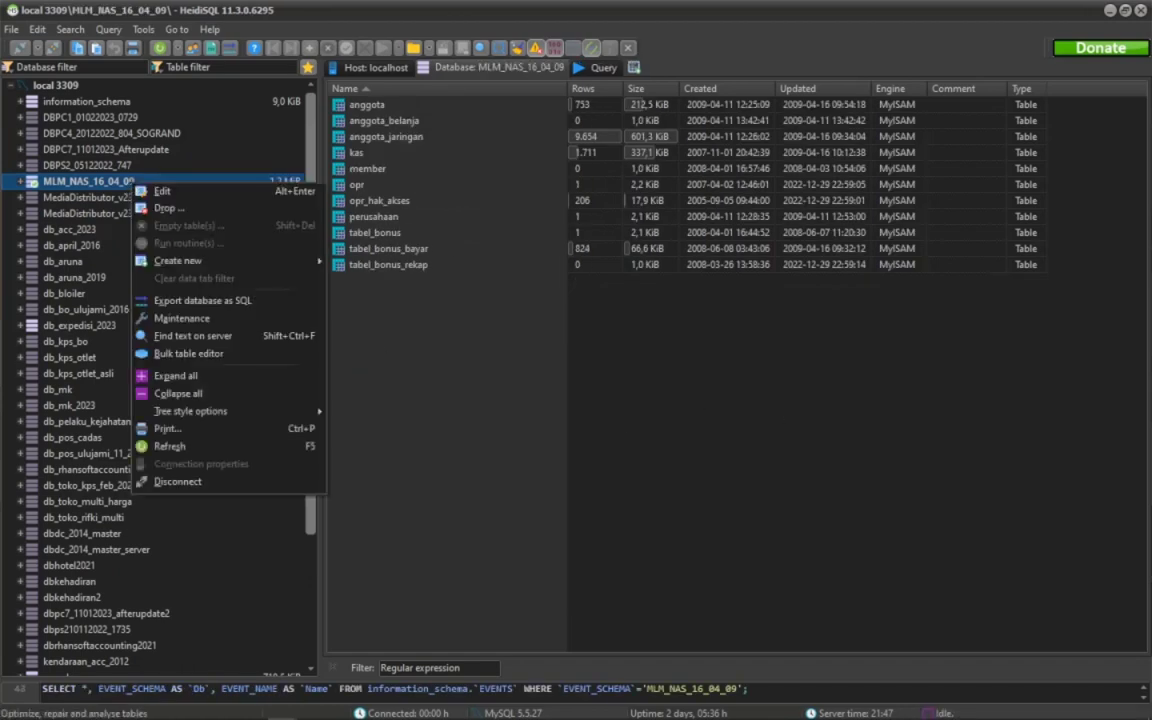
left_click(181, 318)
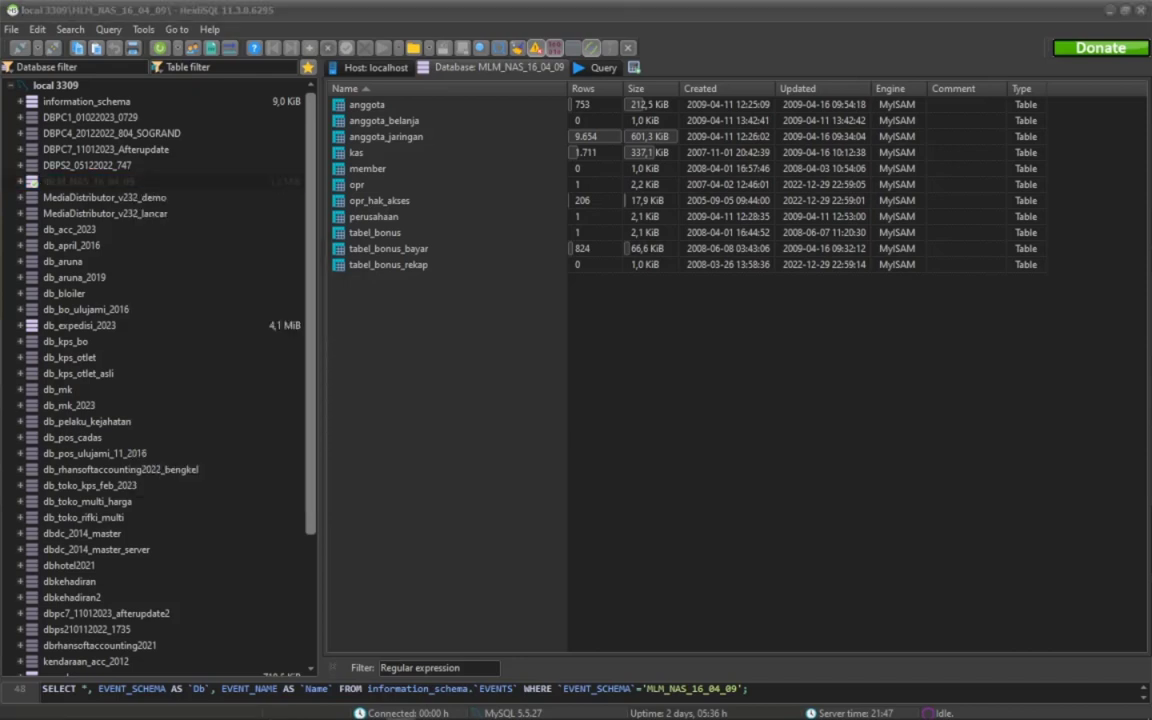
left_click(155, 186)
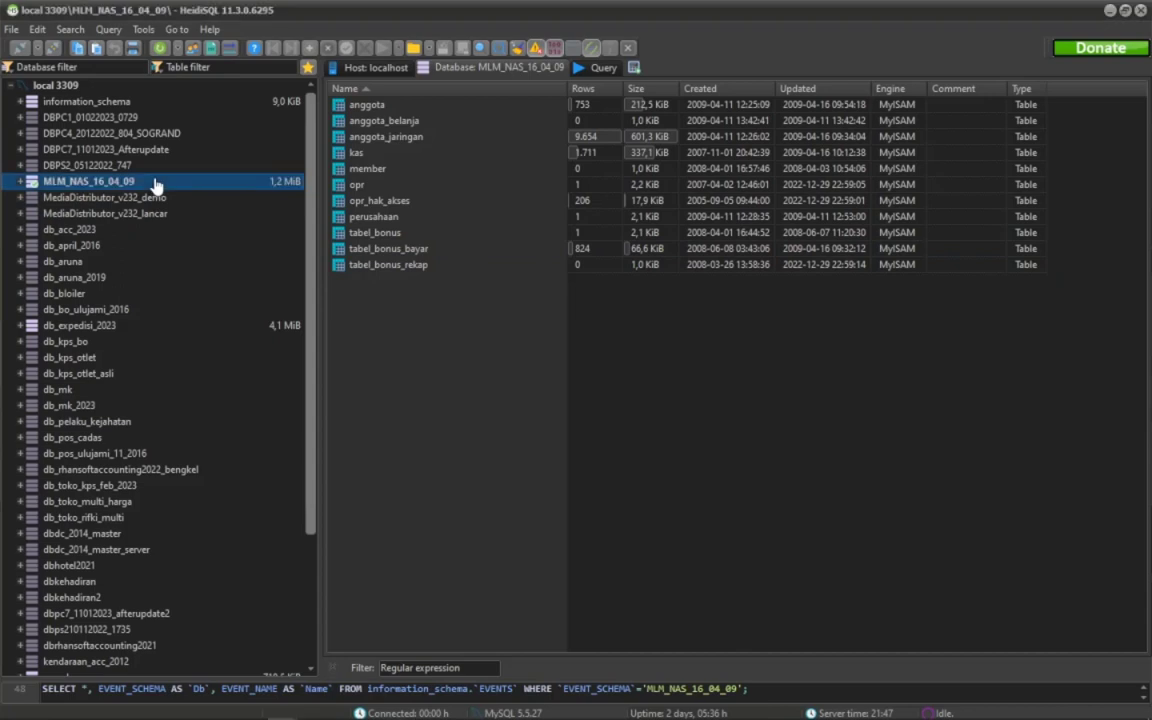
right_click(155, 186)
left_click(78, 178)
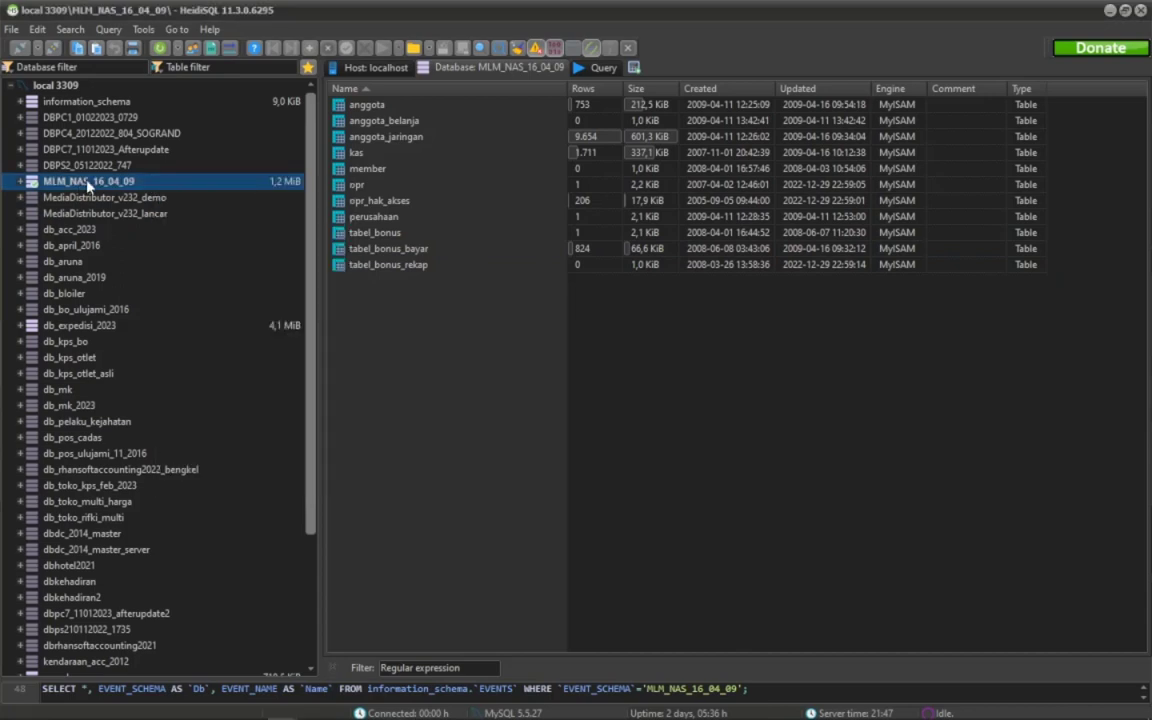
- Expand the tables of the MLM_NAS_16_04_09 database and view the column structure of the anggota table
left_click(19, 182)
left_click(31, 197)
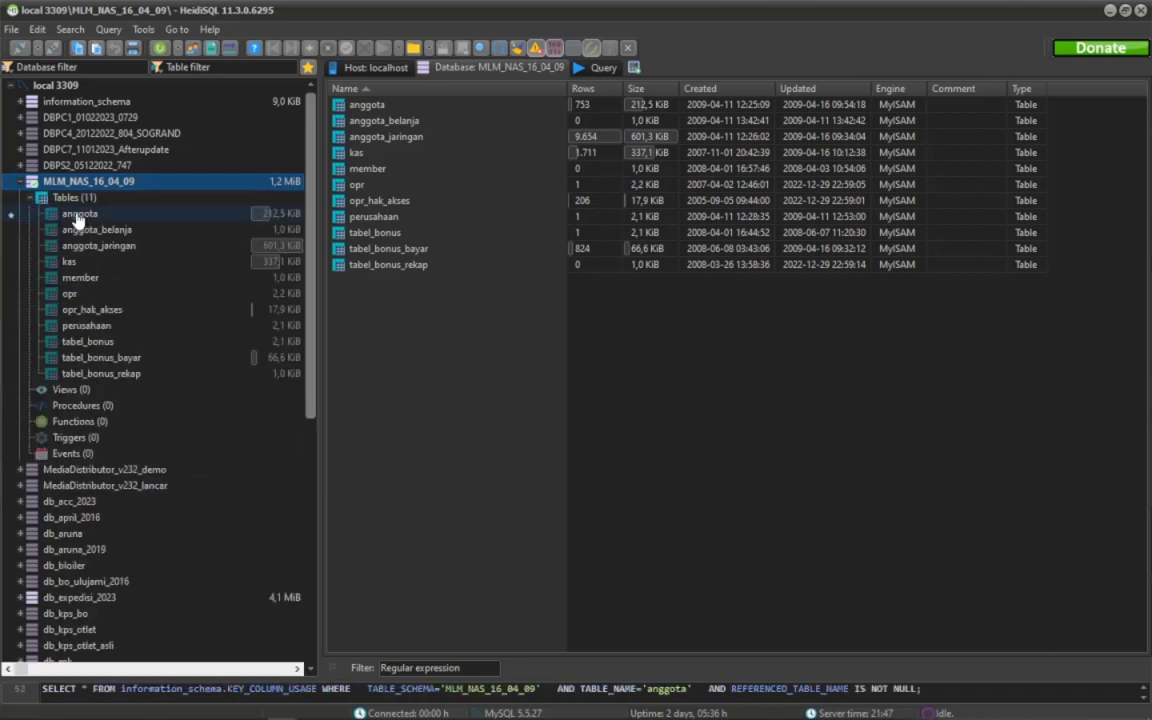
left_click(78, 215)
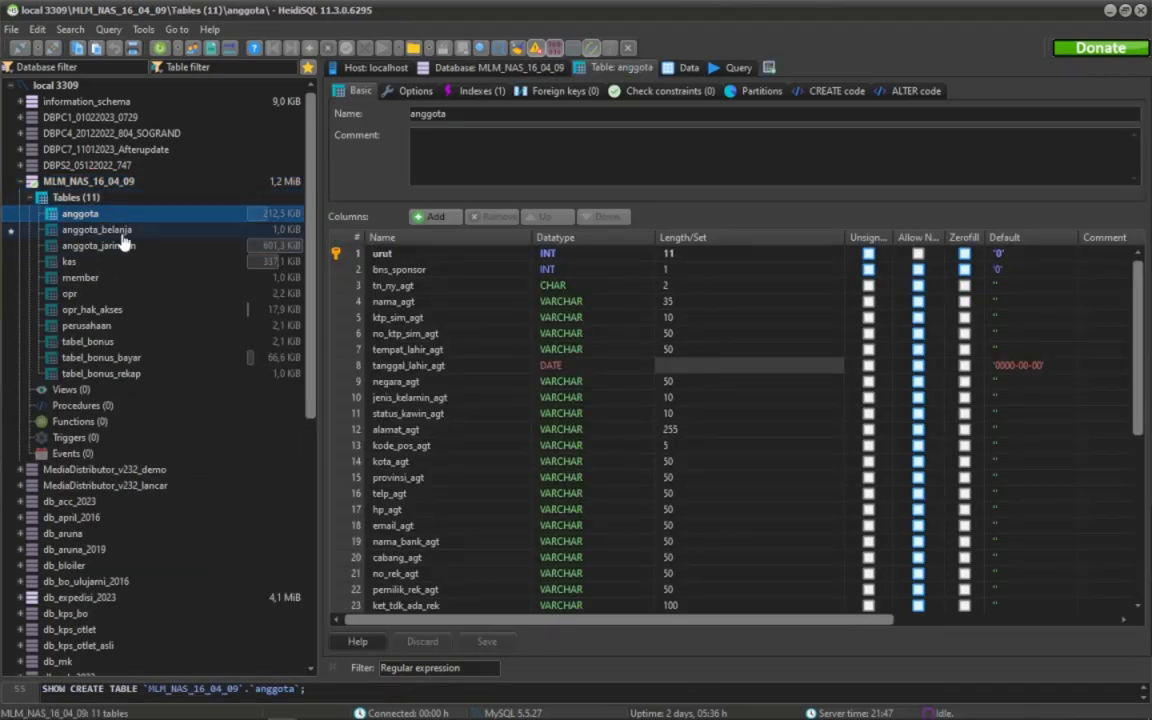
- Start an SQL export of the MLM_NAS_16_04_09 database and check which object types its selection includes
left_click(75, 184)
right_click(104, 181)
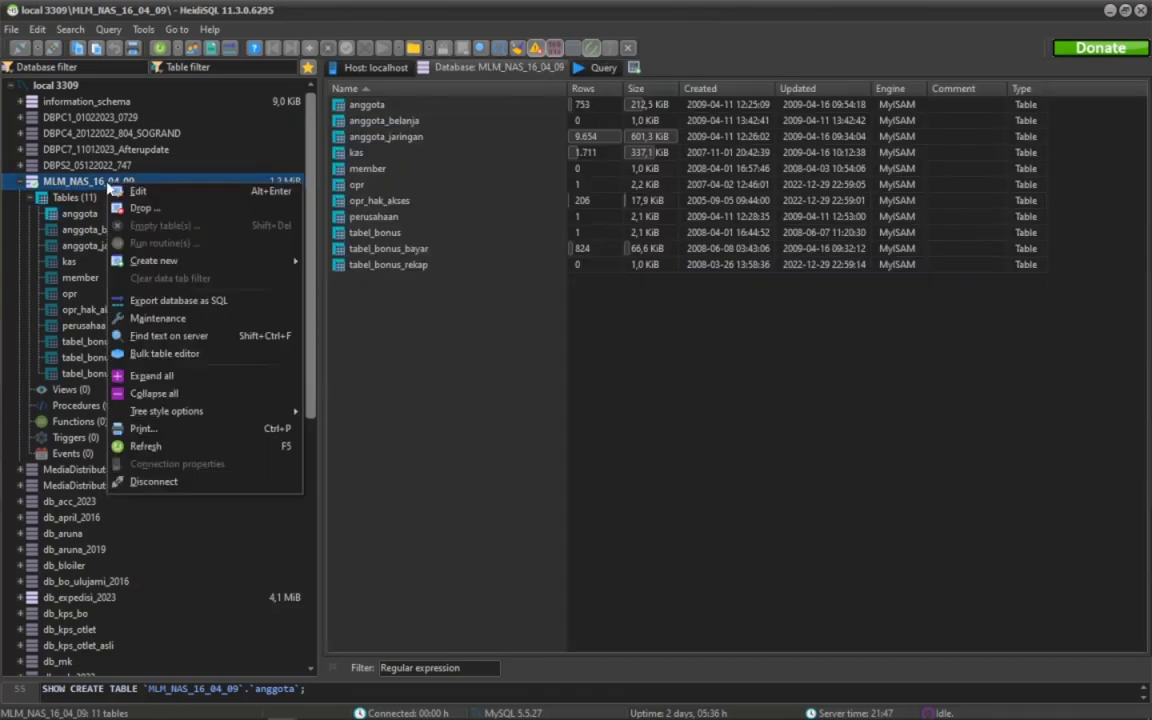
left_click(220, 302)
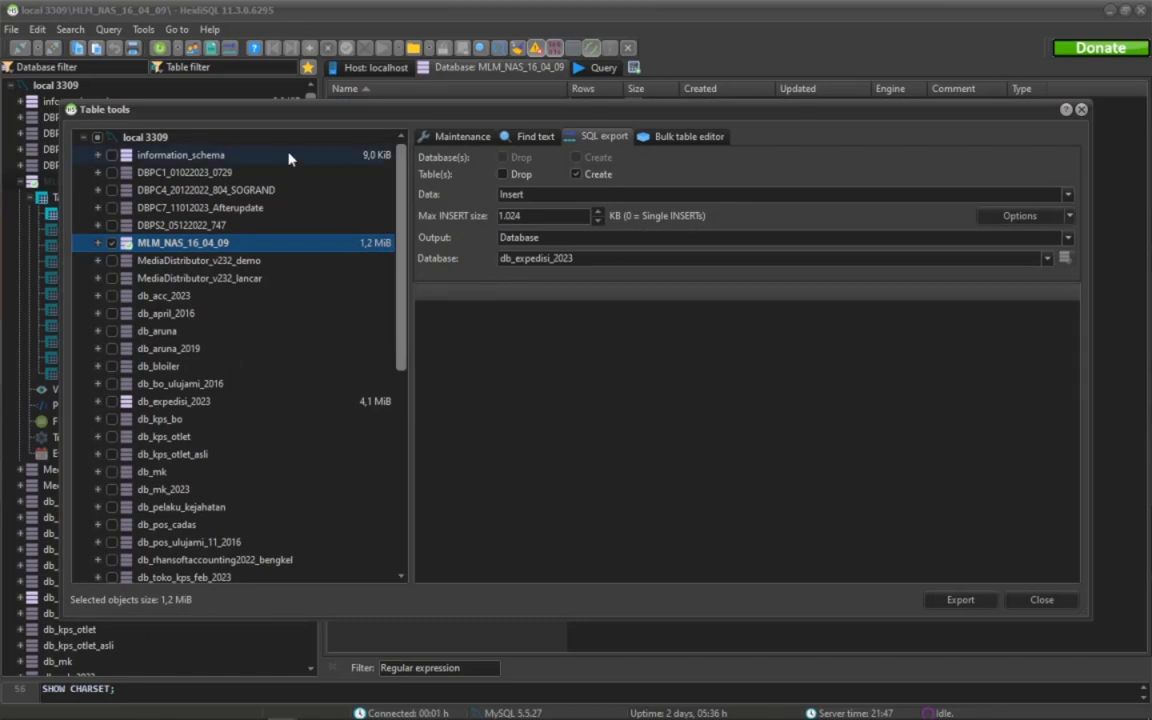
left_click(98, 243)
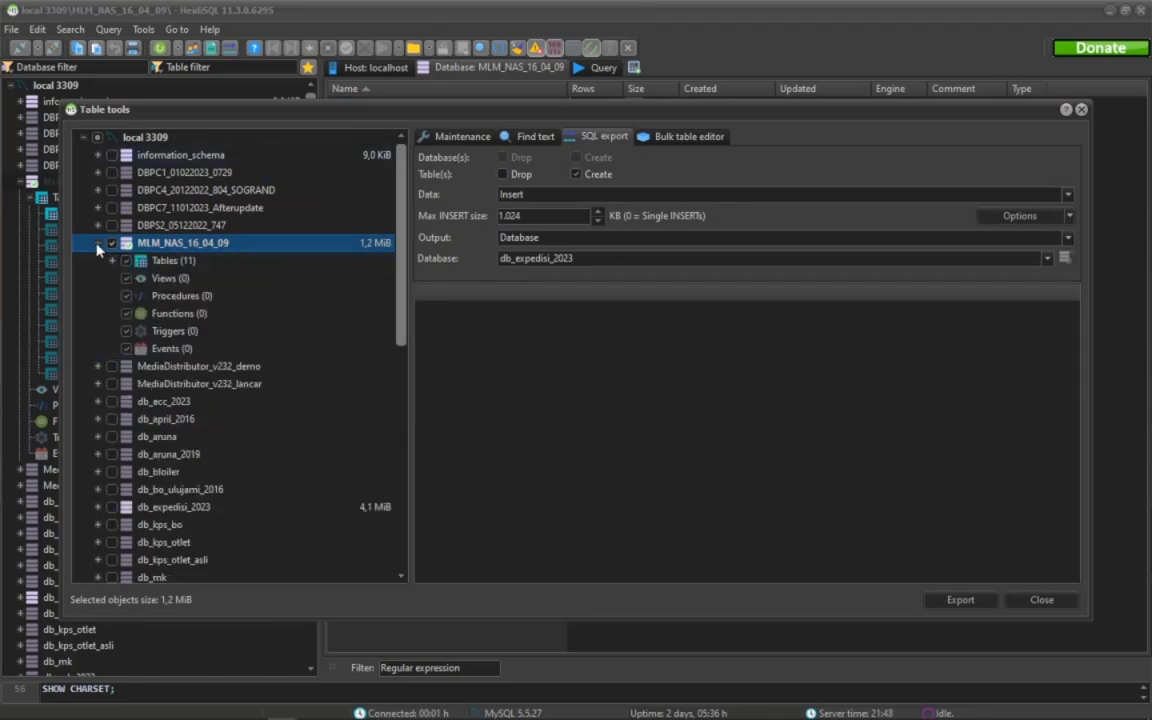
left_click(98, 243)
left_click(98, 243)
left_click(98, 244)
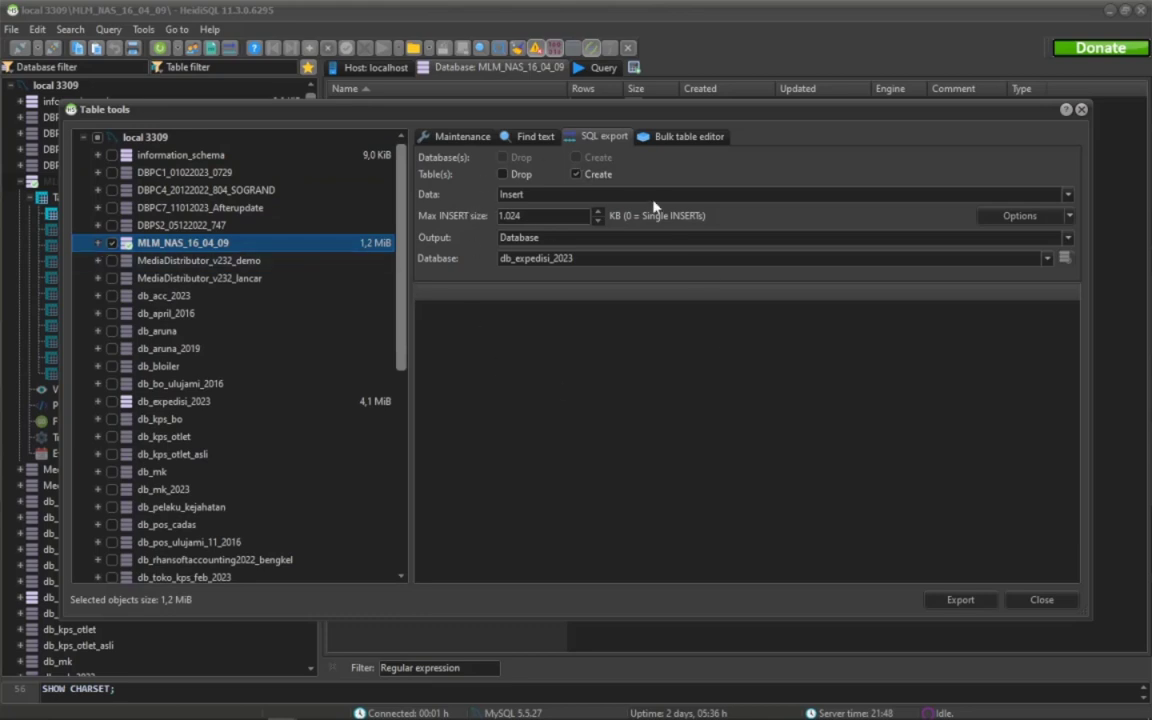
- Look over the maintenance, text search and bulk table editing options, and return to the SQL export settings
left_click(474, 140)
left_click(535, 138)
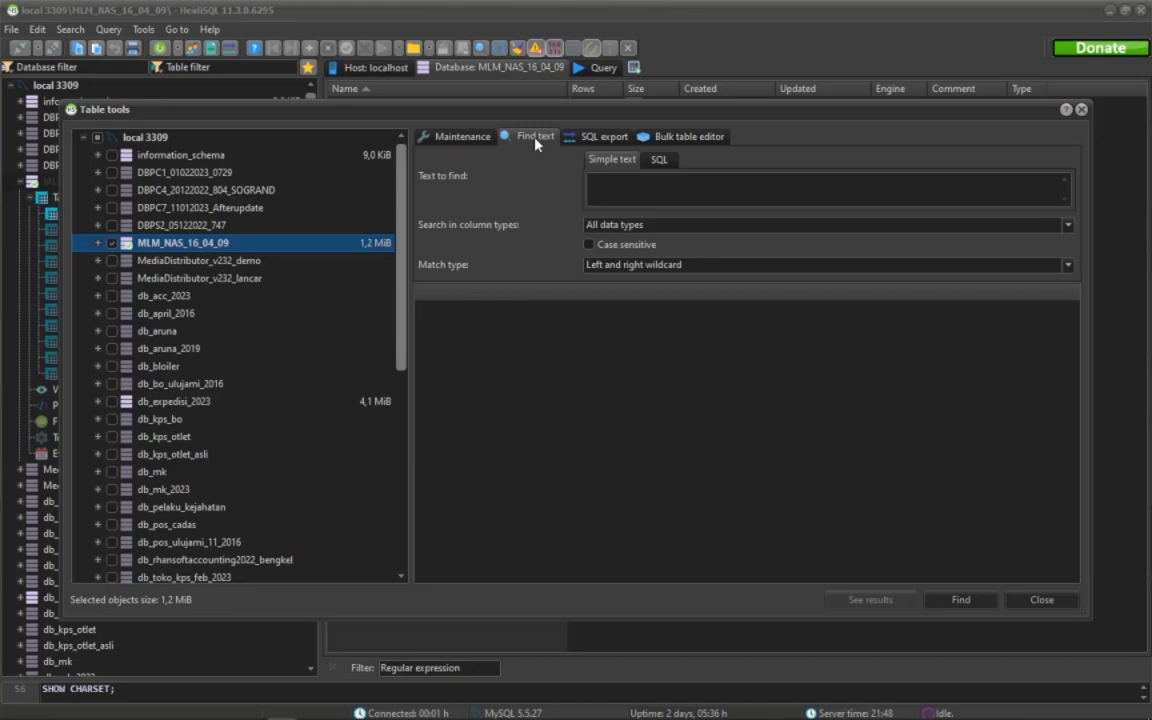
left_click(593, 140)
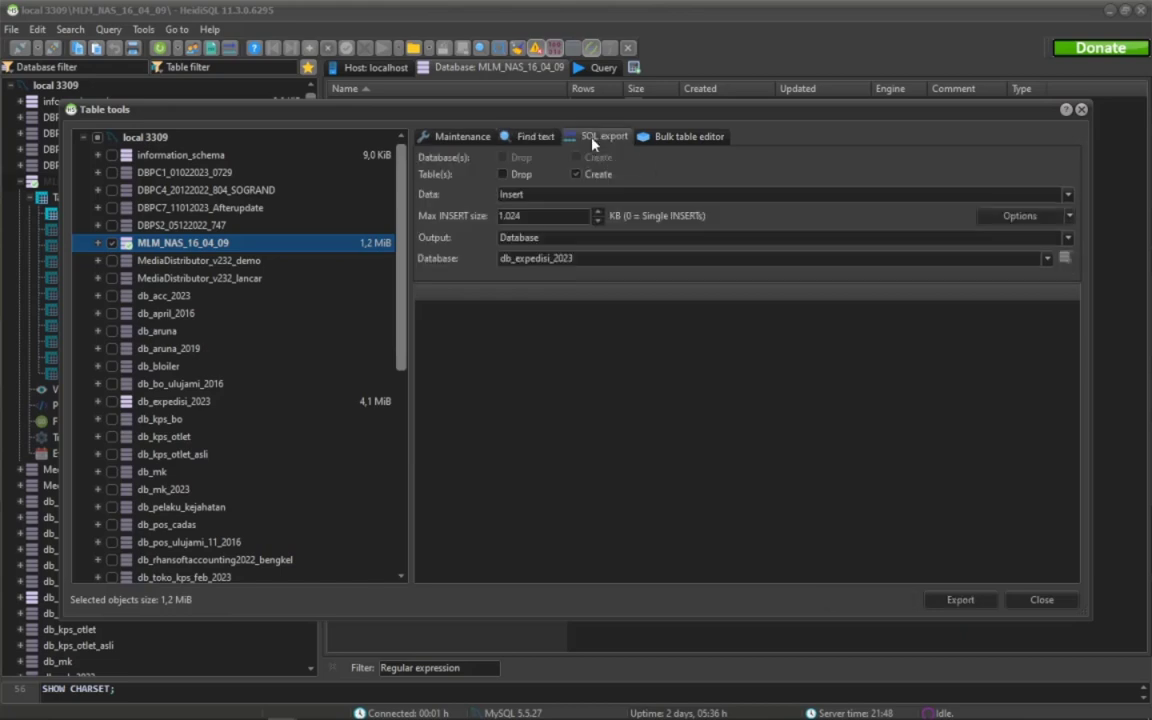
left_click(683, 143)
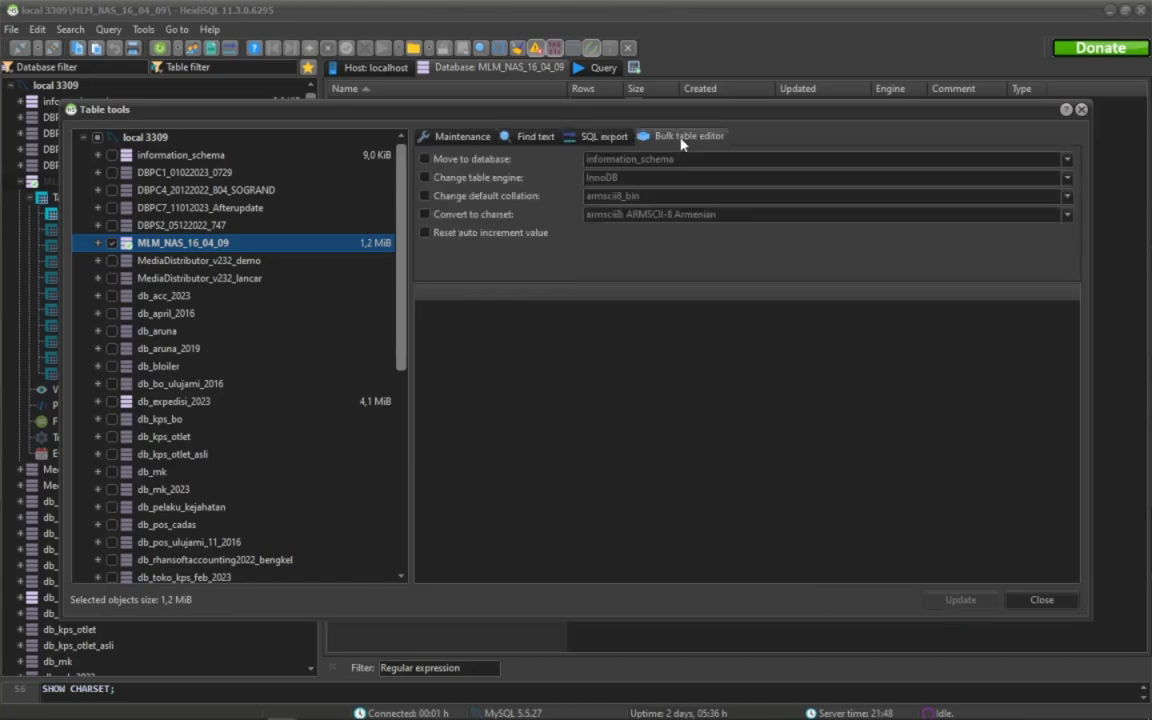
left_click(615, 141)
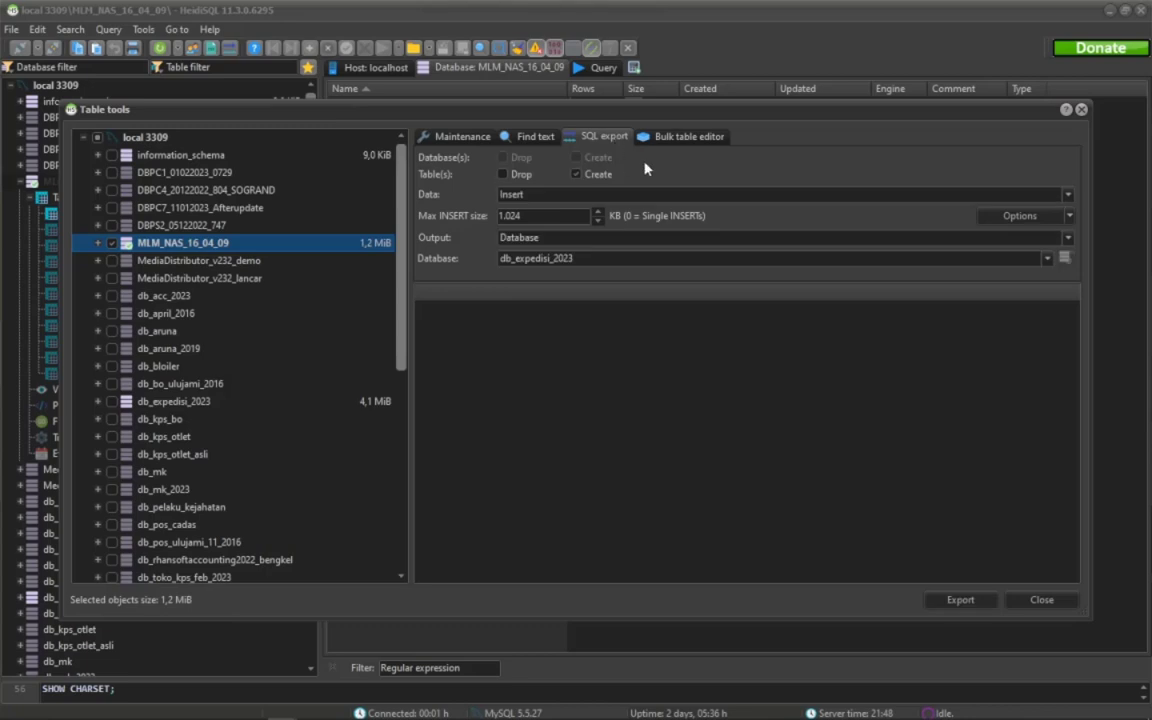
- Include both drop and create statements for the tables and set the exported data to Insert
left_click(515, 174)
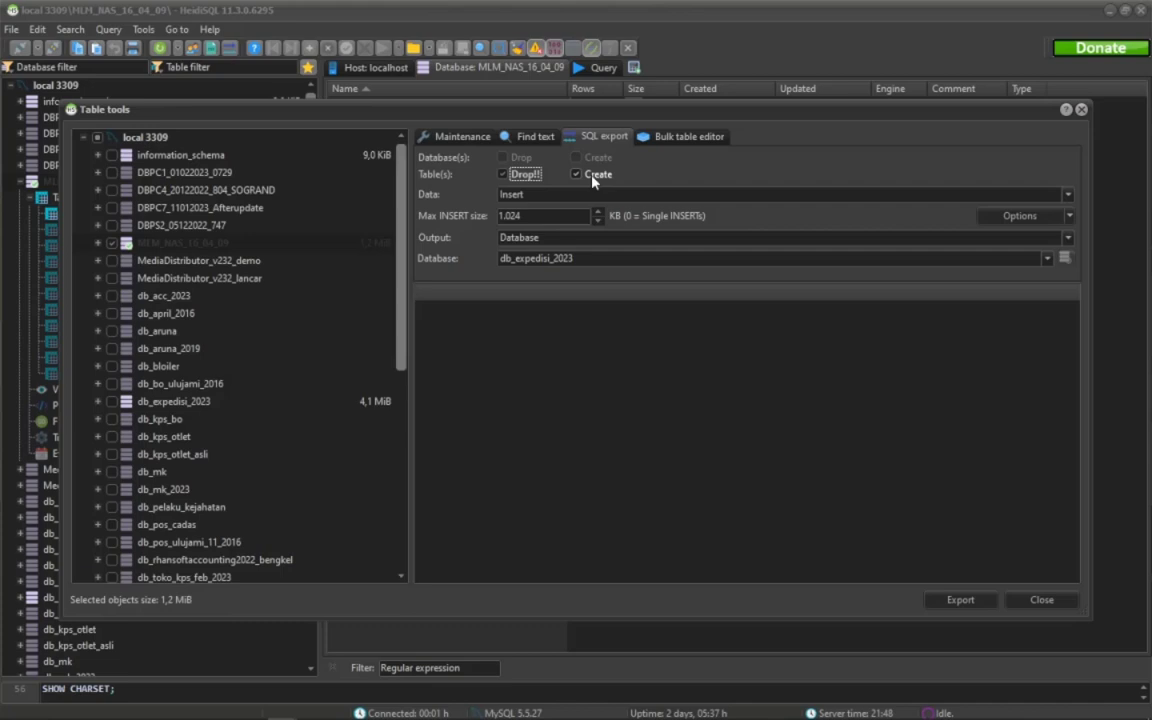
mouse_move(583, 114)
left_mouse_down()
mouse_move(587, 126)
mouse_move(590, 105)
left_mouse_up()
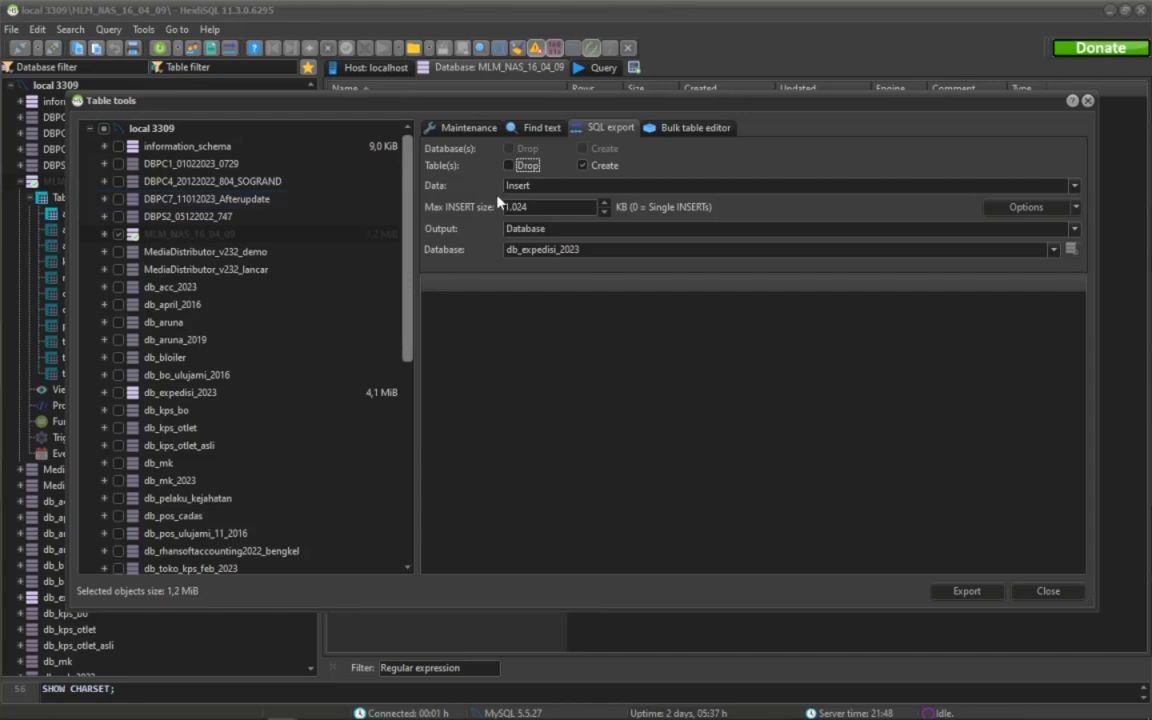
left_click(535, 167)
left_click(520, 186)
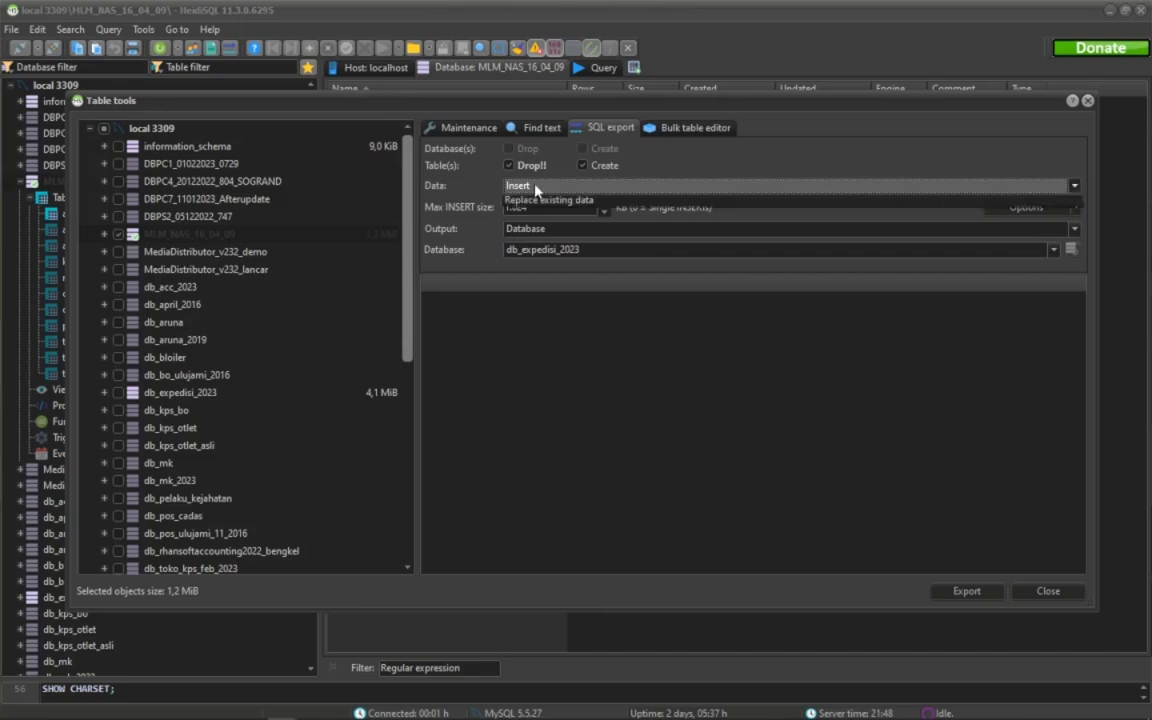
left_click(537, 203)
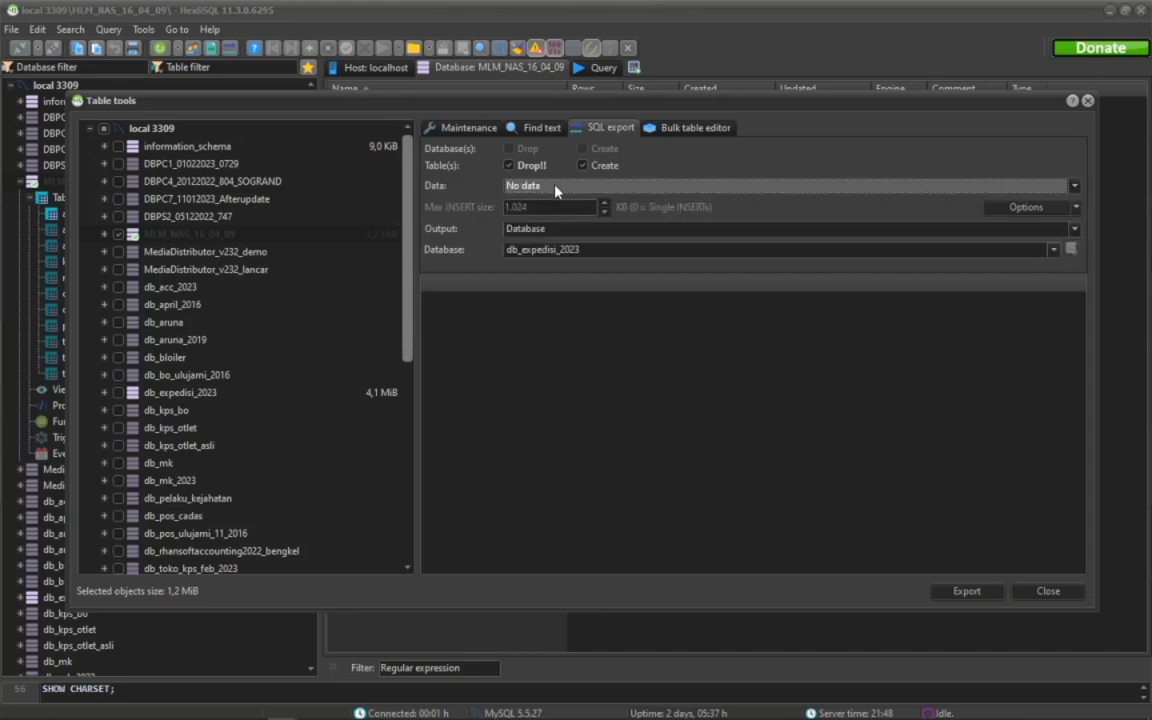
left_click(553, 186)
- Set the export output to a single .sql file
left_click(505, 227)
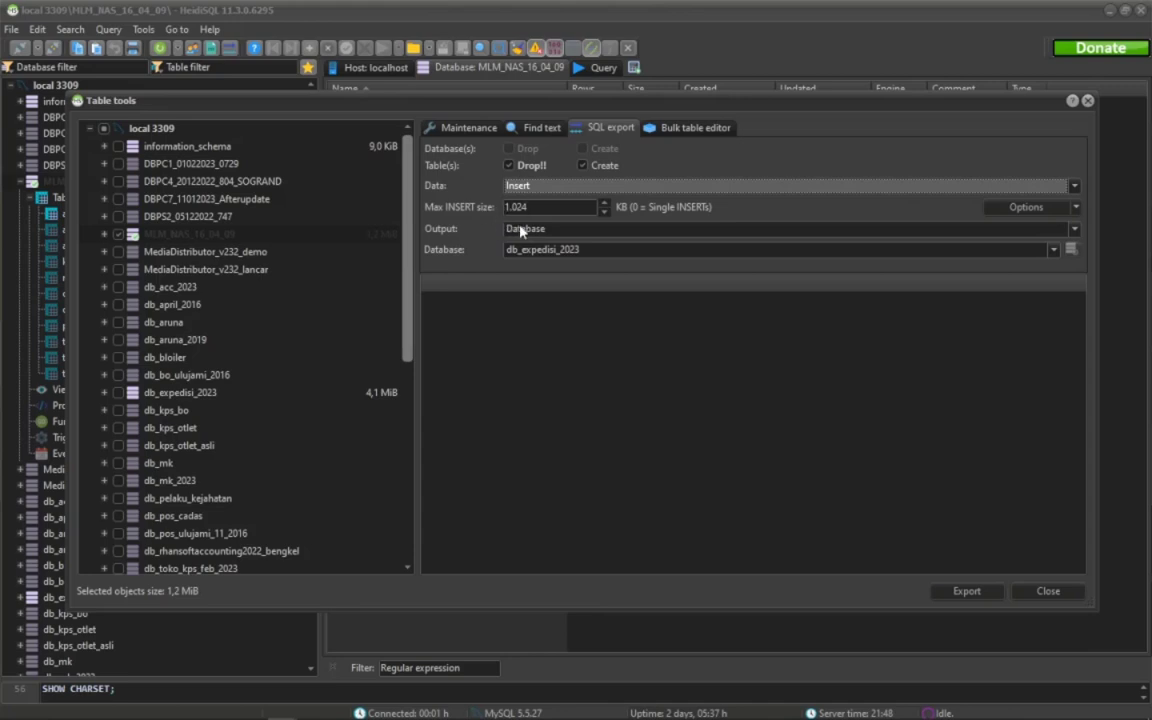
left_click(535, 229)
left_click(535, 230)
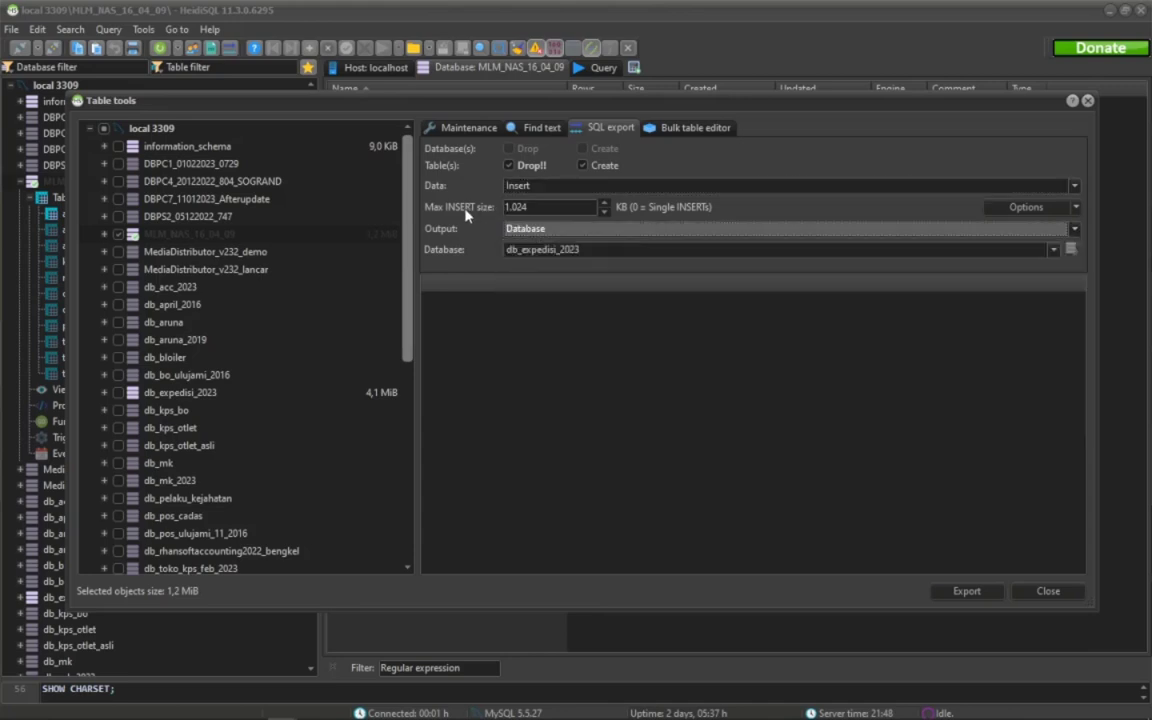
key("shift+Tab")
left_click(568, 229)
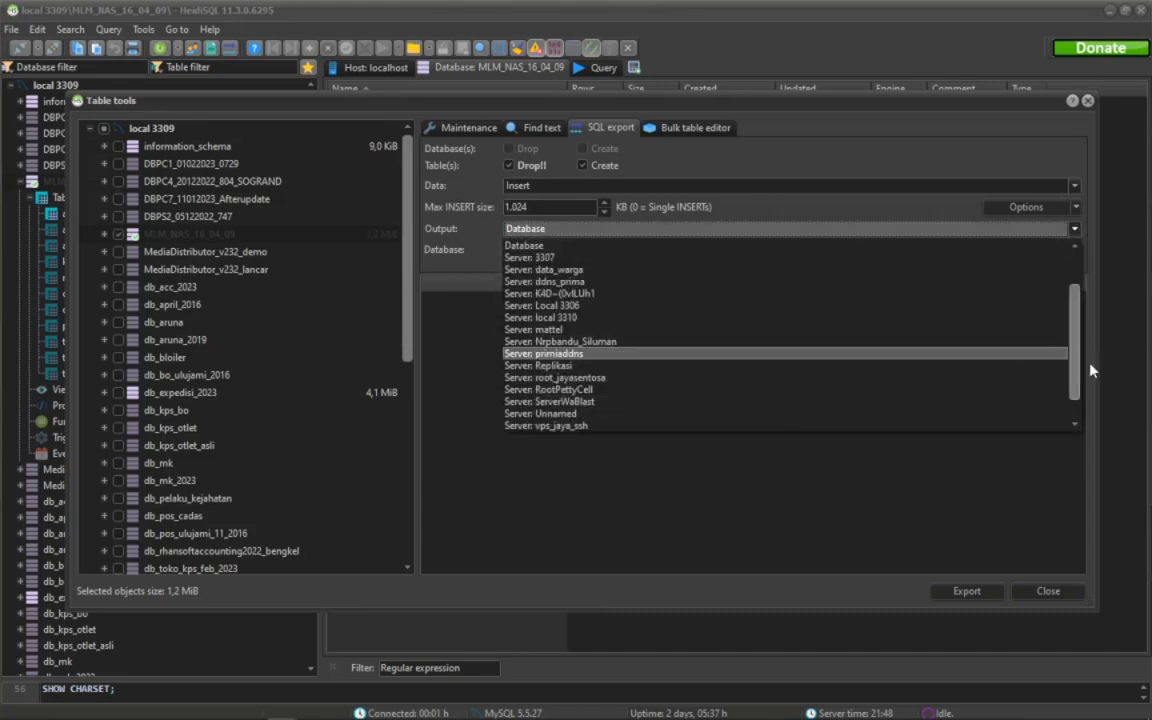
scroll(850, 282, "up", 2)
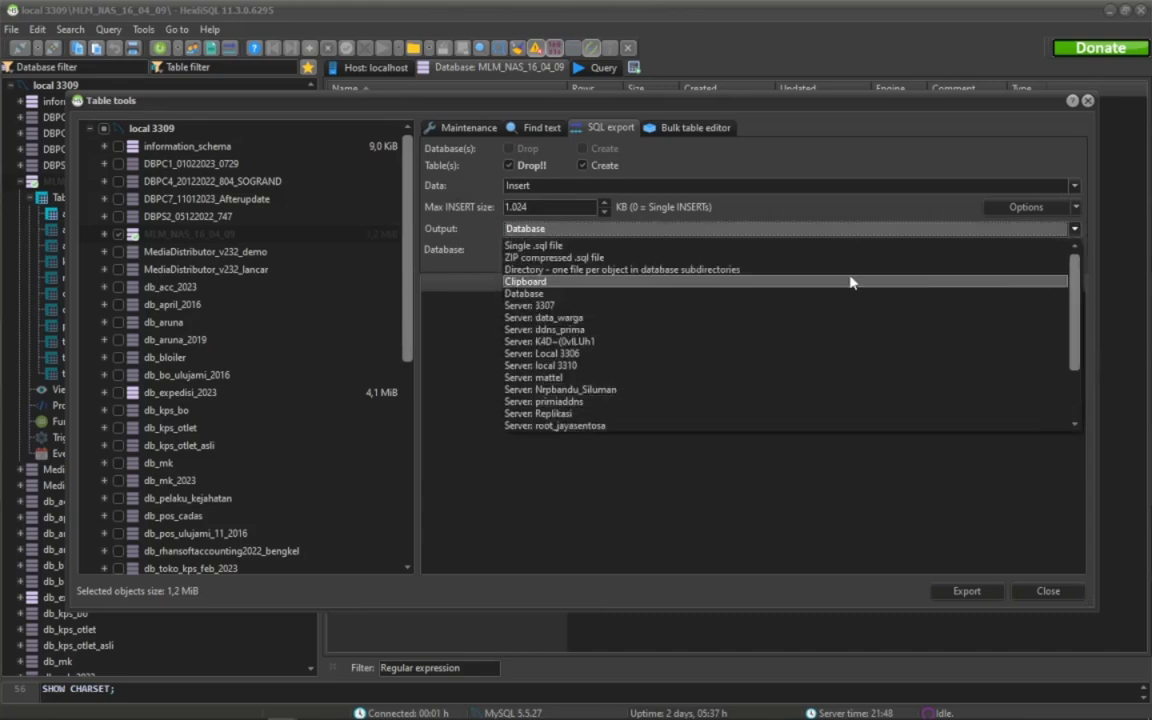
left_click(546, 247)
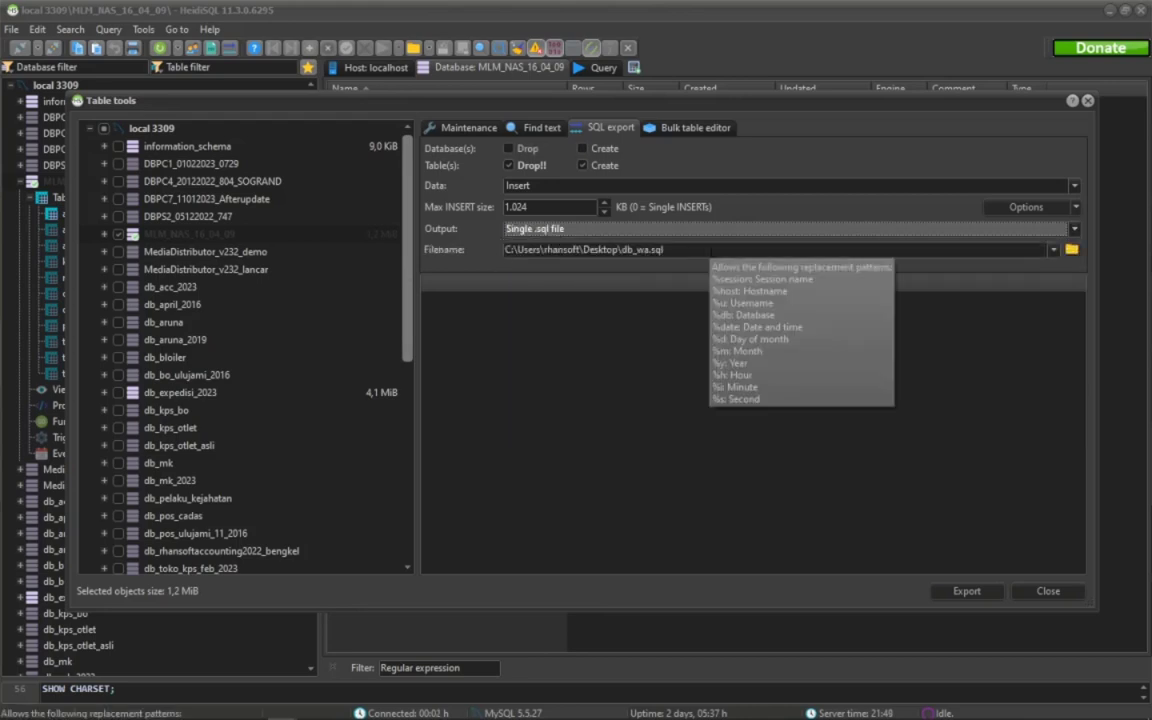
- Browse for a new location for the export file and fit the save dialog on the screen
left_click_drag(711, 253, 462, 257)
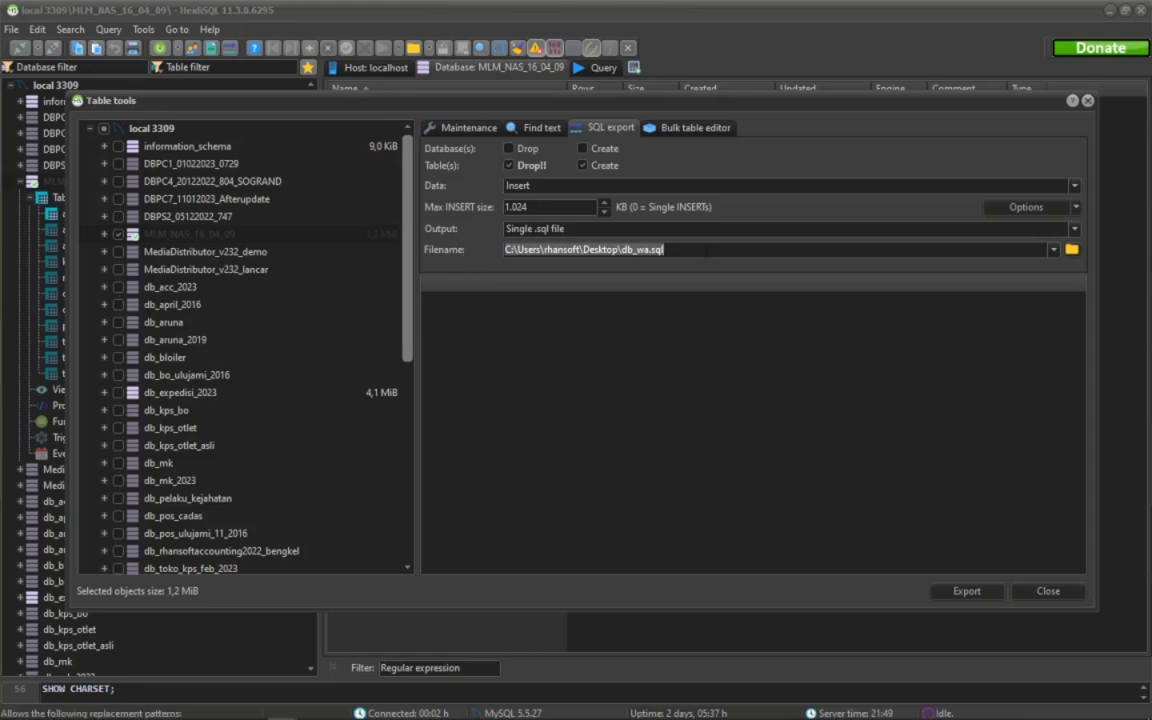
left_click(700, 250)
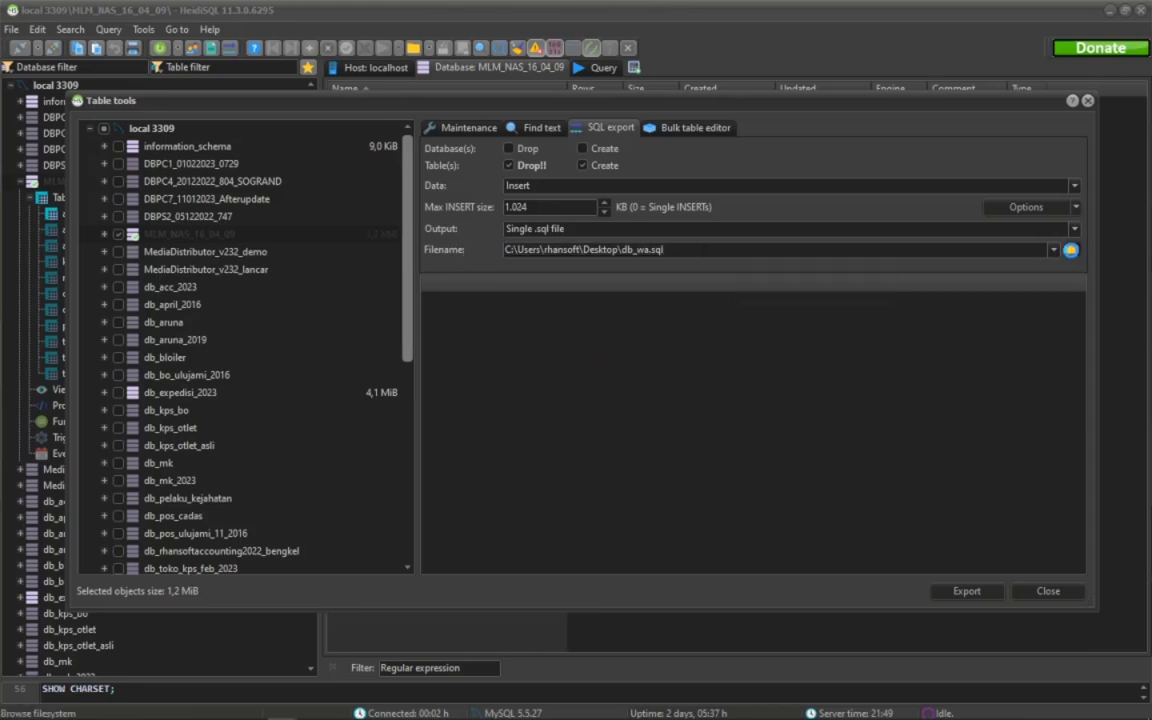
left_click(1071, 251)
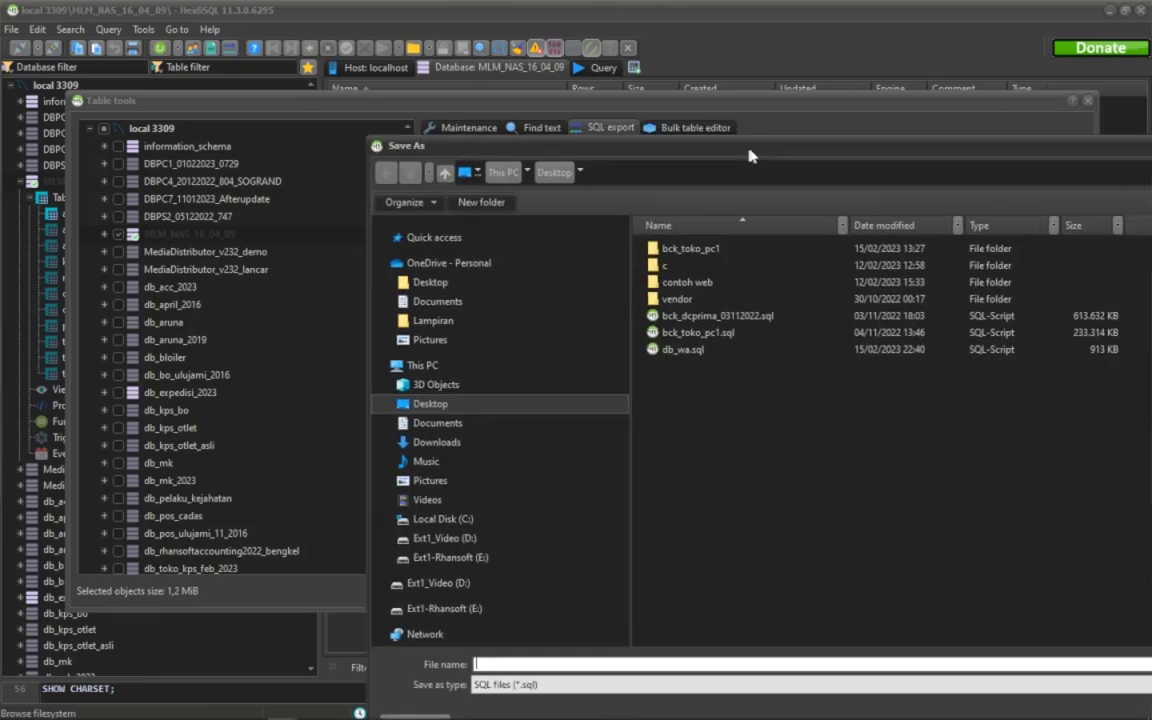
left_click_drag(671, 128, 391, 43)
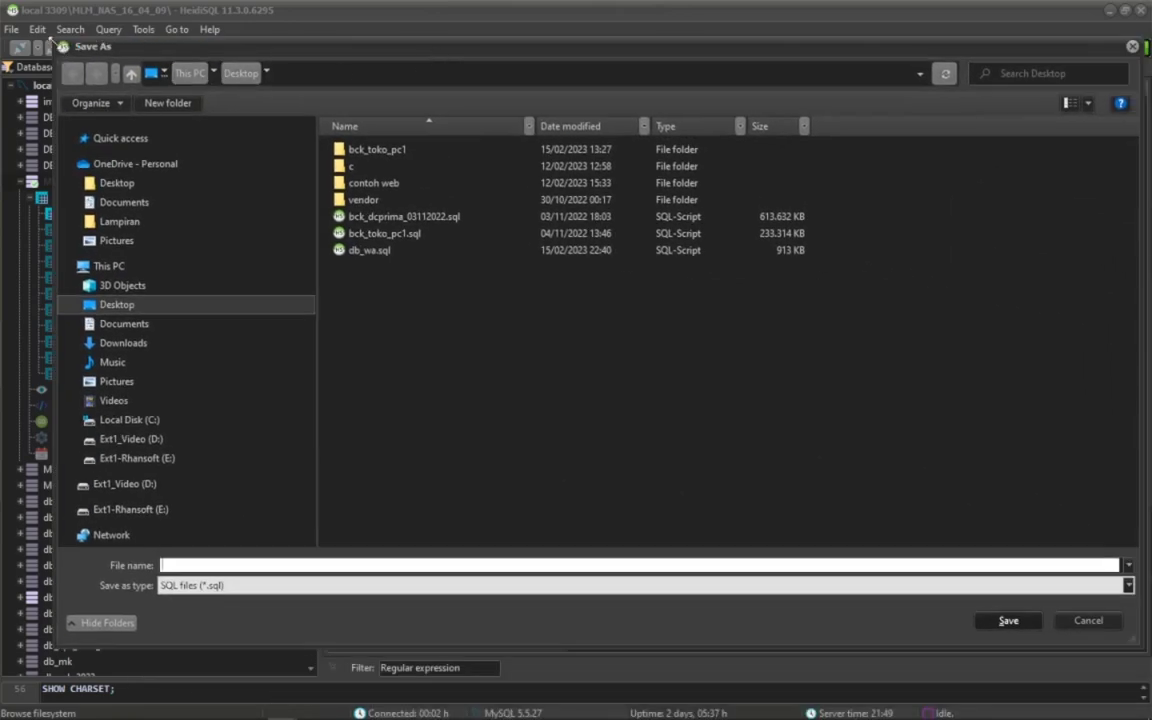
left_click_drag(49, 38, 412, 233)
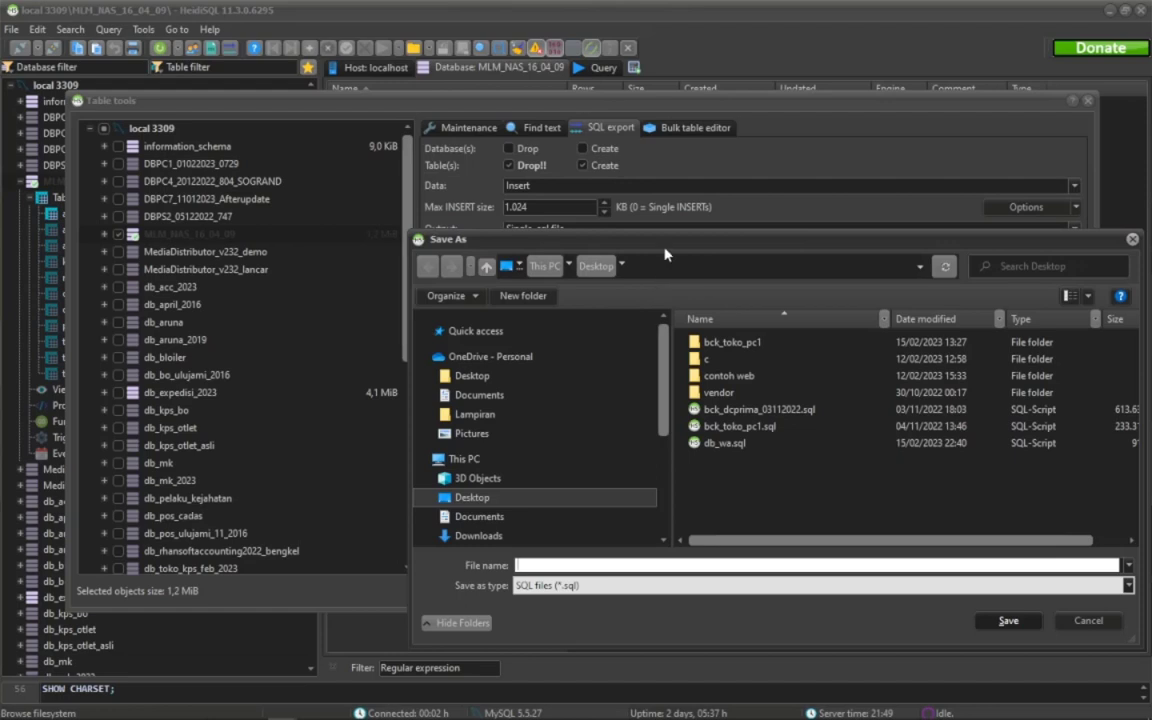
left_click_drag(665, 245, 493, 122)
left_click_drag(493, 277, 491, 311)
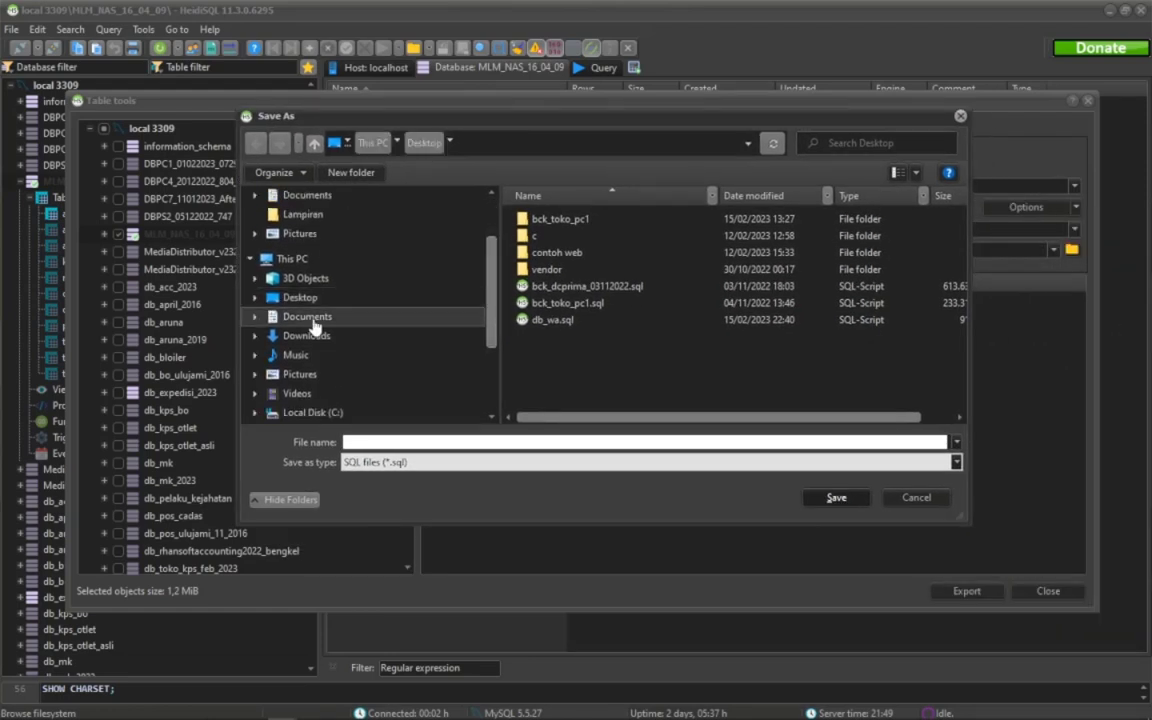
- Set the export file to back_04032023.sql in the Rhansoft\Database folder on drive E
left_click(312, 320)
left_click_drag(493, 316, 493, 385)
left_click(310, 374)
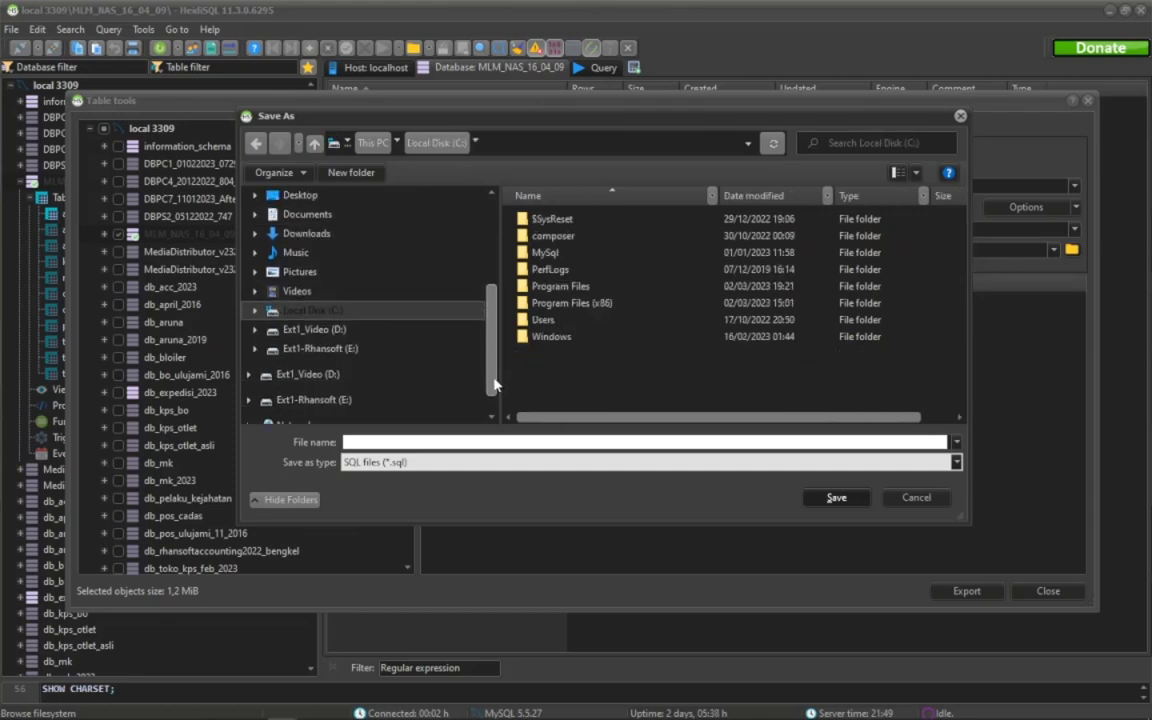
left_click(352, 350)
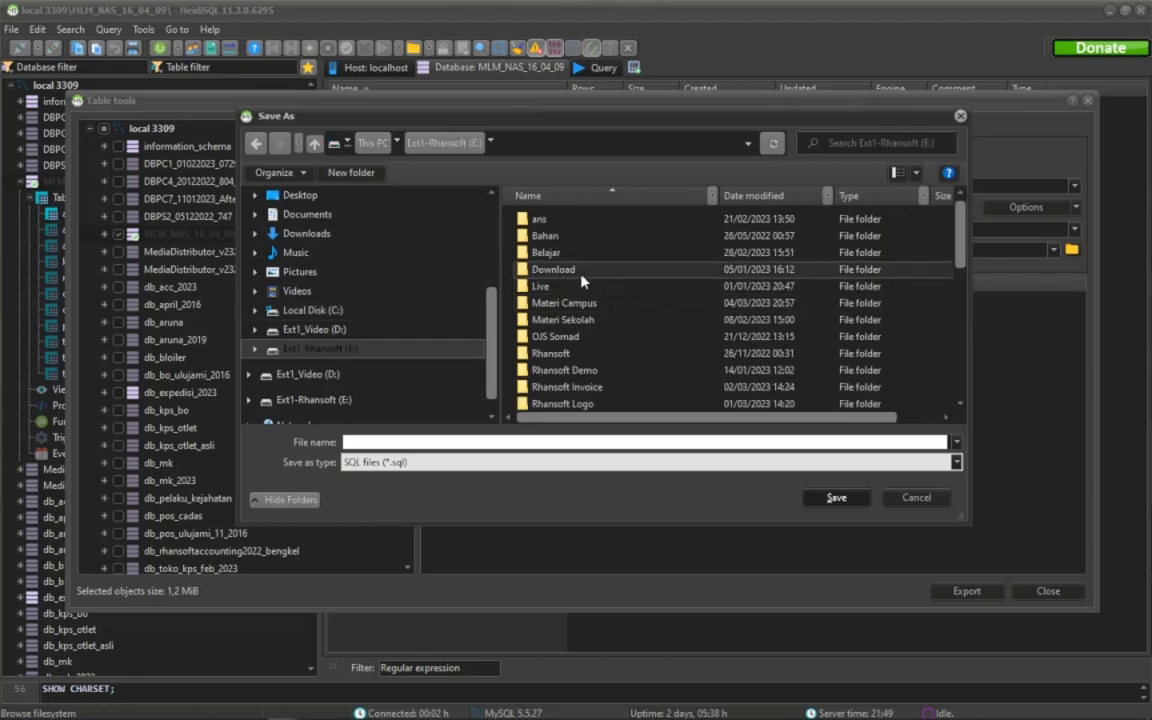
double_click(566, 353)
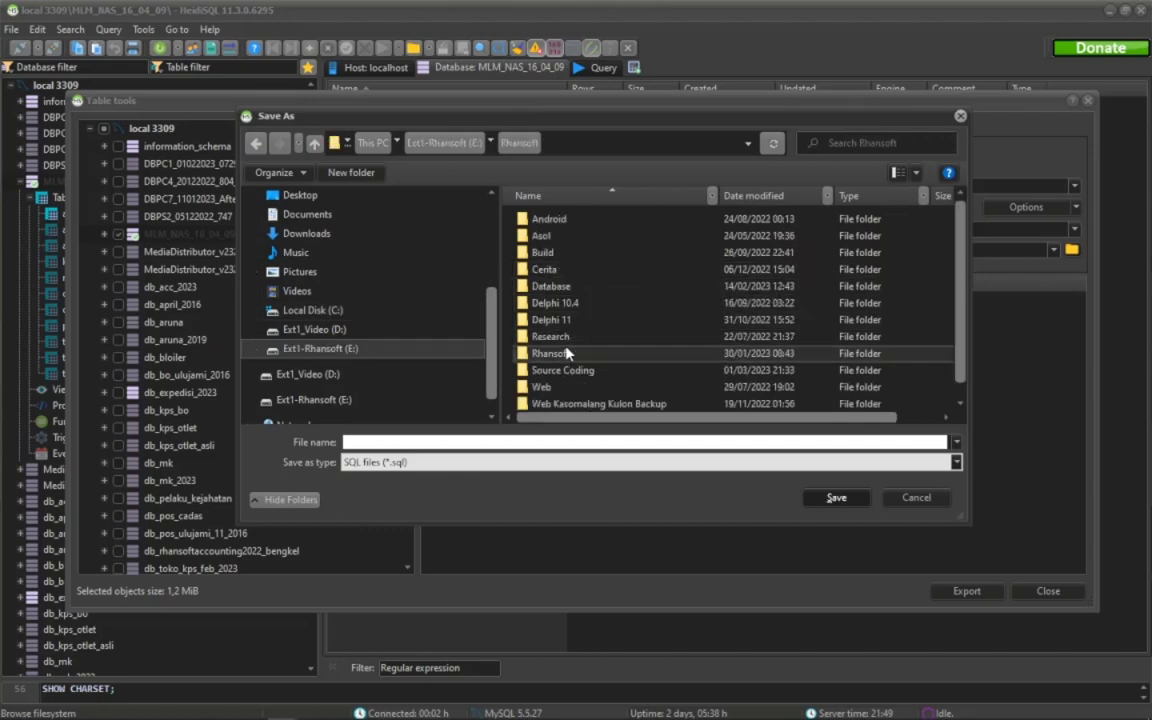
double_click(548, 287)
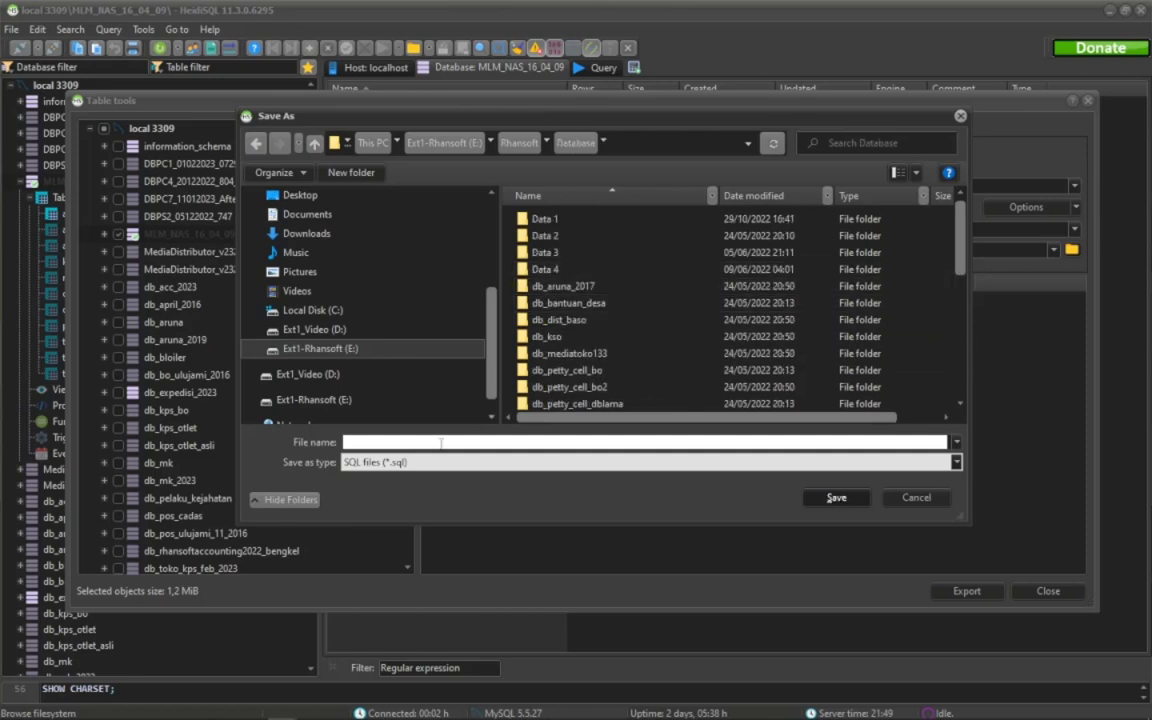
type("back_")
mouse_move(962, 709)
left_click(828, 501)
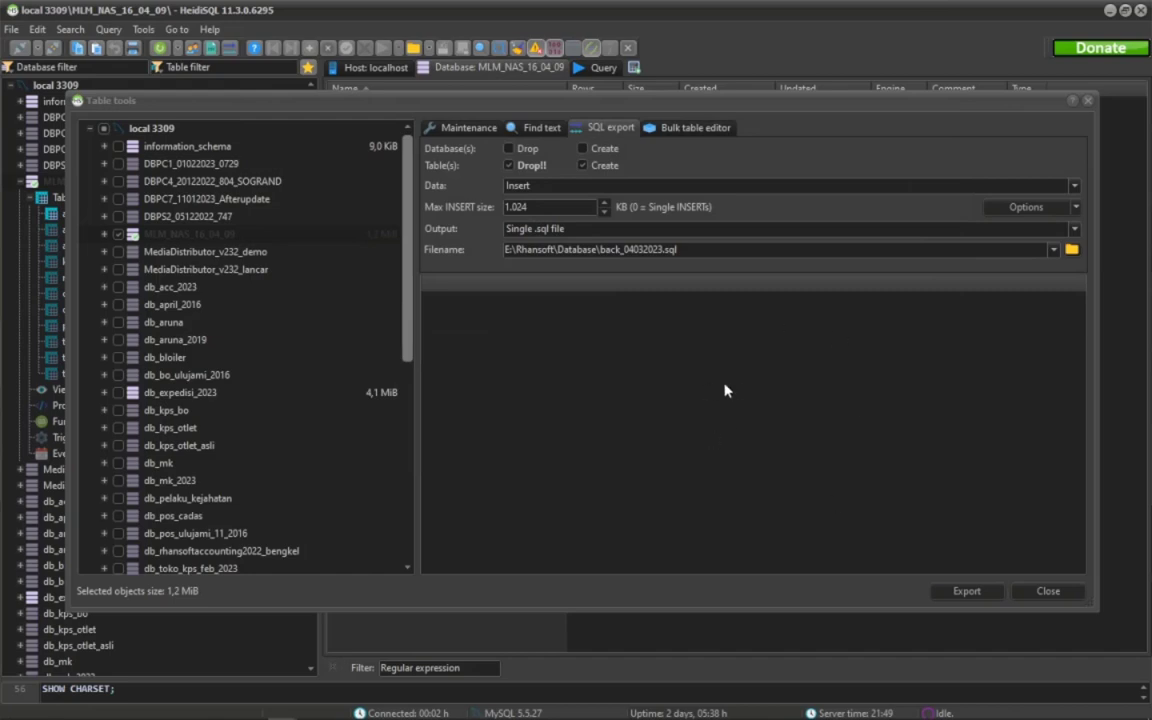
- Run the SQL export, review the exported tables down to tabel_bonus_rekap, and close the table tools
left_click(954, 592)
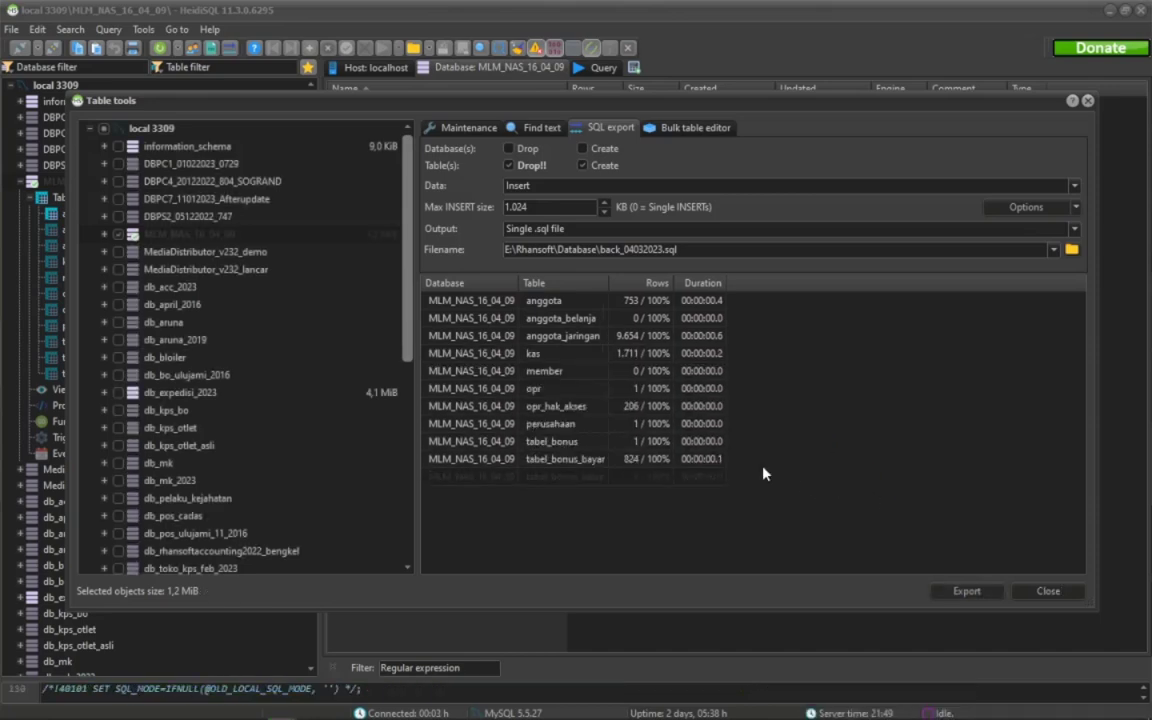
left_click_drag(610, 283, 655, 282)
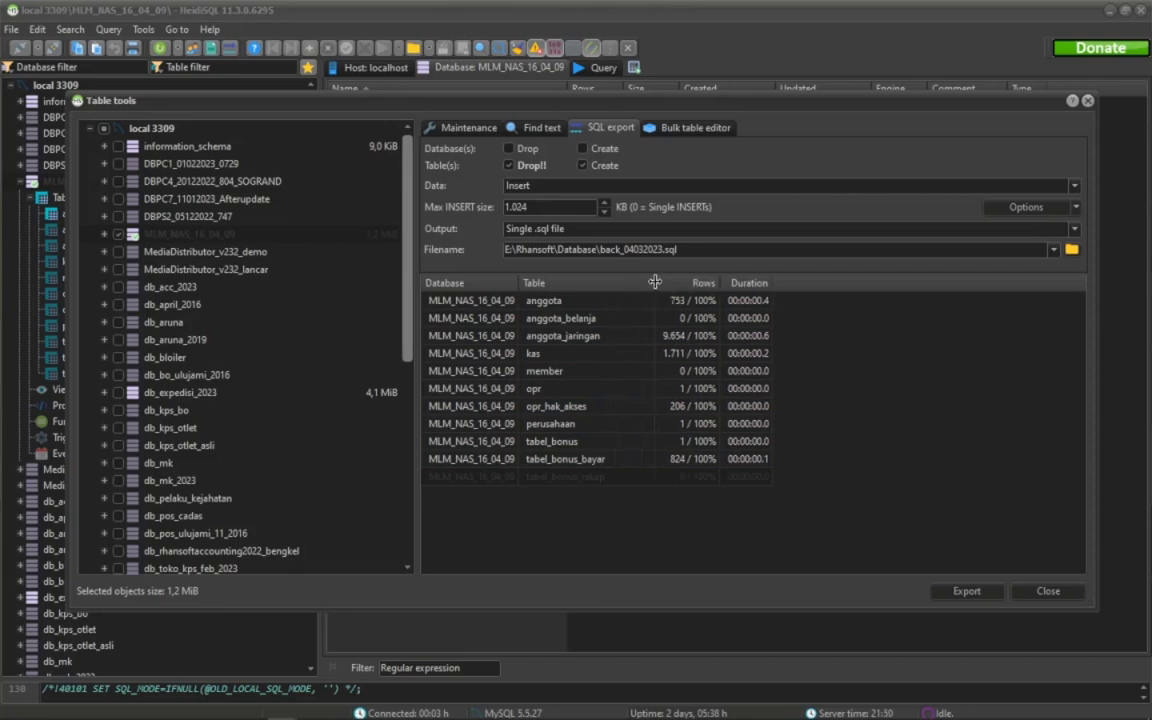
left_click(640, 463)
left_click(641, 478)
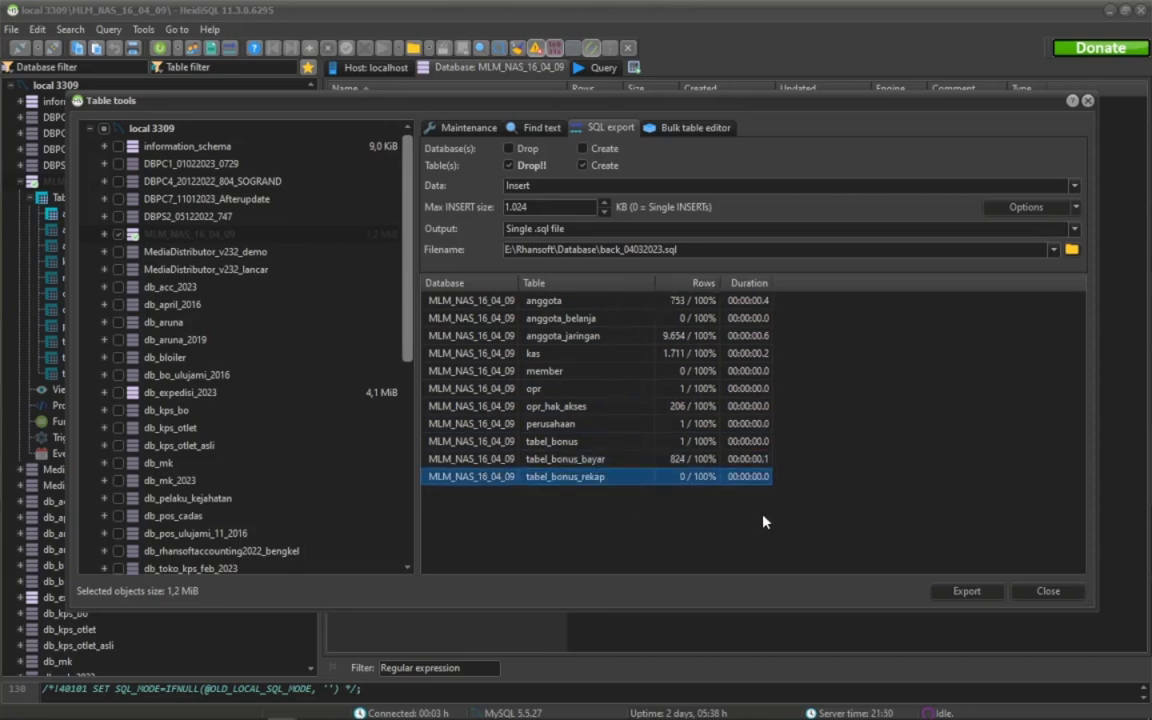
left_click(1055, 593)
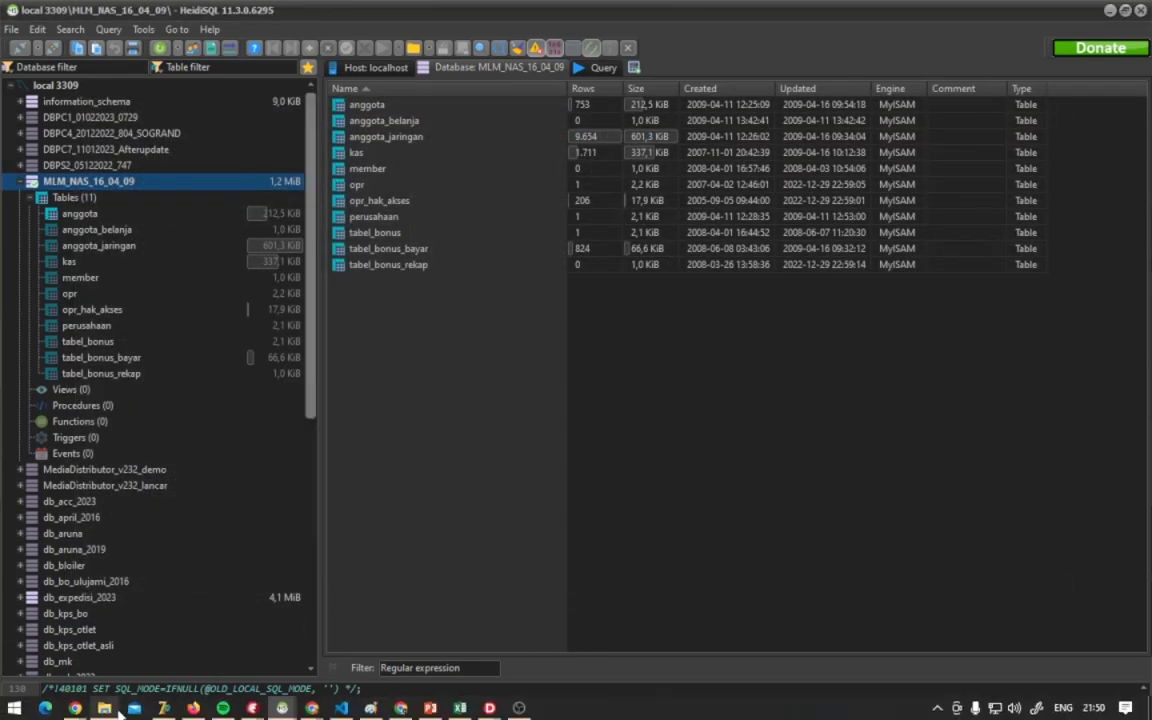
- In File Explorer, open E:\Rhansoft\Database and check the exported back_04032023.sql file
left_click(104, 716)
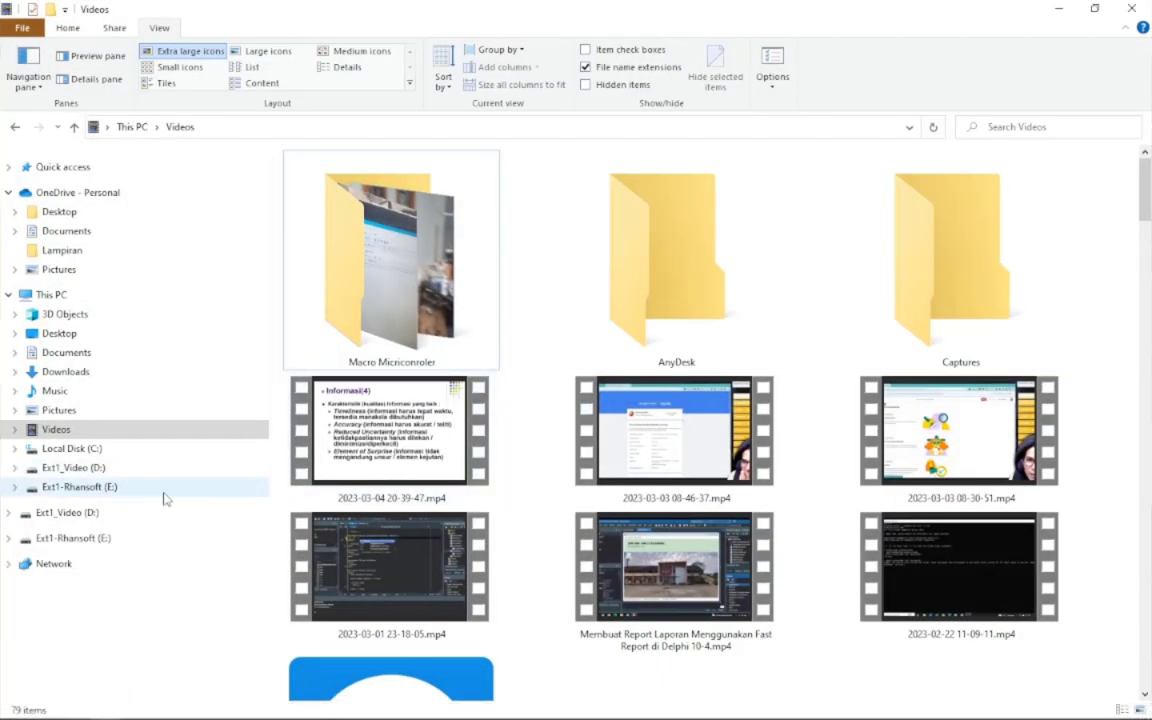
left_click(134, 490)
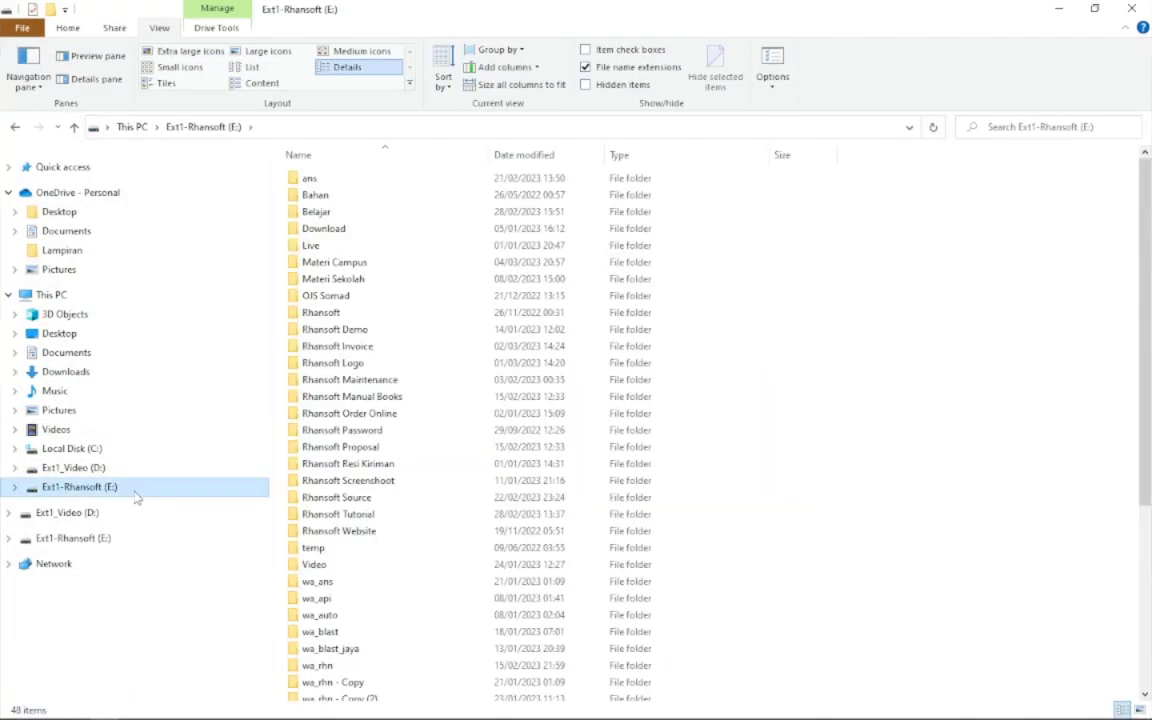
double_click(340, 312)
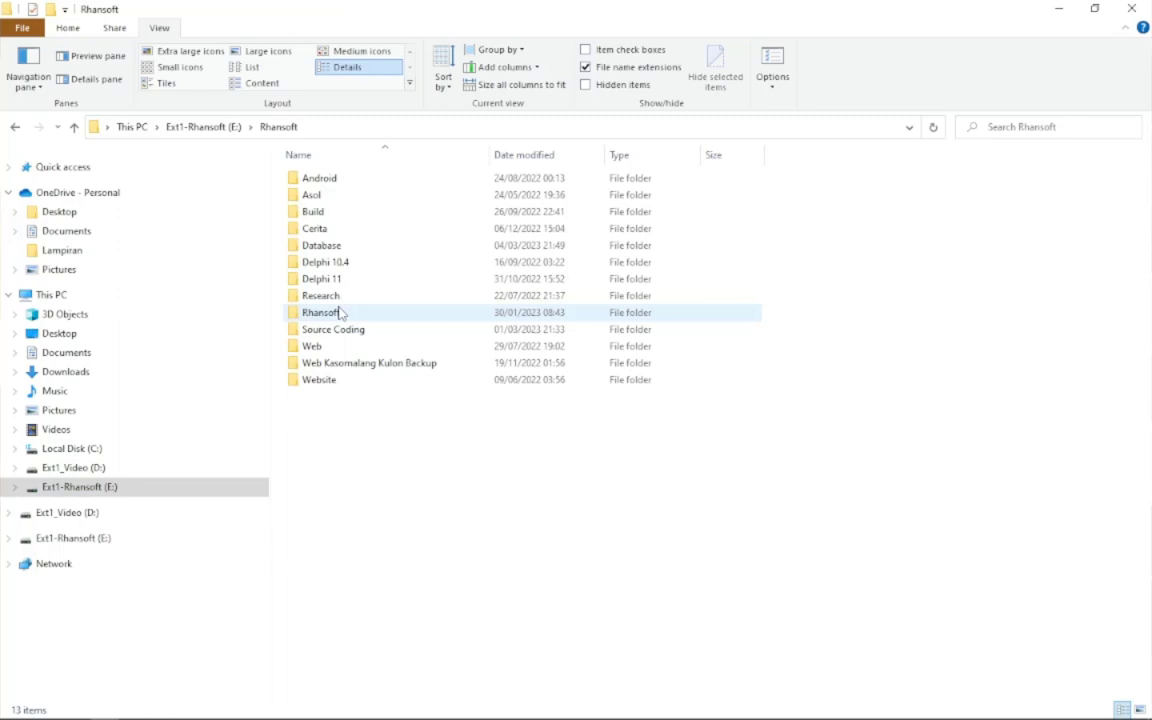
double_click(350, 248)
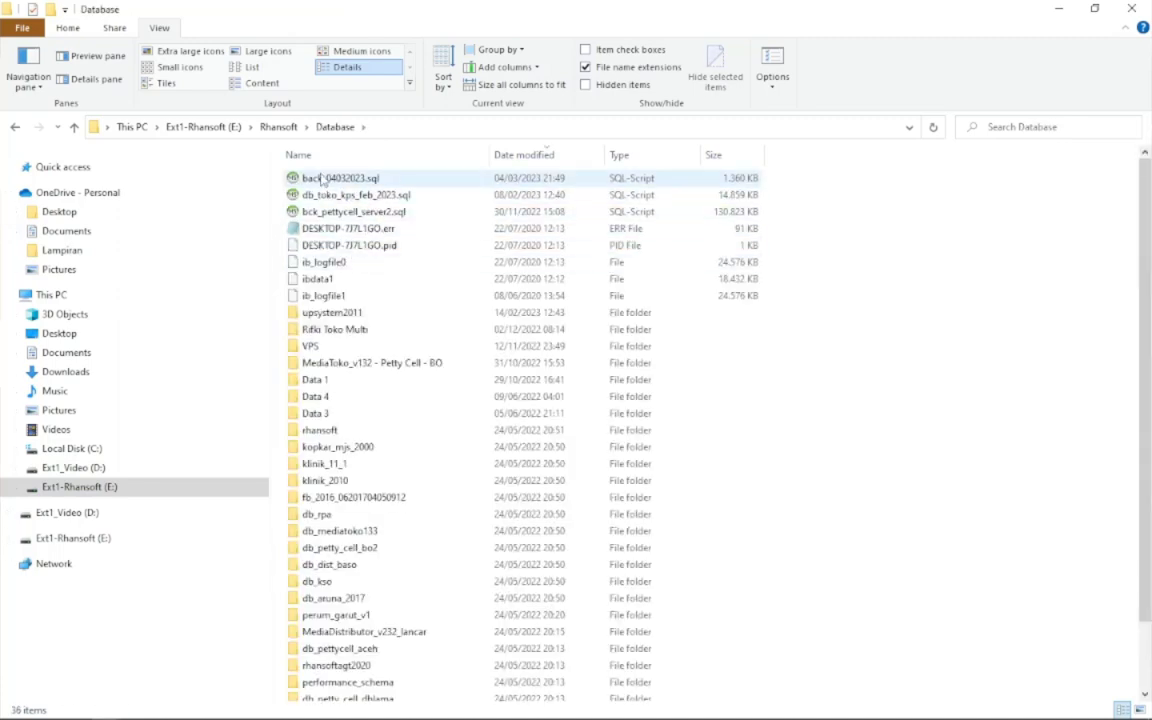
left_click(326, 180)
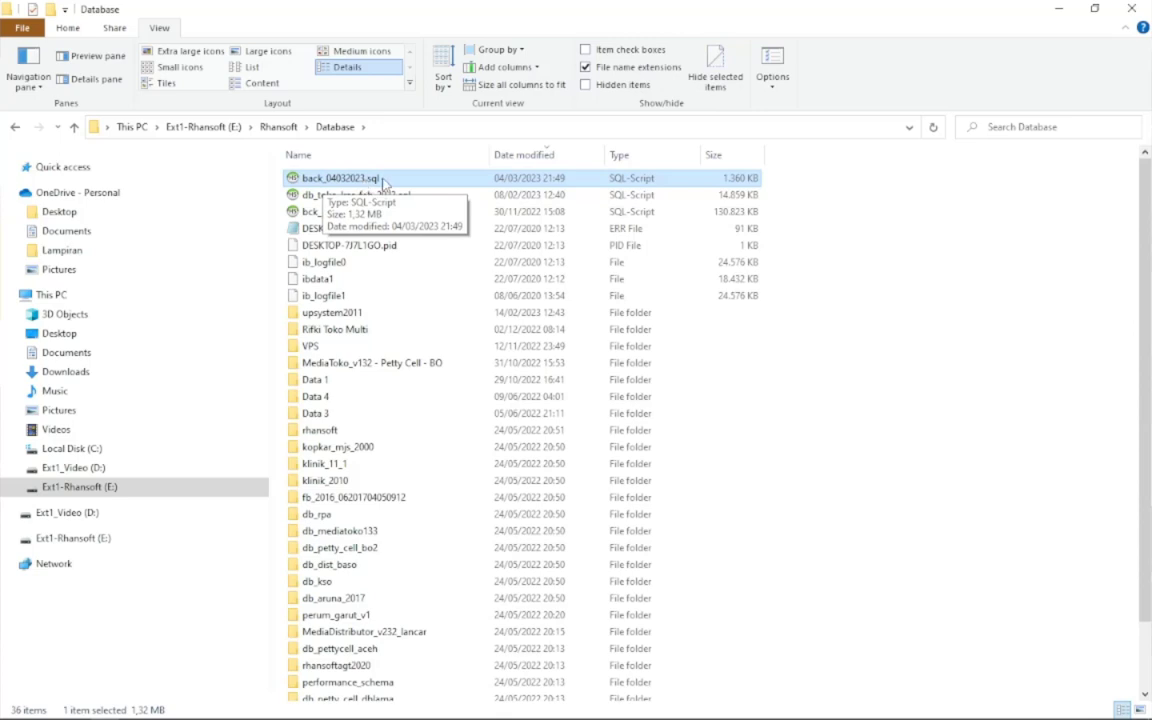
left_click(800, 188)
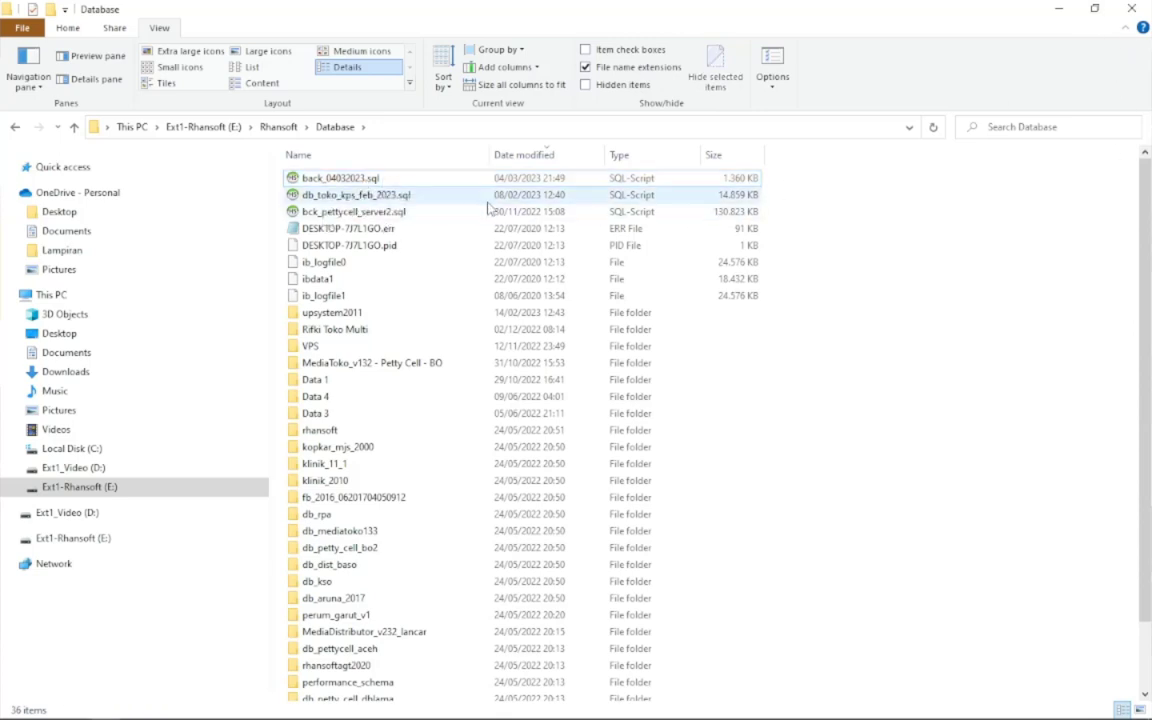
left_click(432, 183)
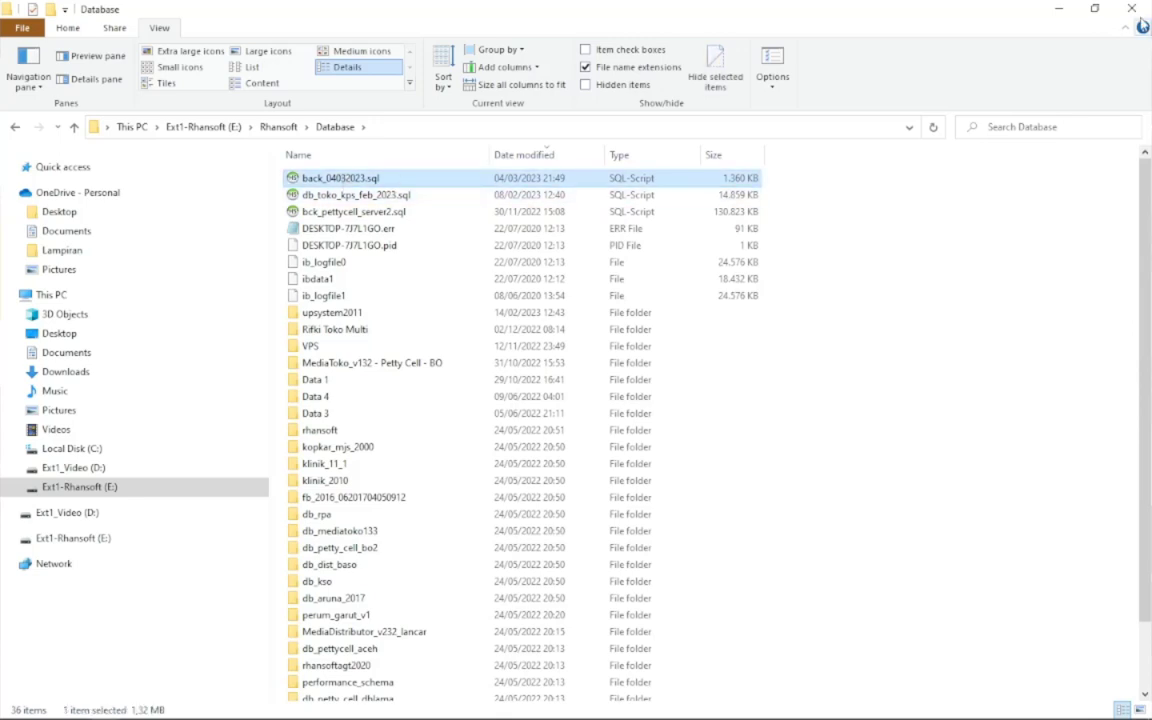
- Shrink the File Explorer window, close HeidiSQL, and launch it again to reach the session manager
left_click(1094, 8)
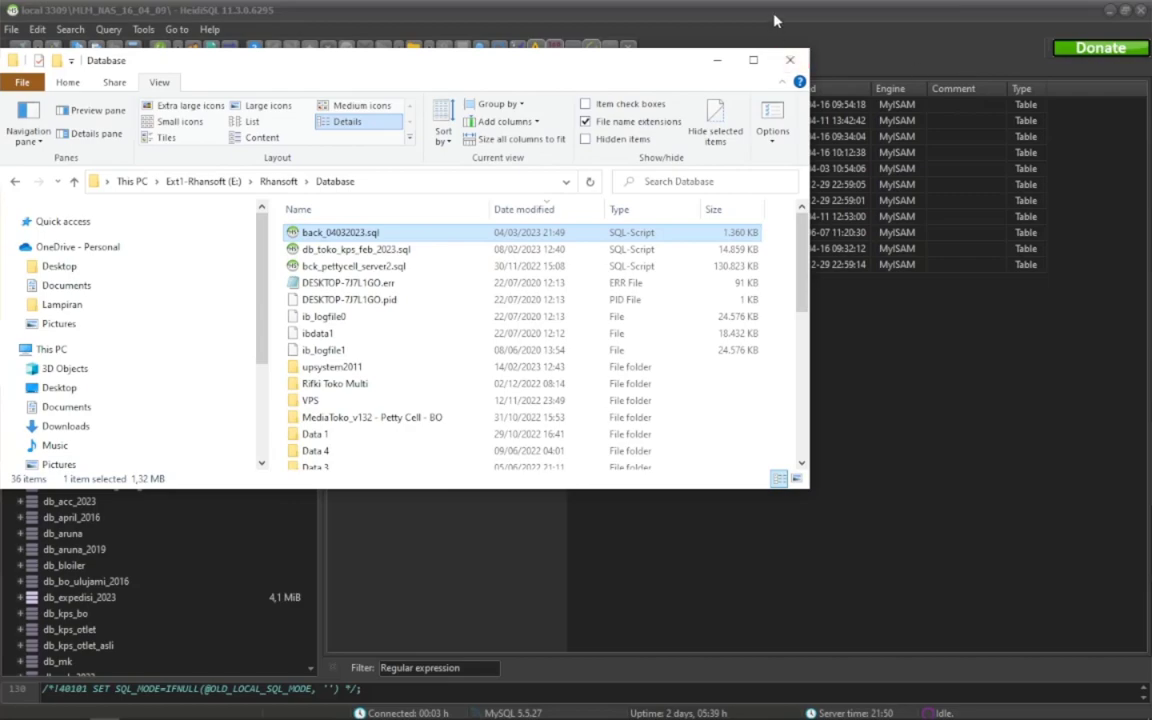
left_click(789, 60)
left_click(1141, 10)
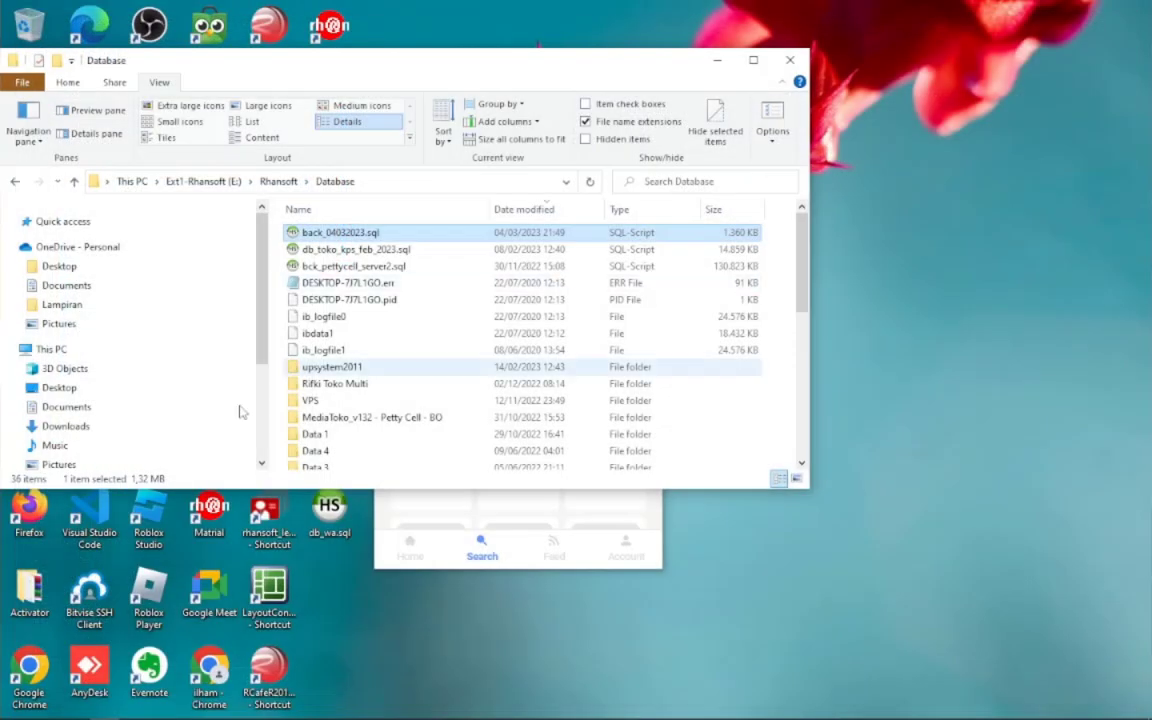
left_click(8, 708)
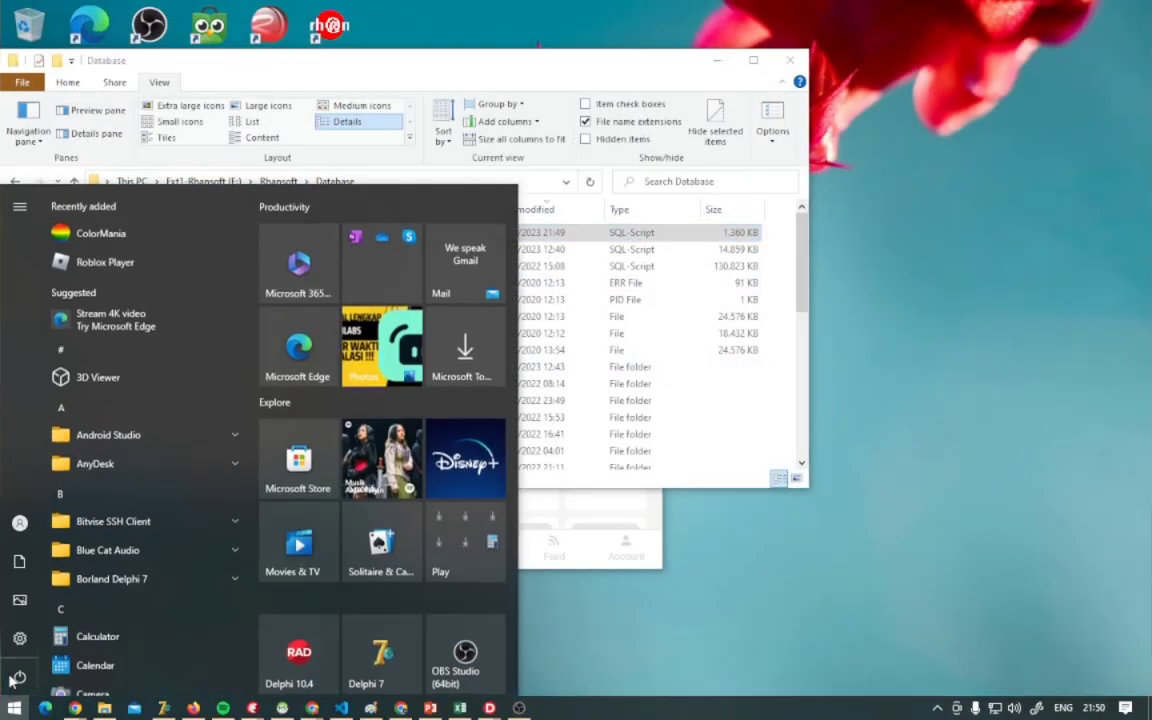
type("heid")
key("Return")
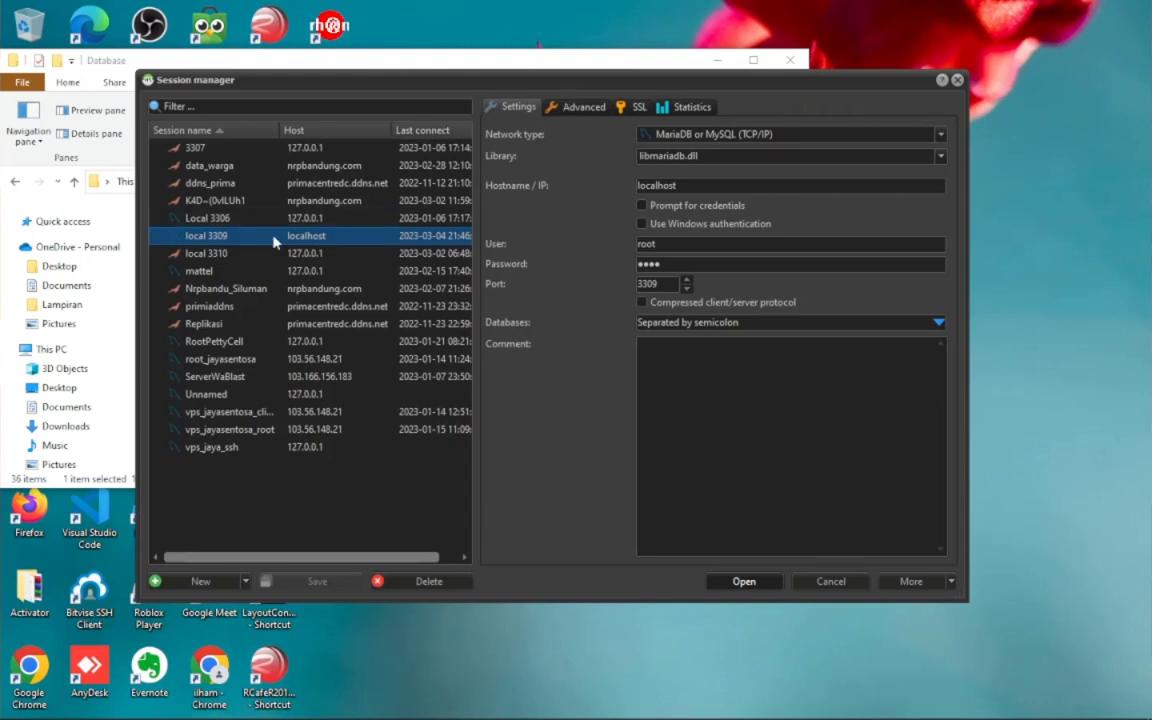
- Connect with the local 3309 session, collapse the MLM_NAS_16_04_09 database in the tree and show its table list
left_click(716, 580)
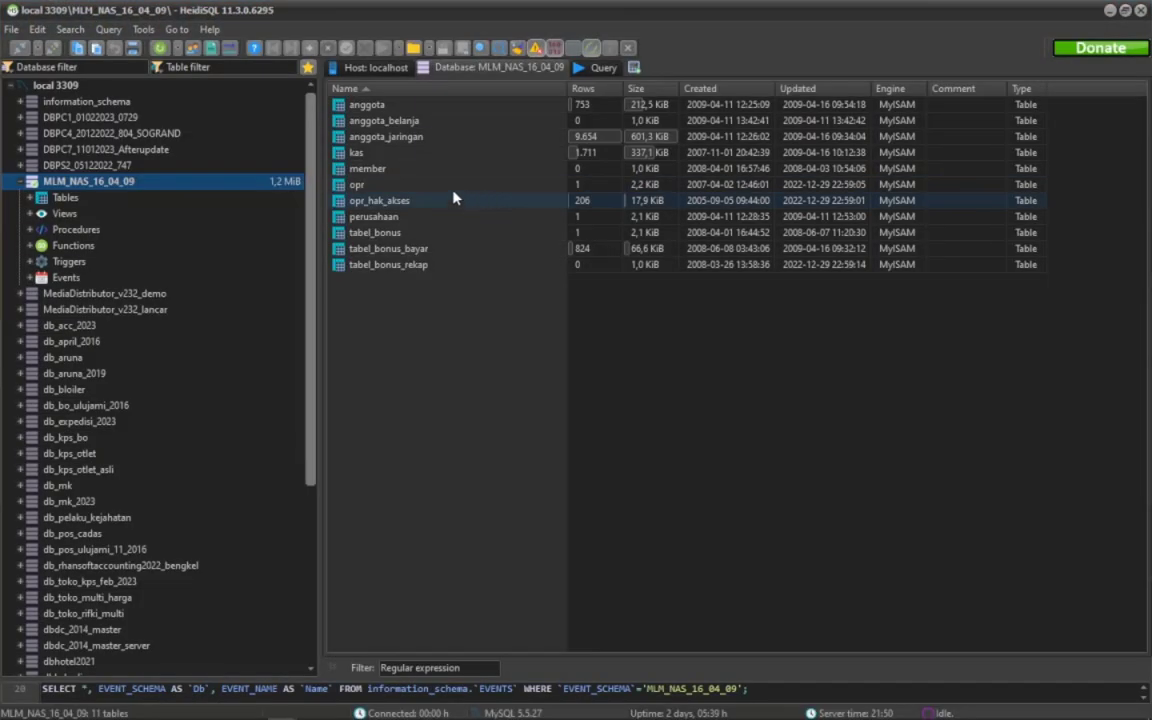
left_click(20, 181)
left_click(31, 86)
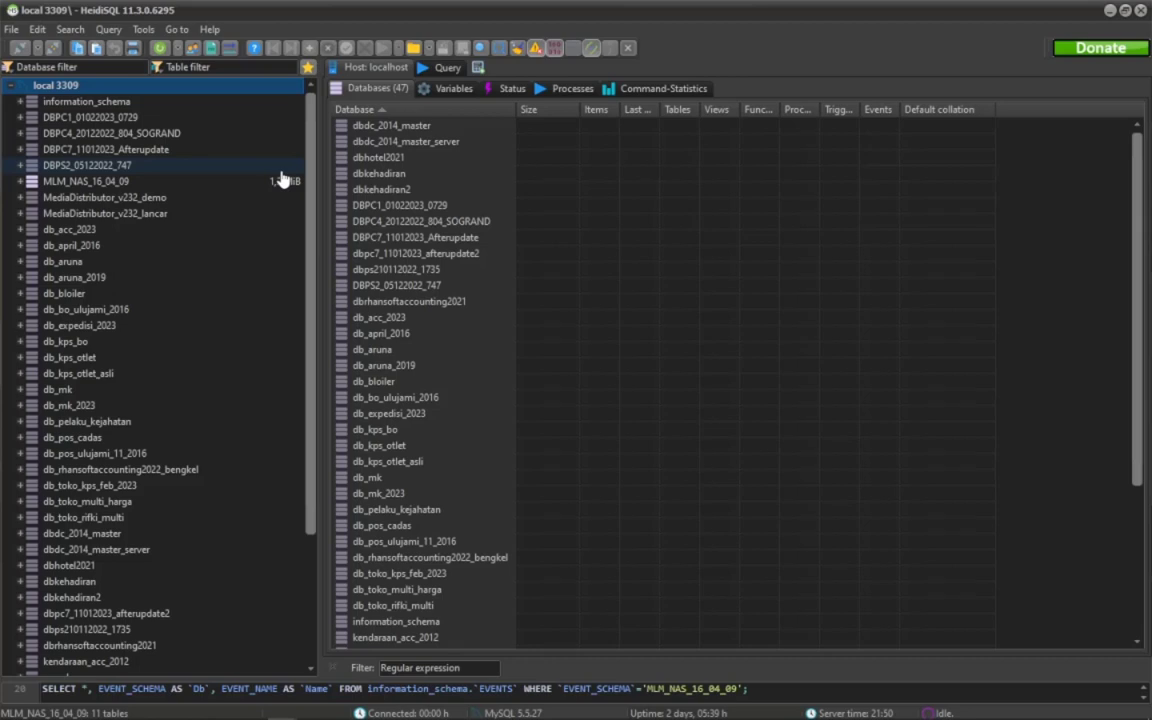
left_click(56, 183)
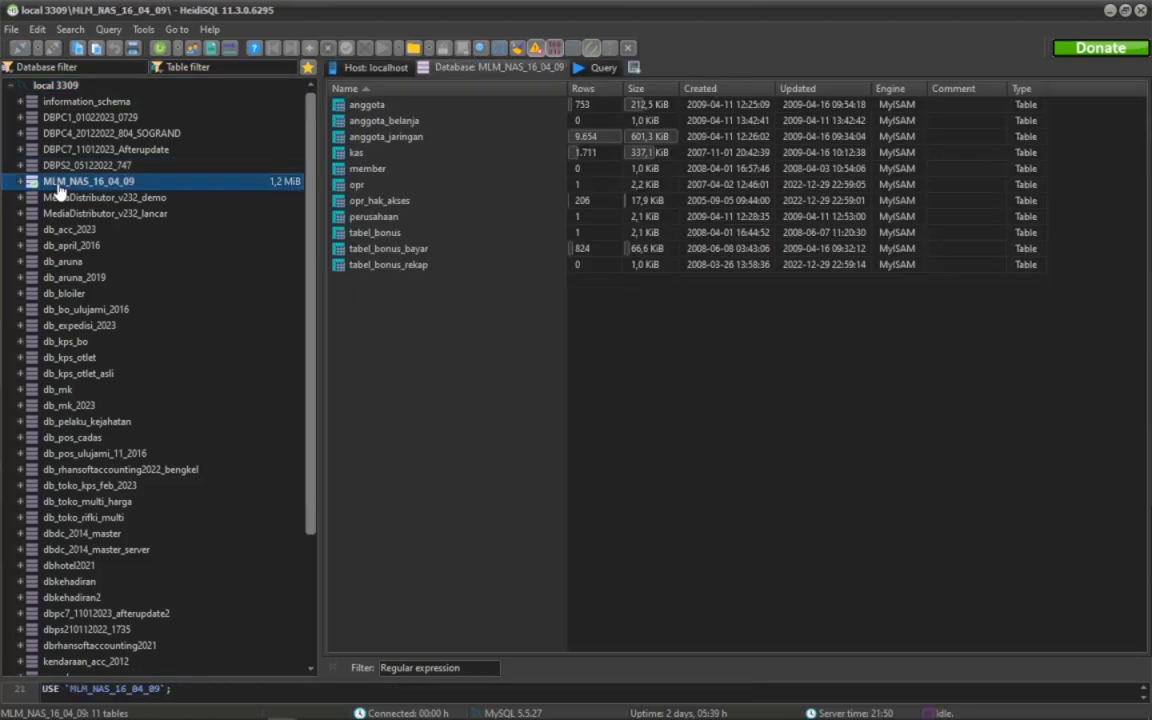
- Create a new database named DB_BARU_MLM on the local 3309 server, keeping the default collation
left_click(76, 86)
right_click(76, 86)
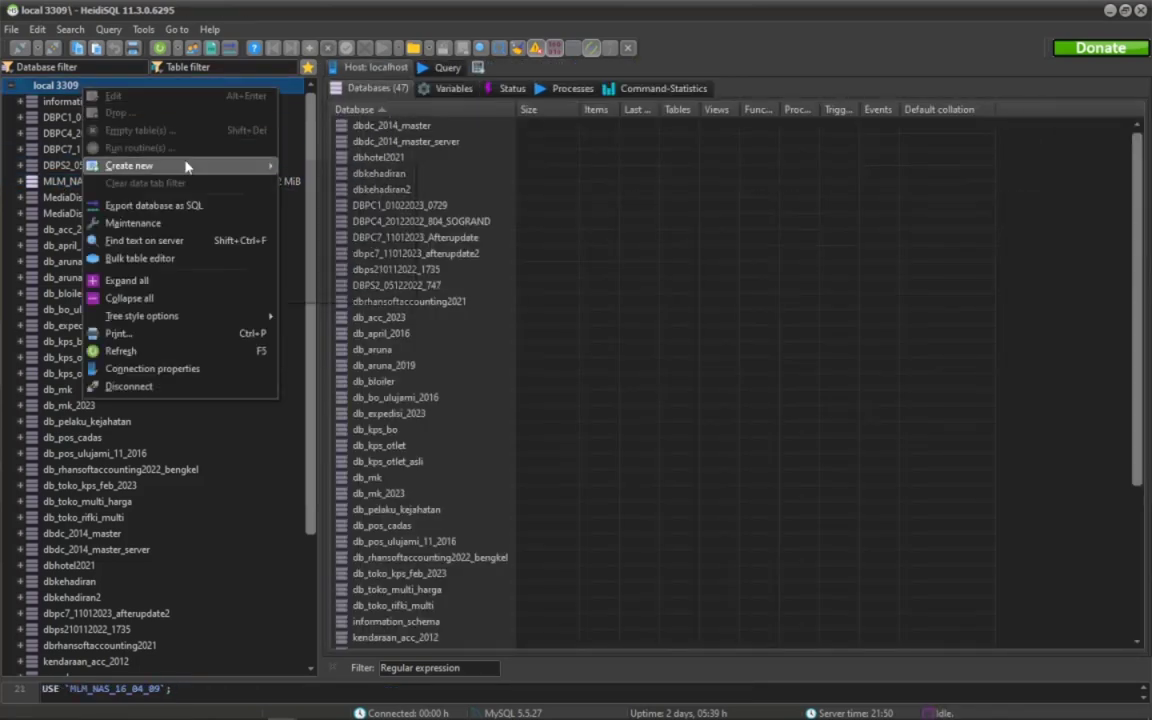
mouse_move(186, 167)
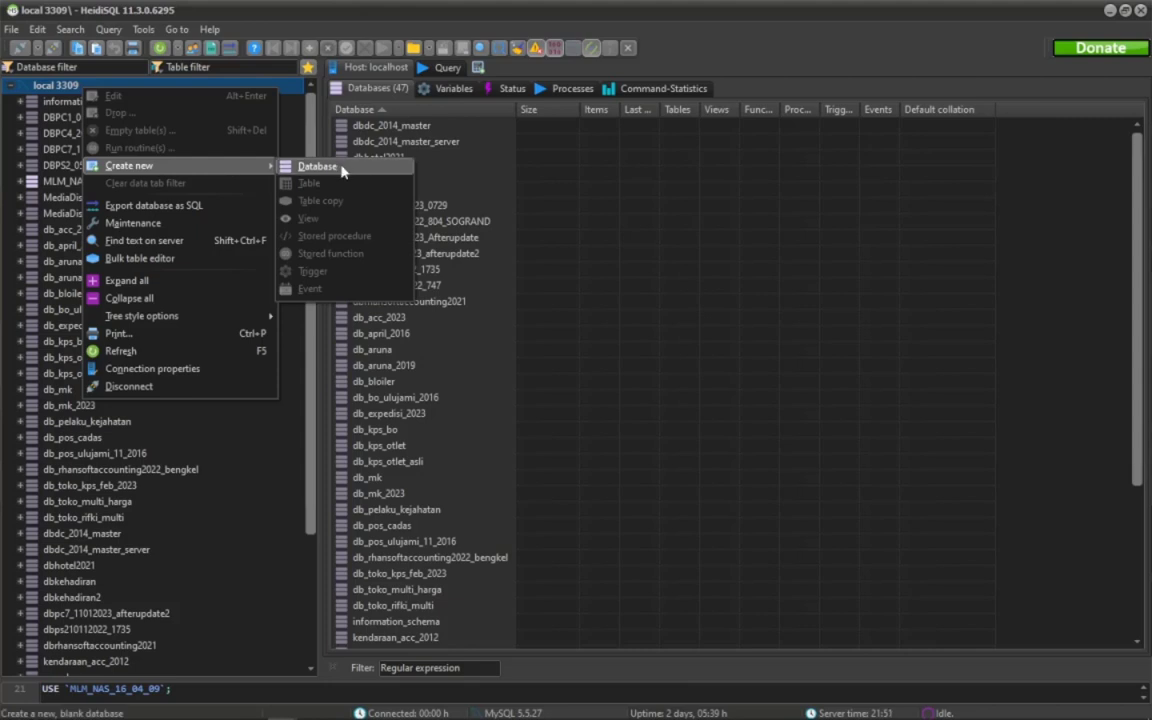
left_click(341, 171)
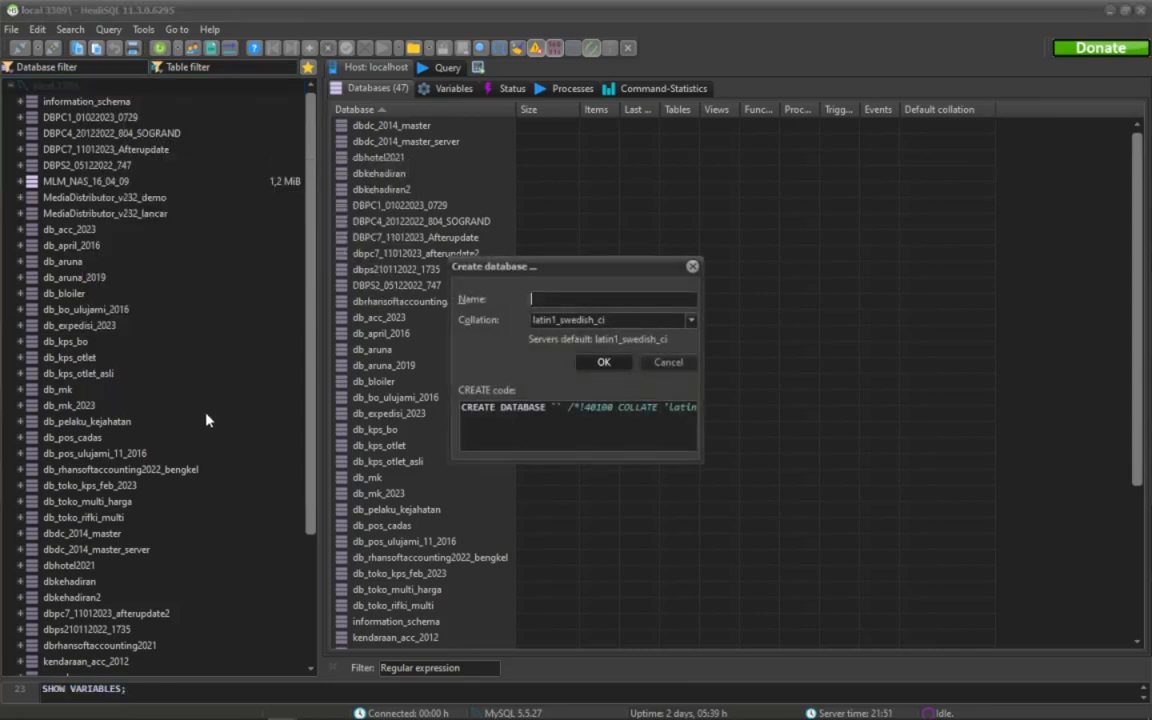
type("DB_")
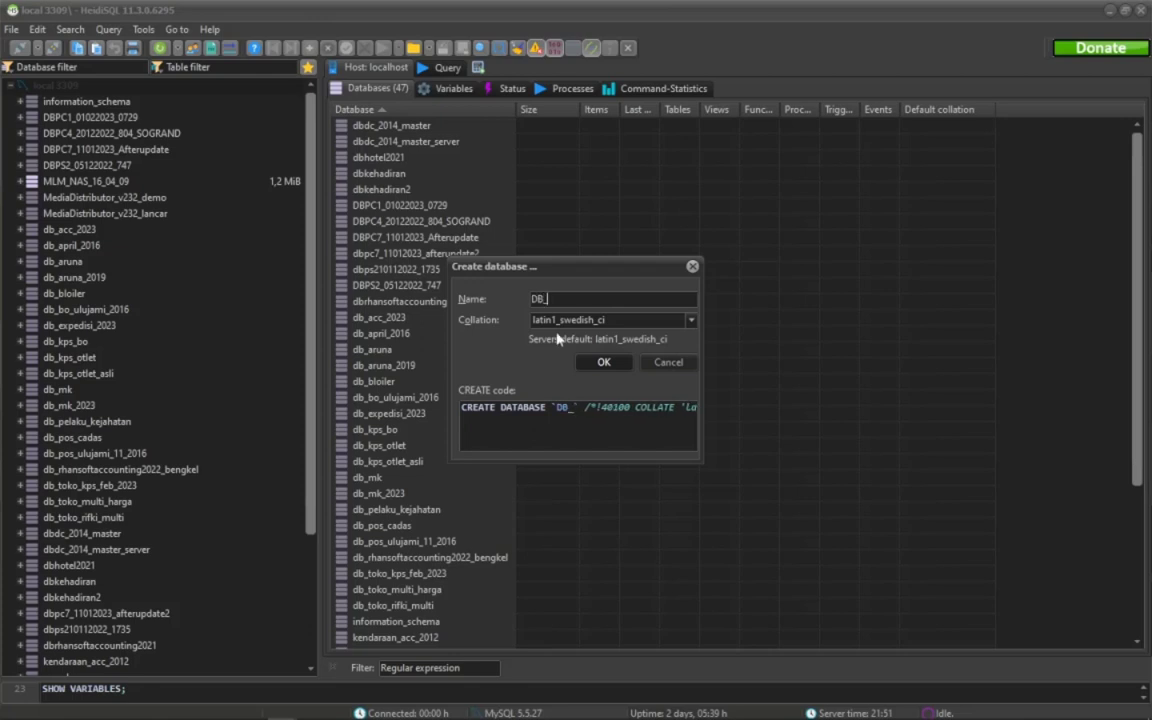
type("BARU_MLM")
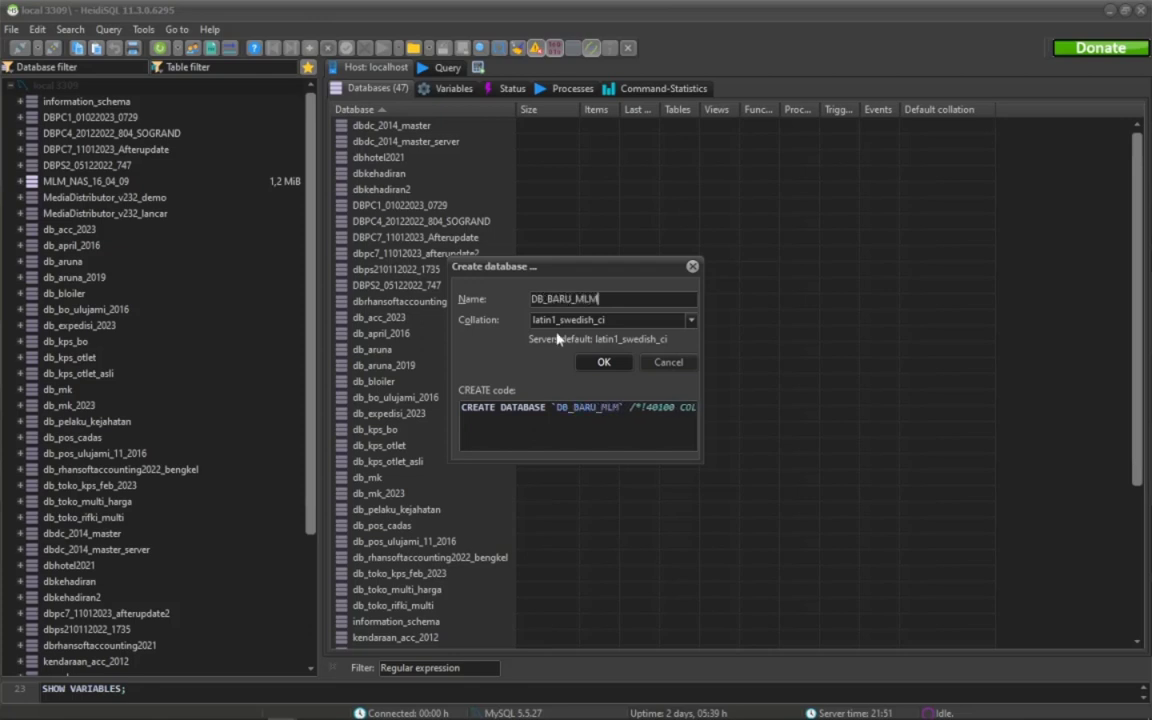
left_click(603, 364)
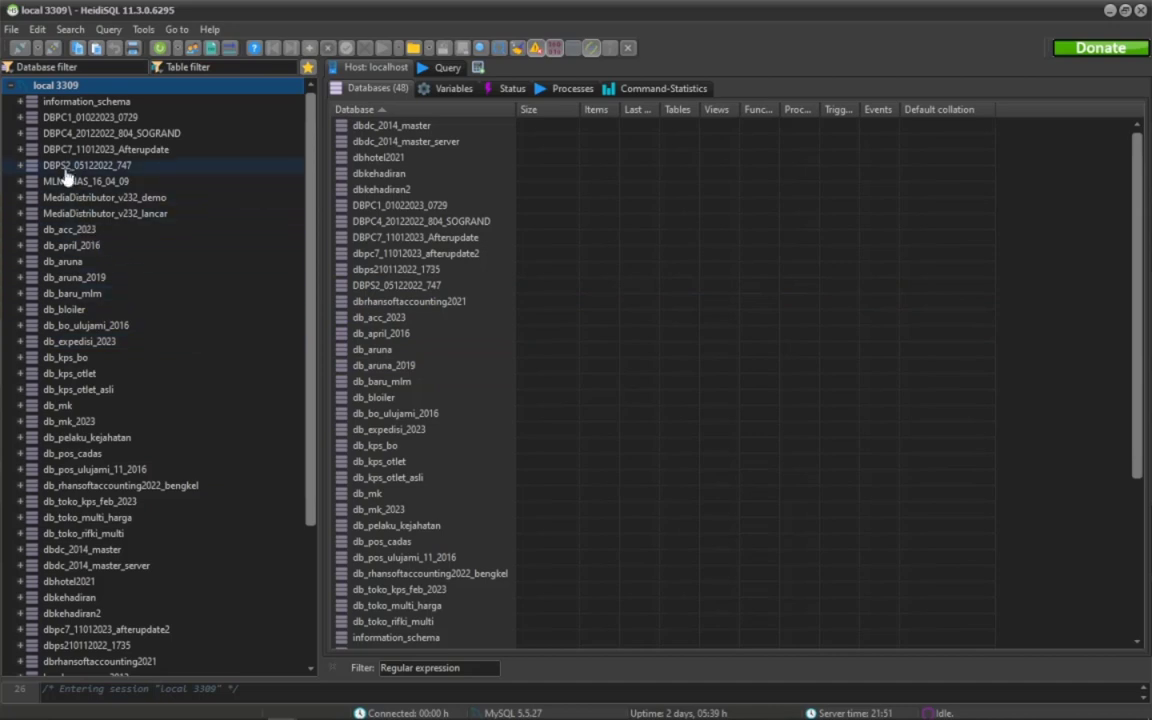
- Look through the server's database list, viewing the contents of kendaraan_acc_2012, DBPC1_01022023_0729 and MLM_NAS_16_04_09
scroll(146, 470, "down", 2)
scroll(146, 474, "down", 2)
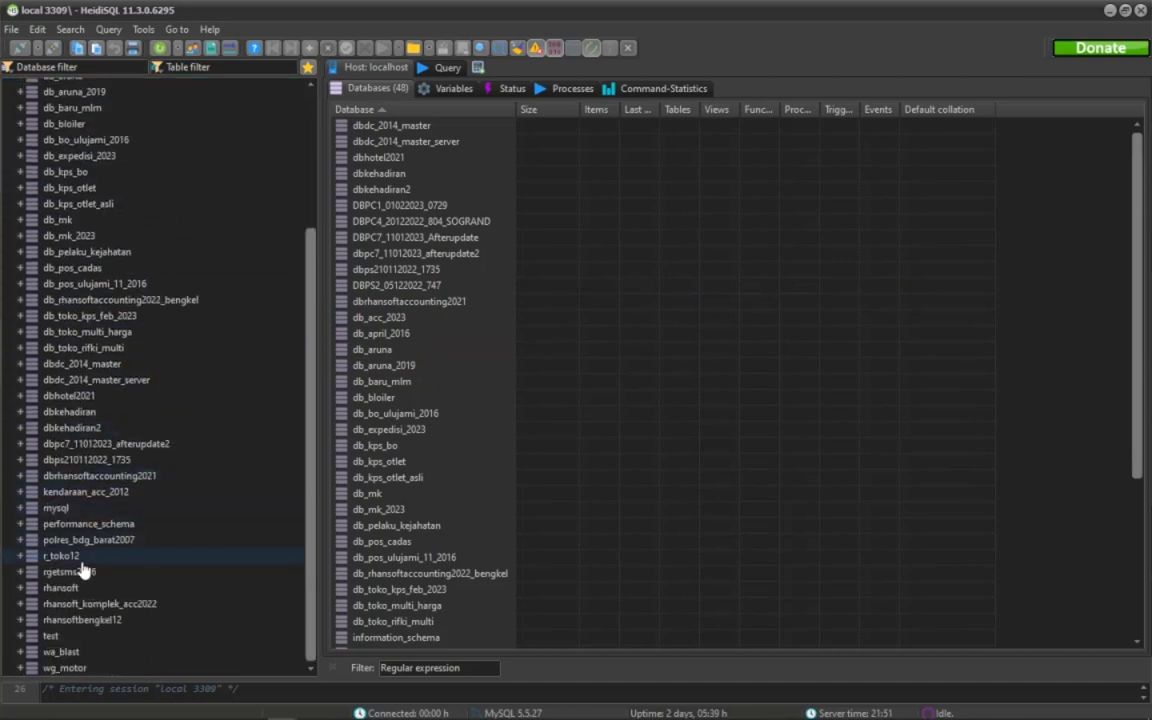
left_click_drag(313, 430, 307, 247)
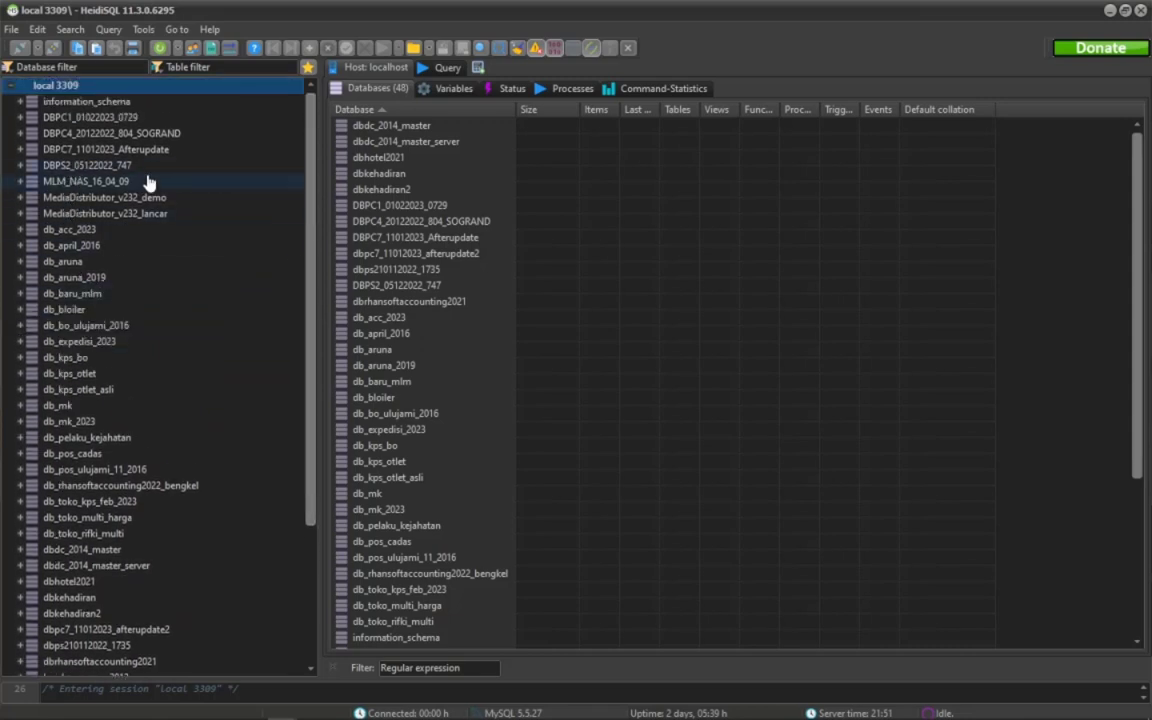
left_click_drag(310, 400, 323, 603)
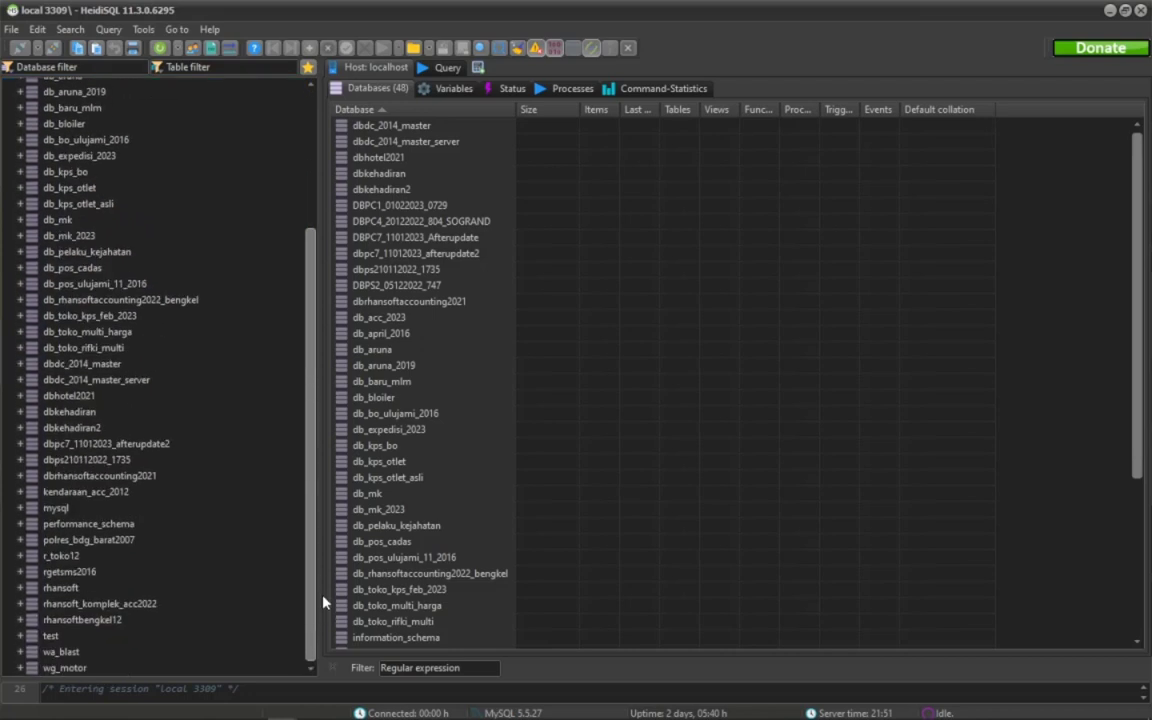
left_click(128, 493)
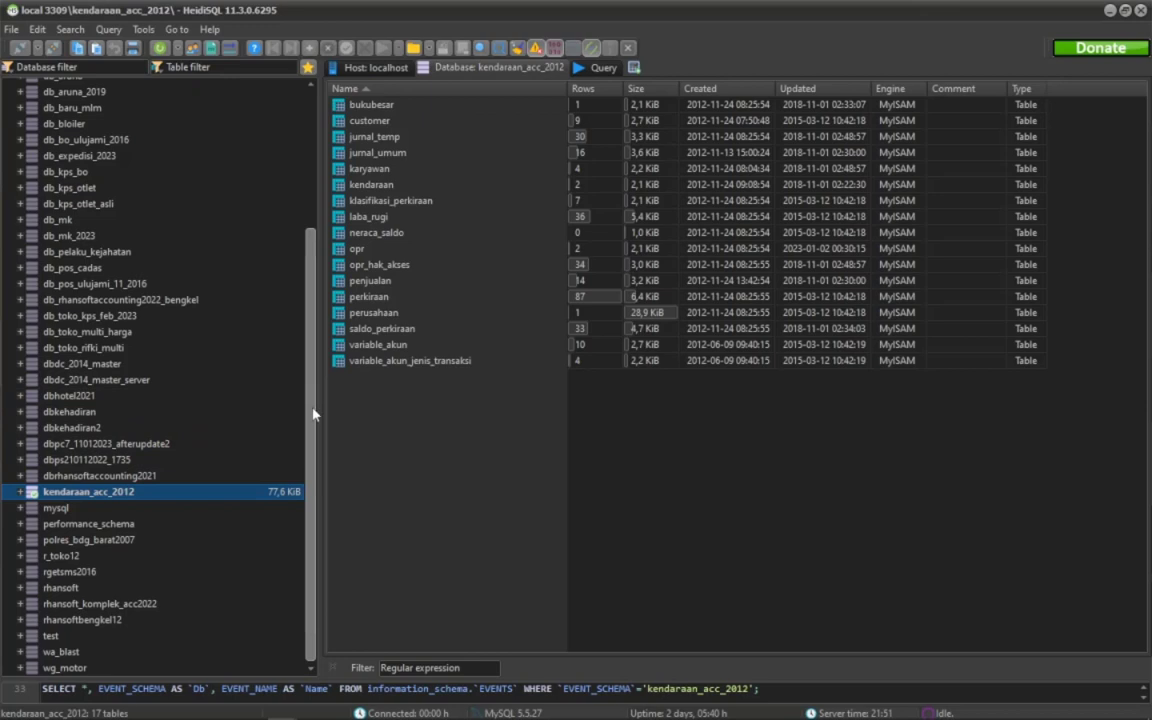
left_click_drag(313, 413, 336, 278)
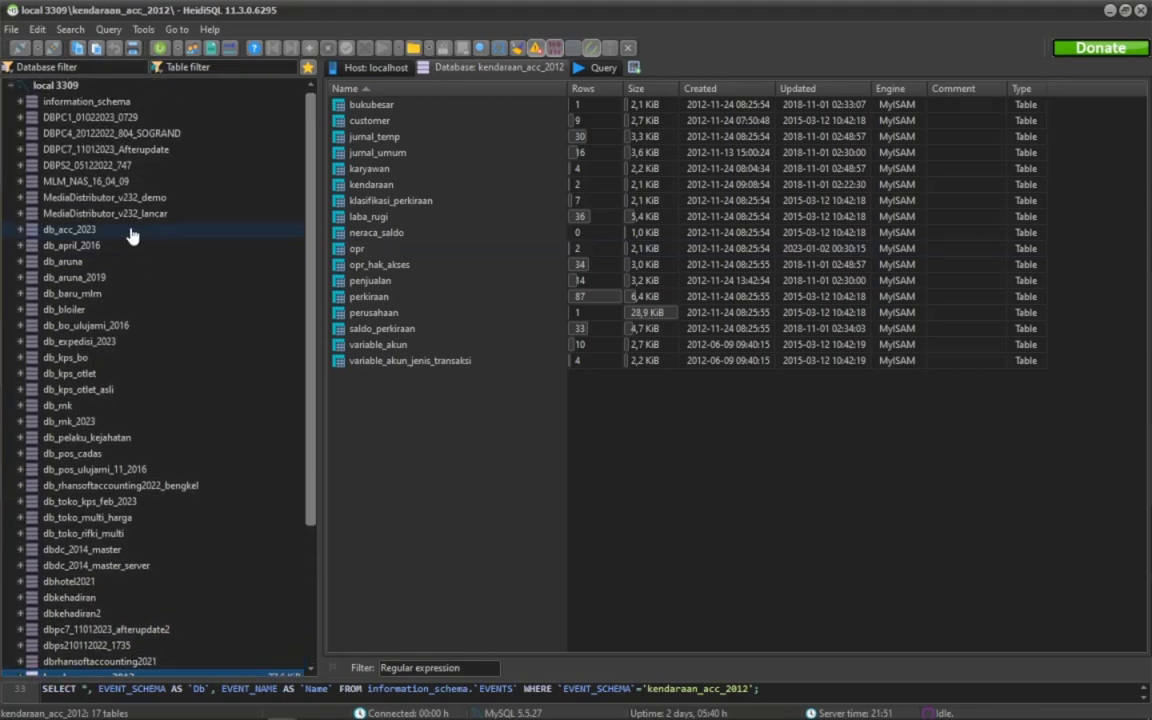
left_click(120, 118)
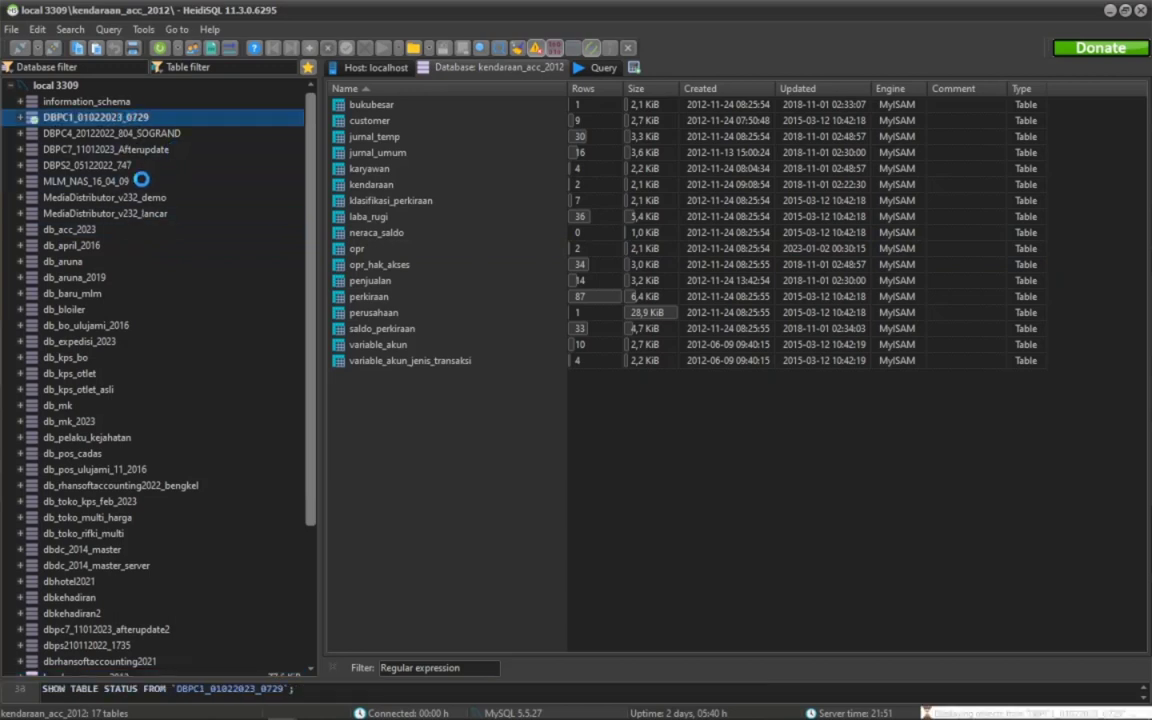
left_click(112, 180)
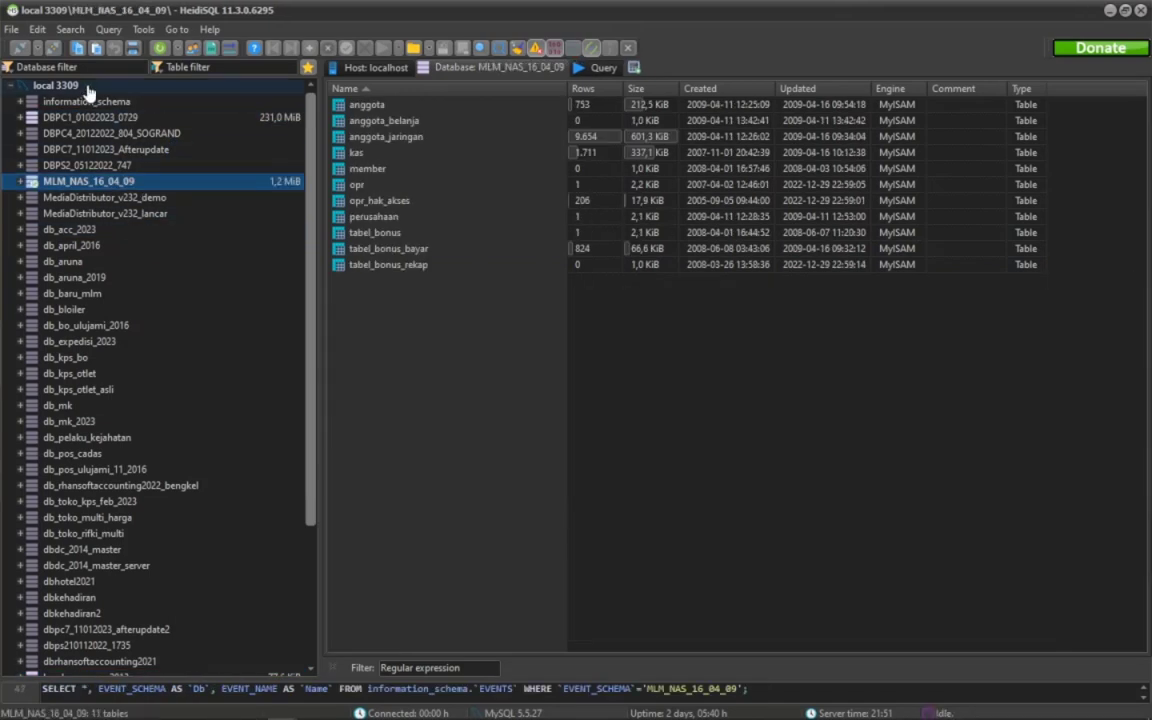
- Filter the database list by db_ba to find the new database, and clear the filter
left_click(60, 66)
type("db_")
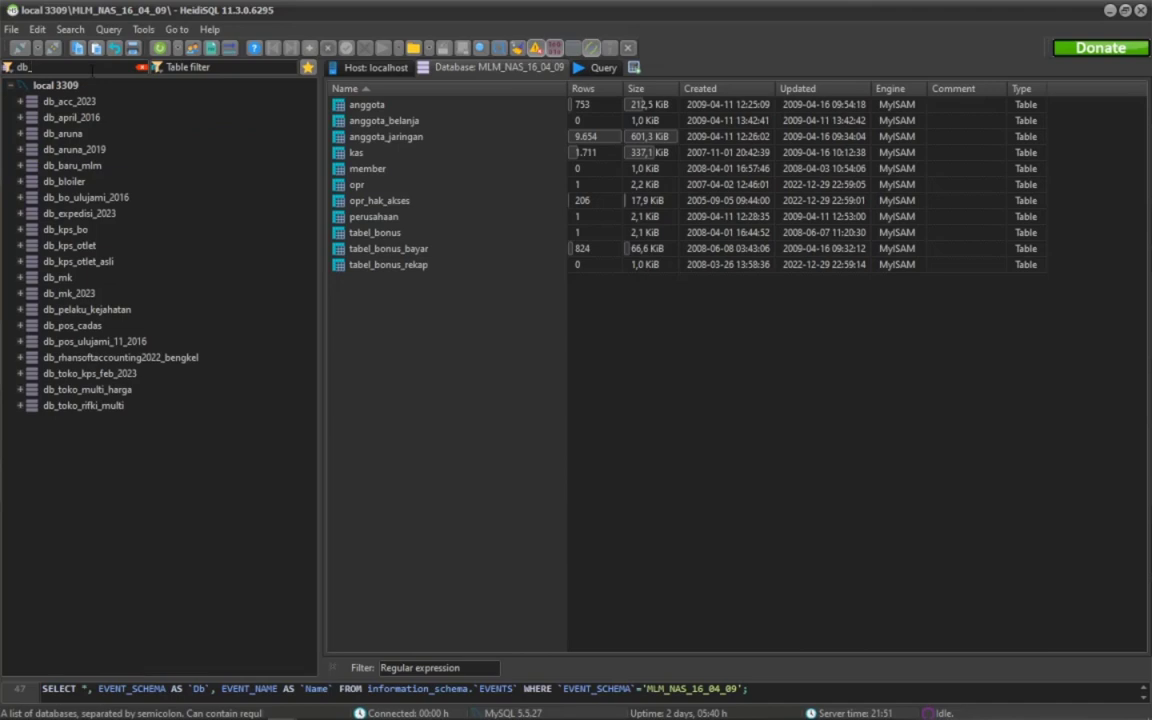
type("ba")
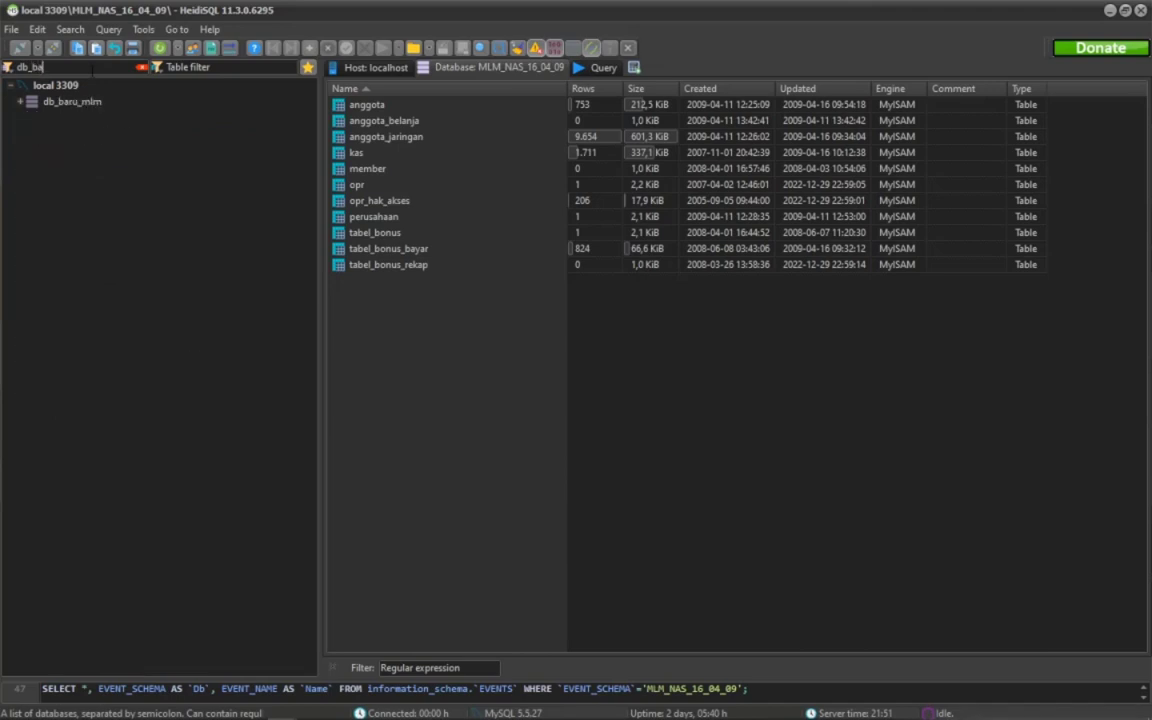
key("BackSpace")
key("BackSpace")
key("BackSpace")
key("BackSpace")
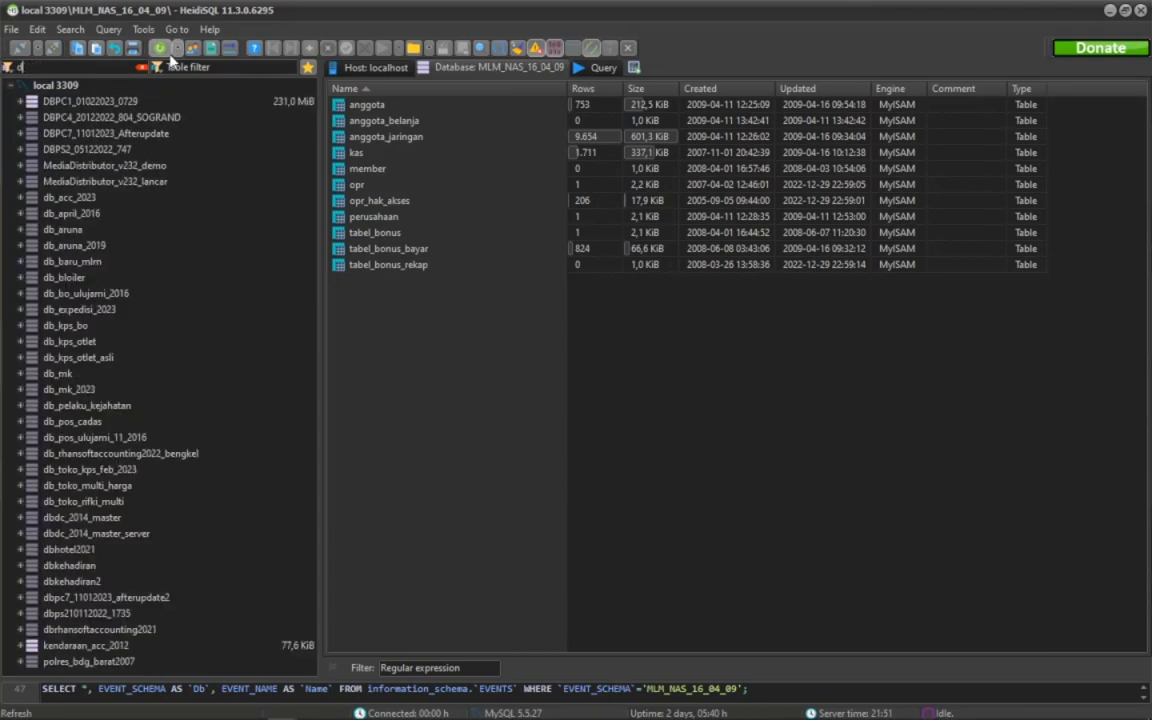
key("BackSpace")
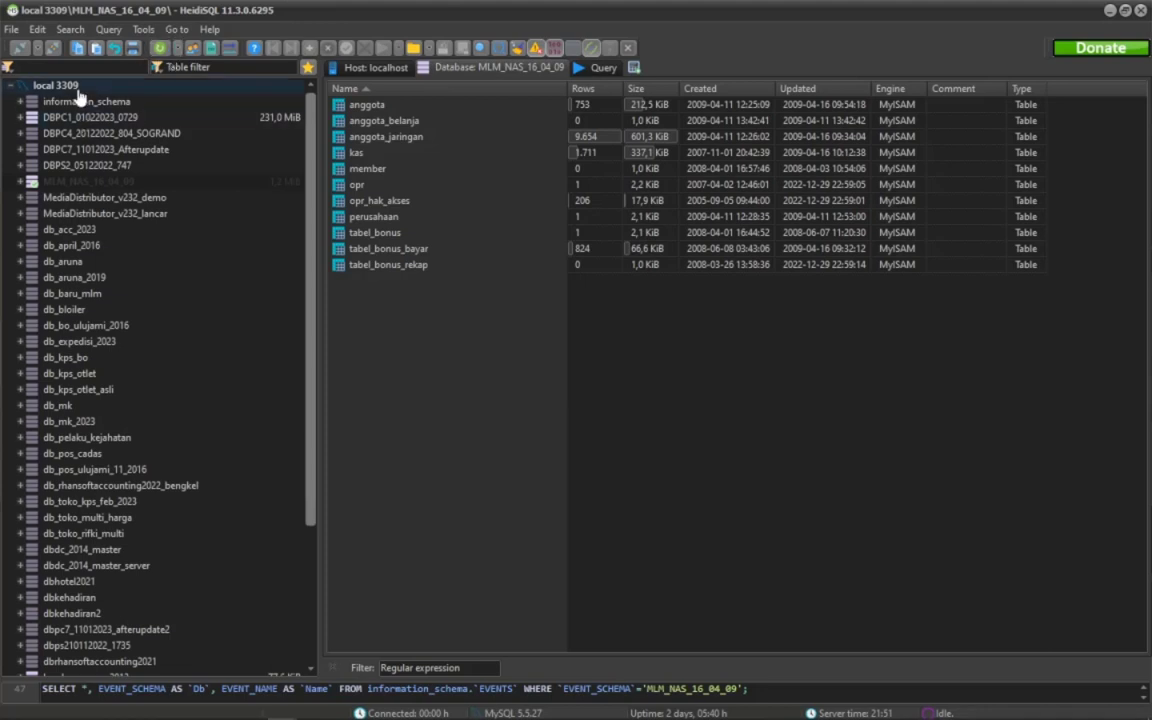
- Compare the contents of the DBPC1_01022023_0729, db_acc_2023 and MediaDistributor_v232_lancar databases
left_click(117, 120)
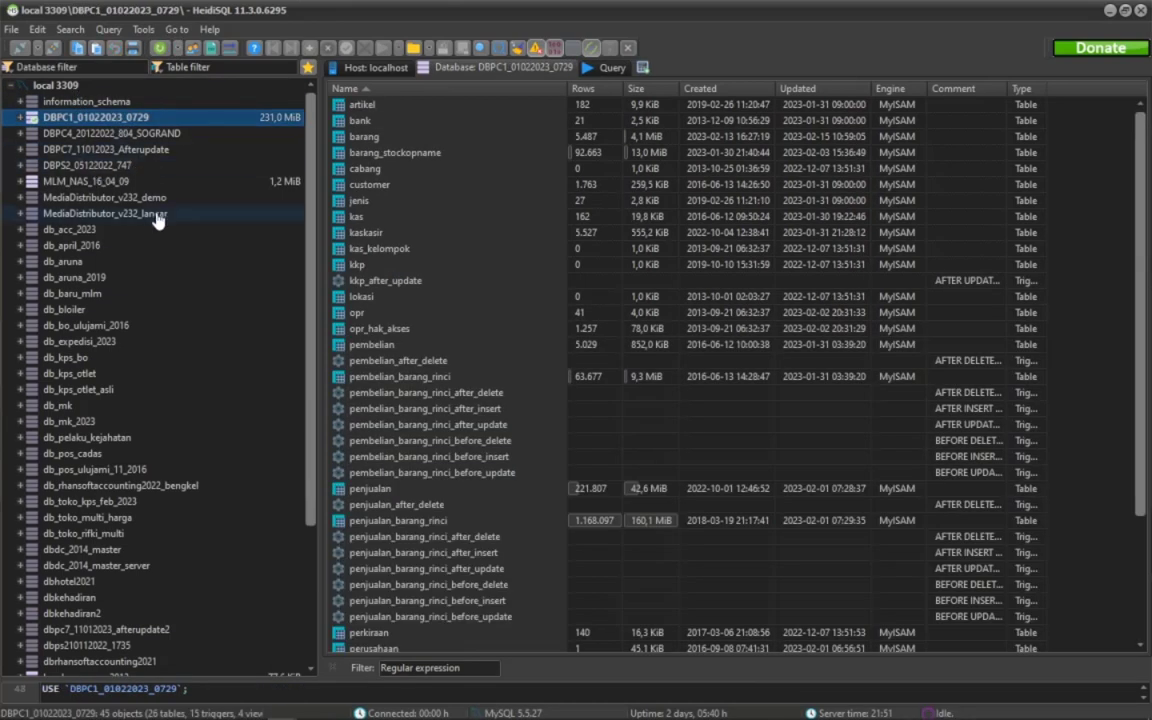
left_click(88, 230)
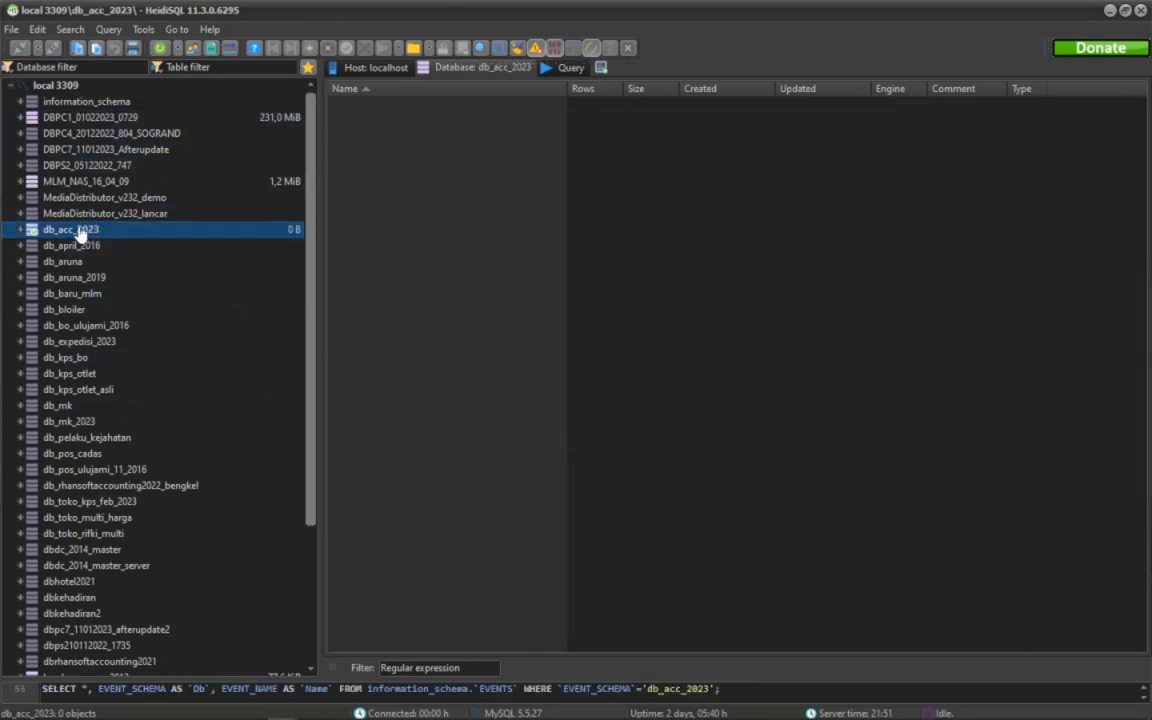
left_click(55, 216)
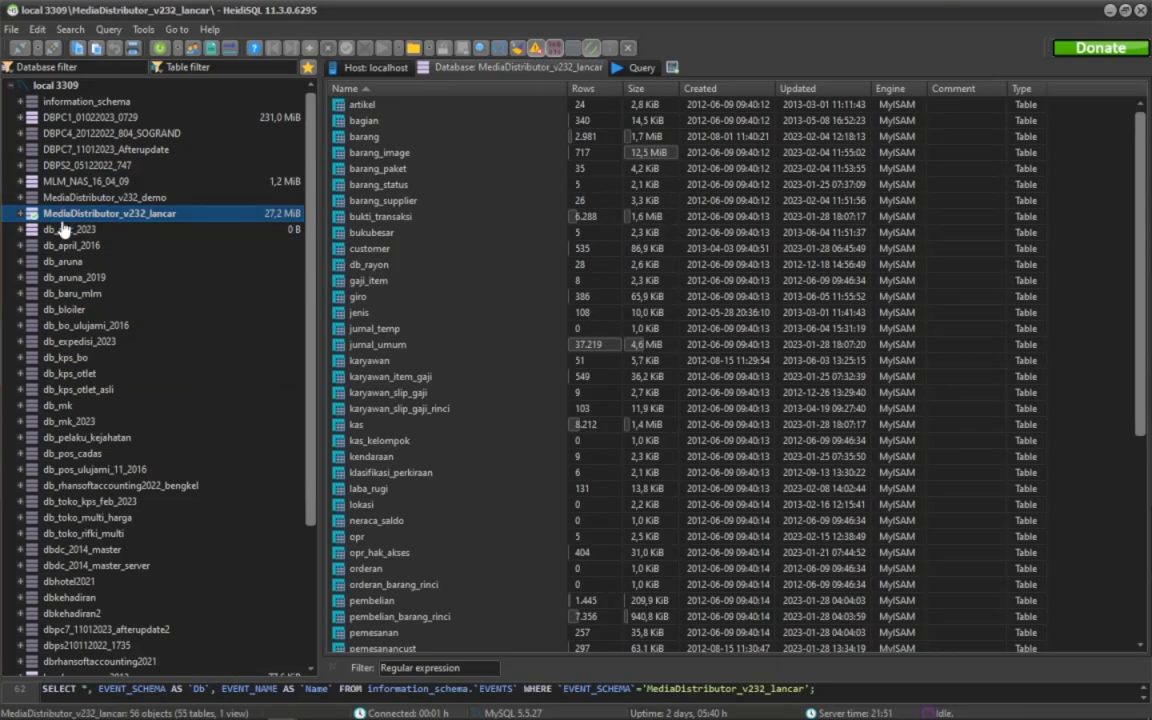
left_click(70, 229)
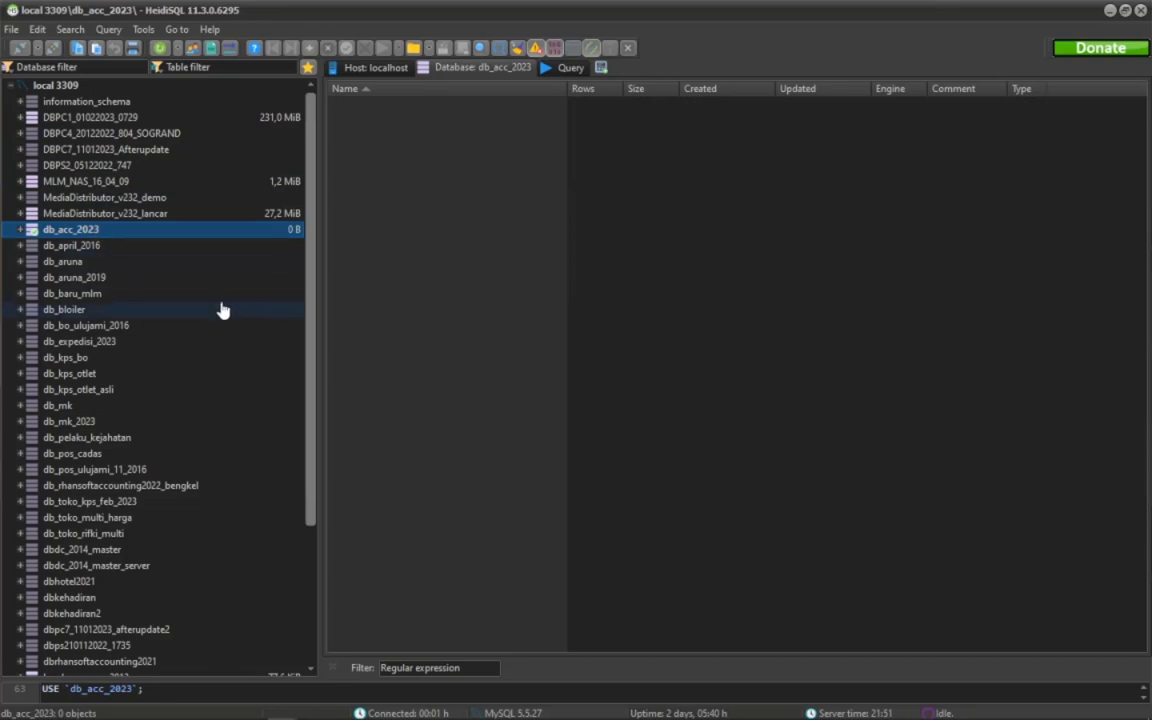
- Expand the db_baru_mlm database, check its Tables group, and leave the database selected
left_click(74, 295)
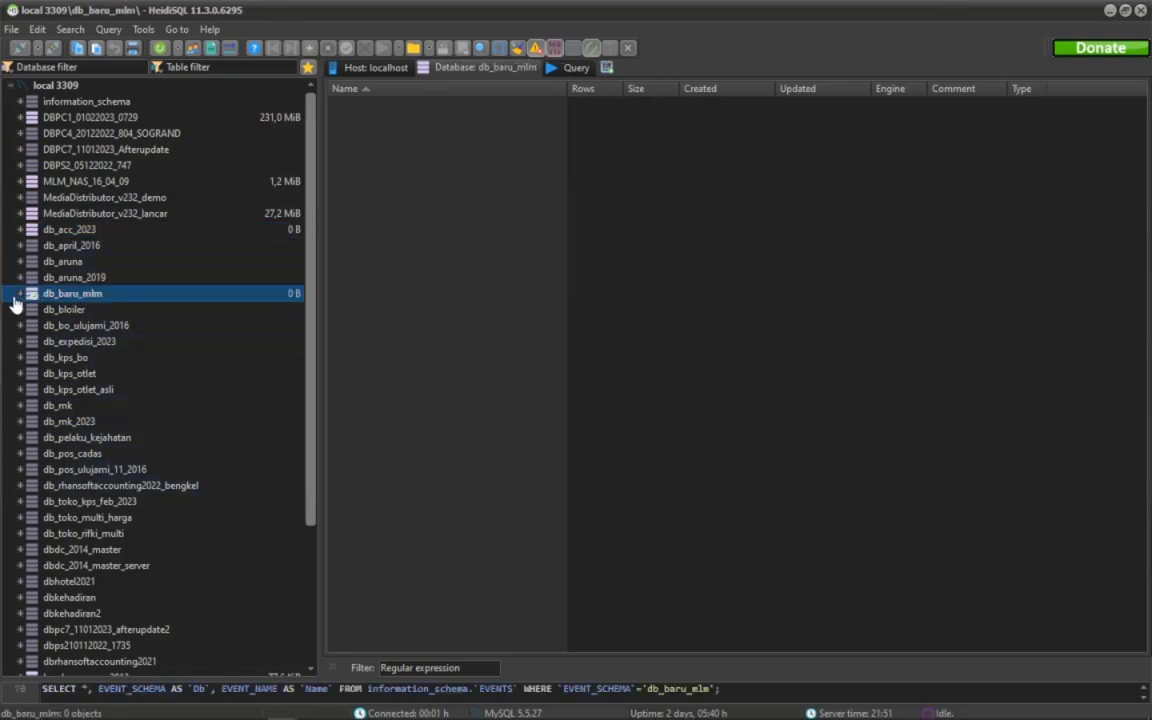
left_click(20, 293)
left_click(88, 312)
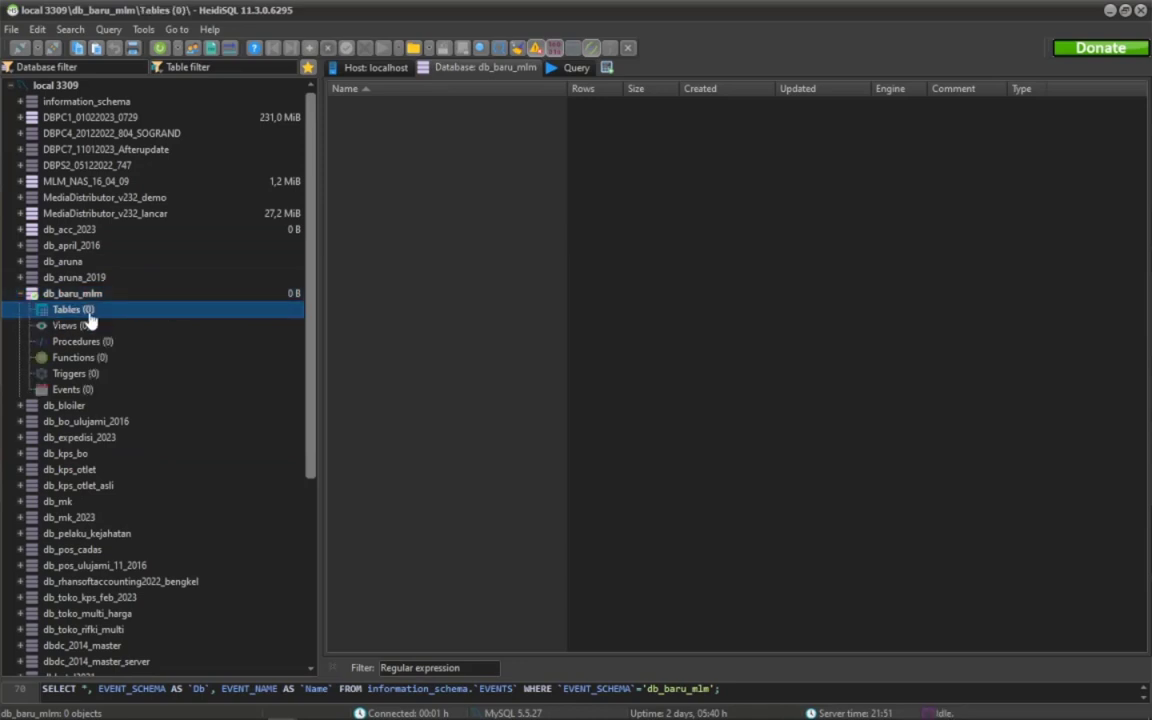
left_click(111, 297)
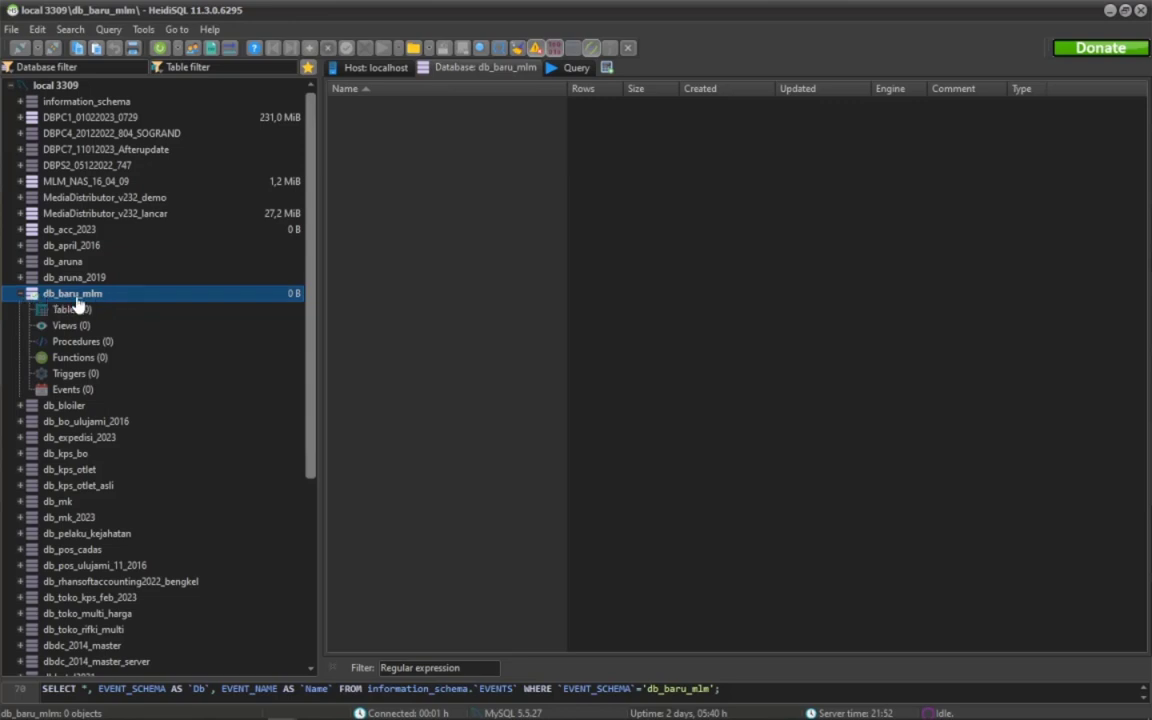
- Start loading an SQL file and browse to the Rhansoft\Database folder on drive E
left_click(418, 54)
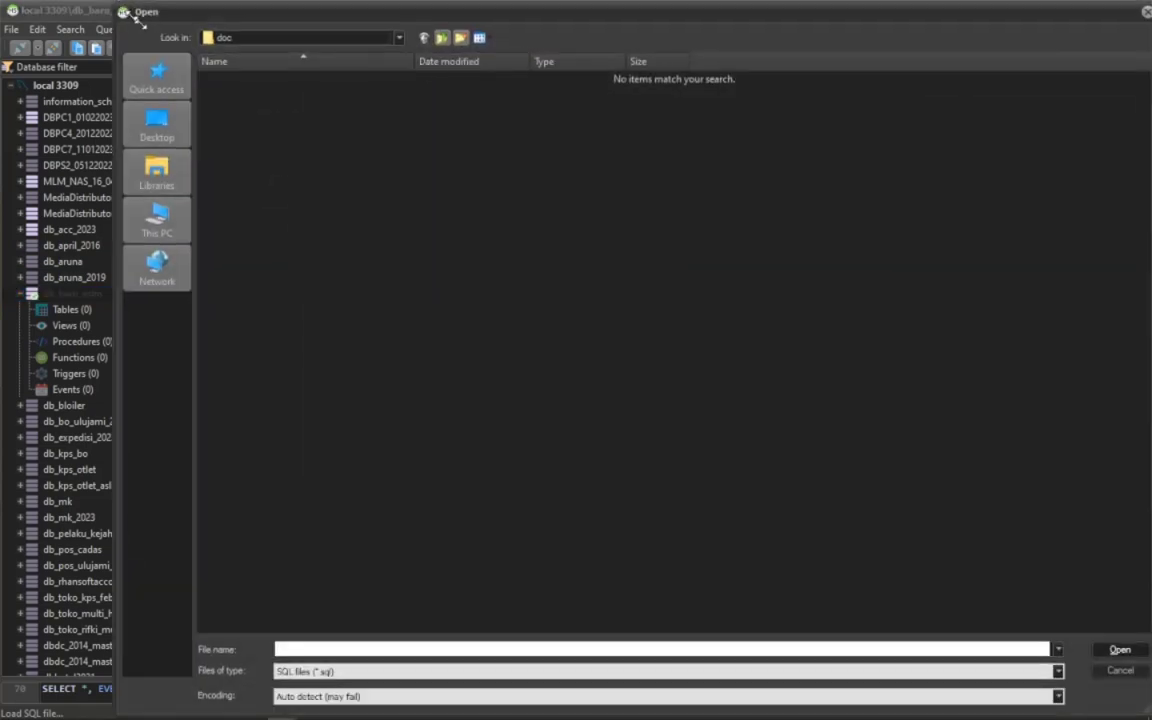
left_click_drag(122, 13, 277, 113)
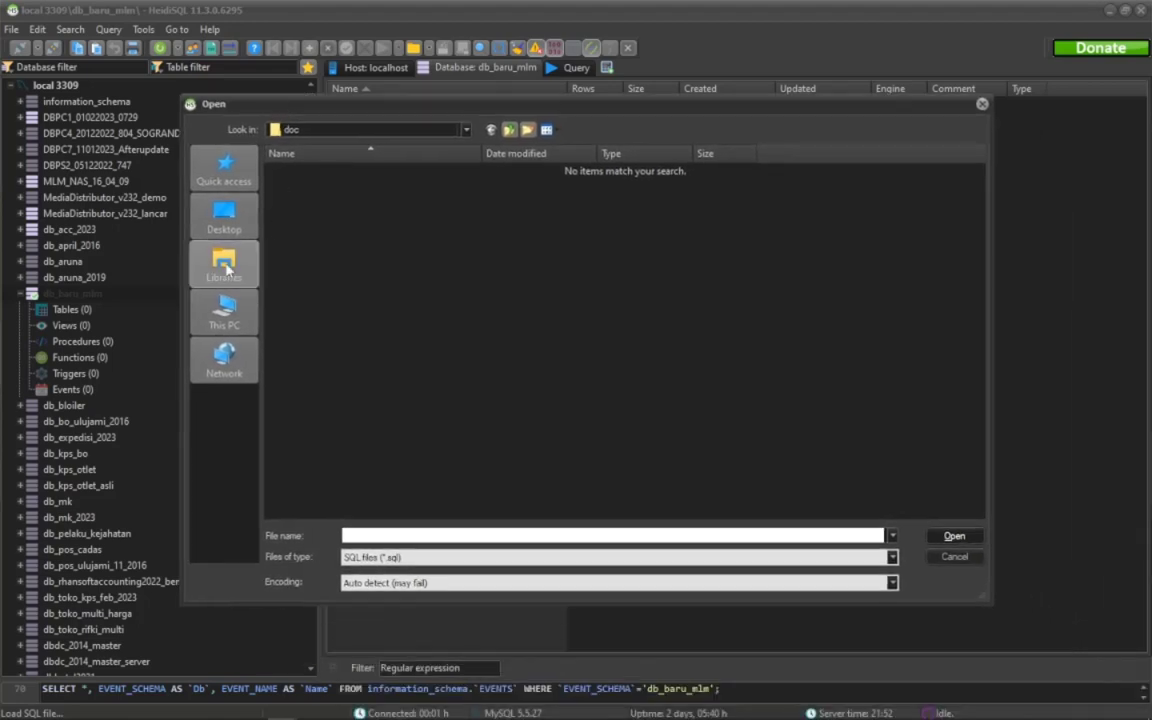
left_click(224, 312)
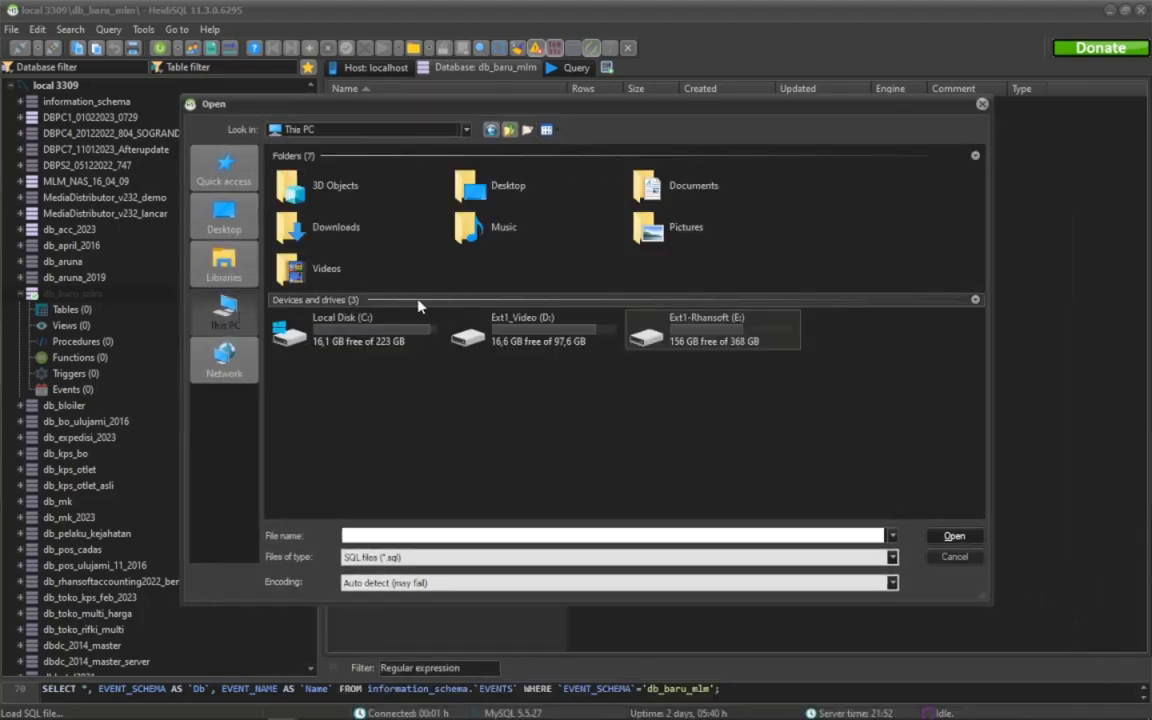
double_click(676, 338)
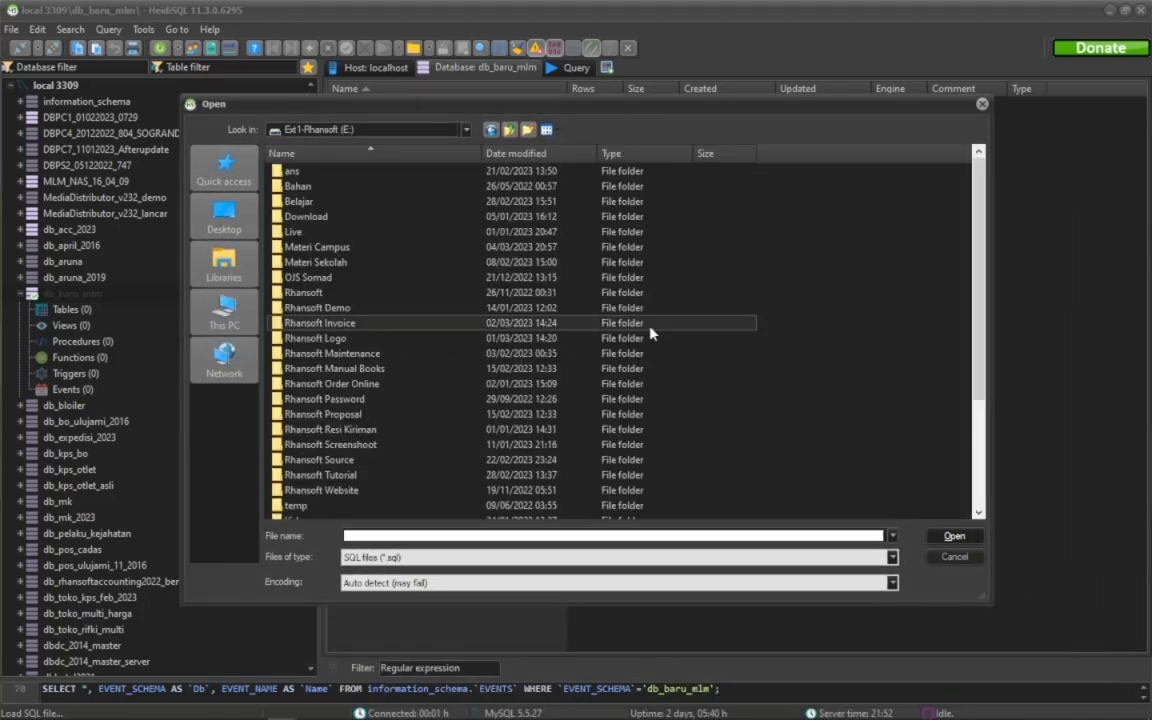
double_click(306, 293)
double_click(298, 231)
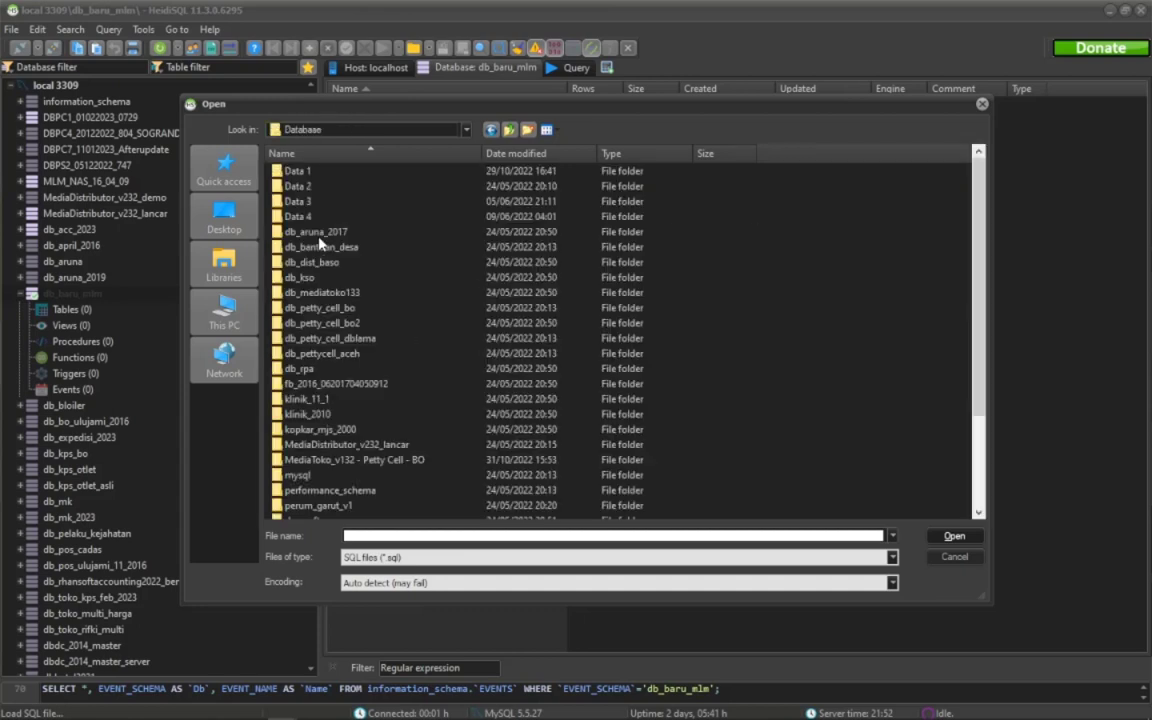
- Load back_04032023.sql into the query editor with auto-detected file encoding, dismissing the error
scroll(320, 333, "down", 3)
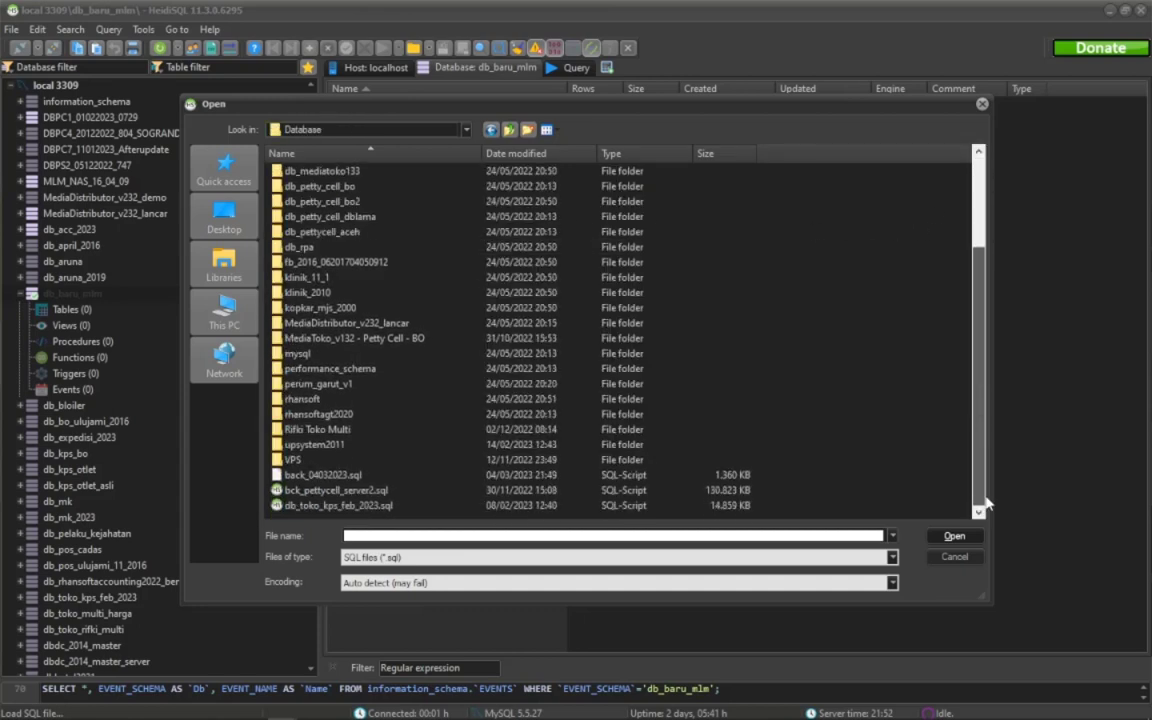
left_click(318, 476)
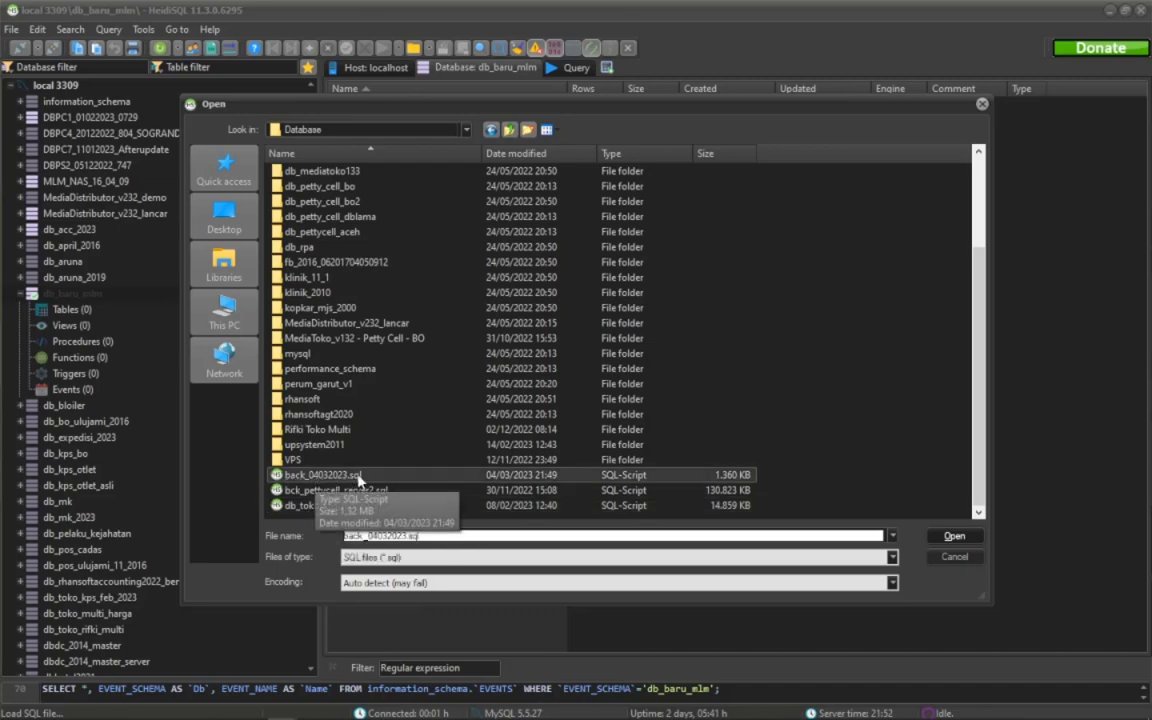
left_click(953, 538)
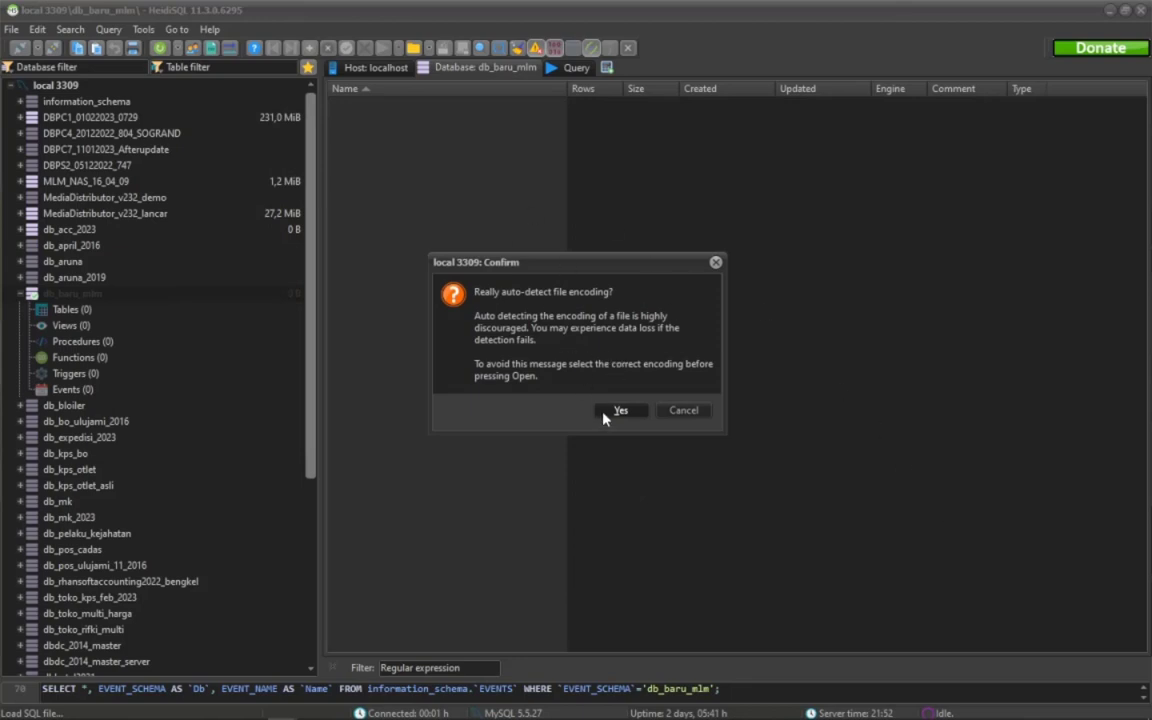
left_click(615, 416)
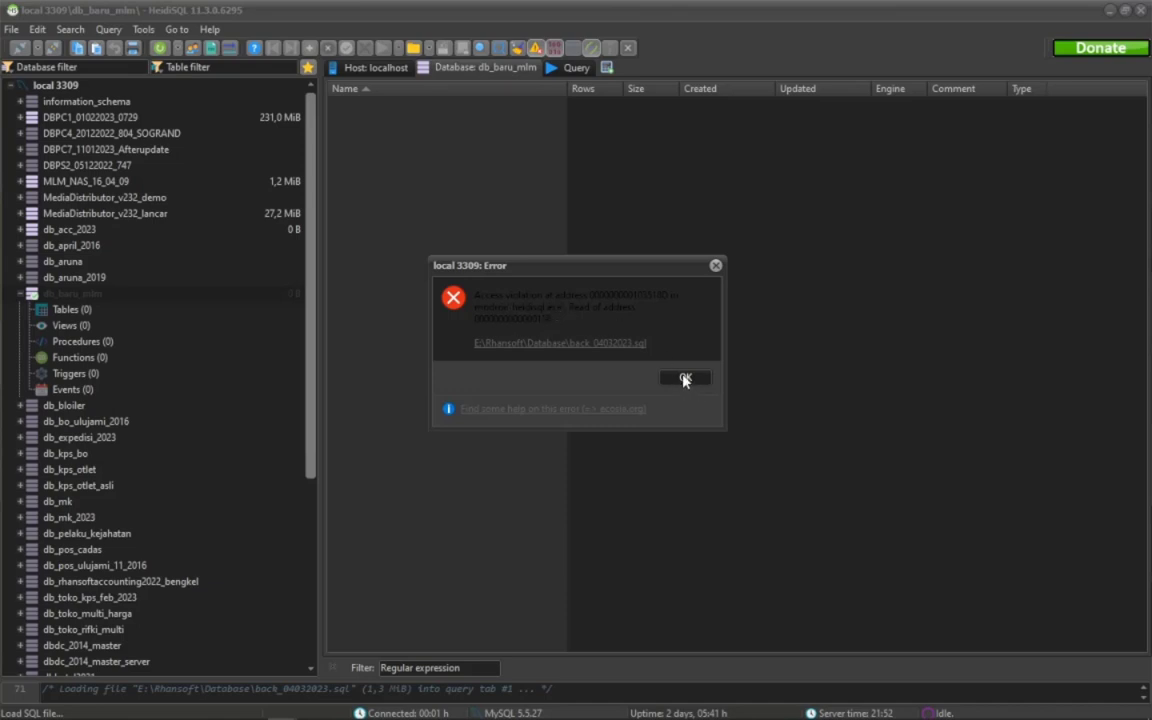
left_click(685, 379)
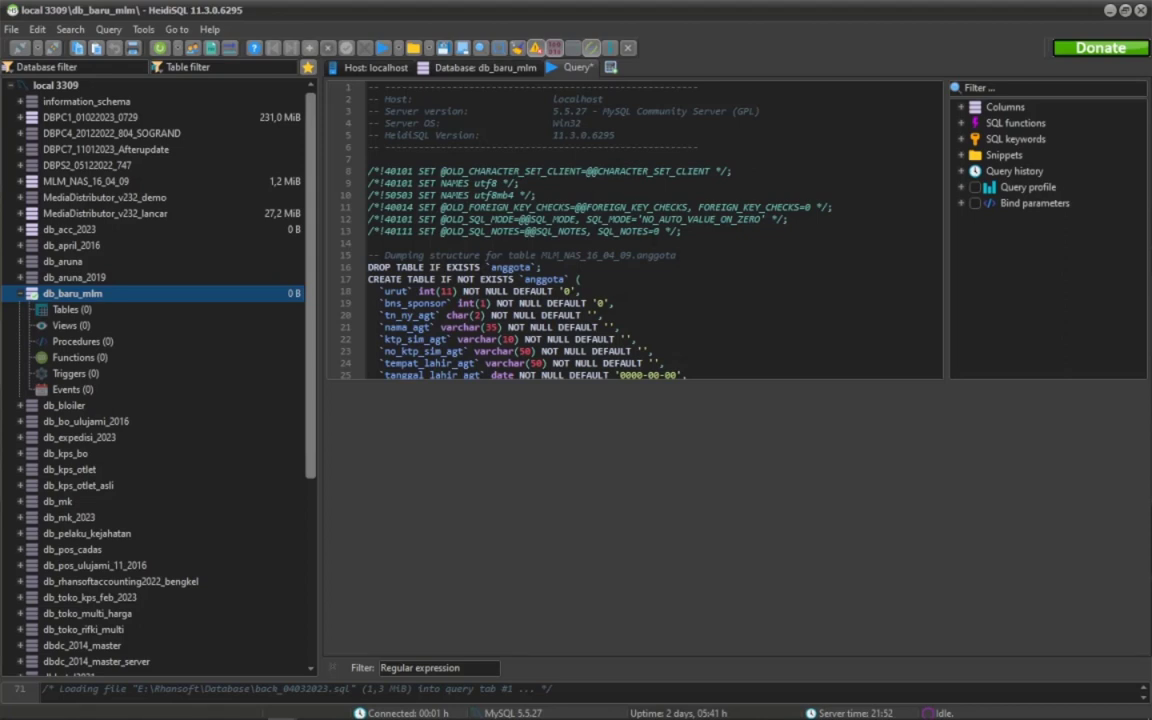
- Review the loaded backup script, run it against db_baru_mlm, and enlarge the SQL log area
scroll(700, 272, "down", 7)
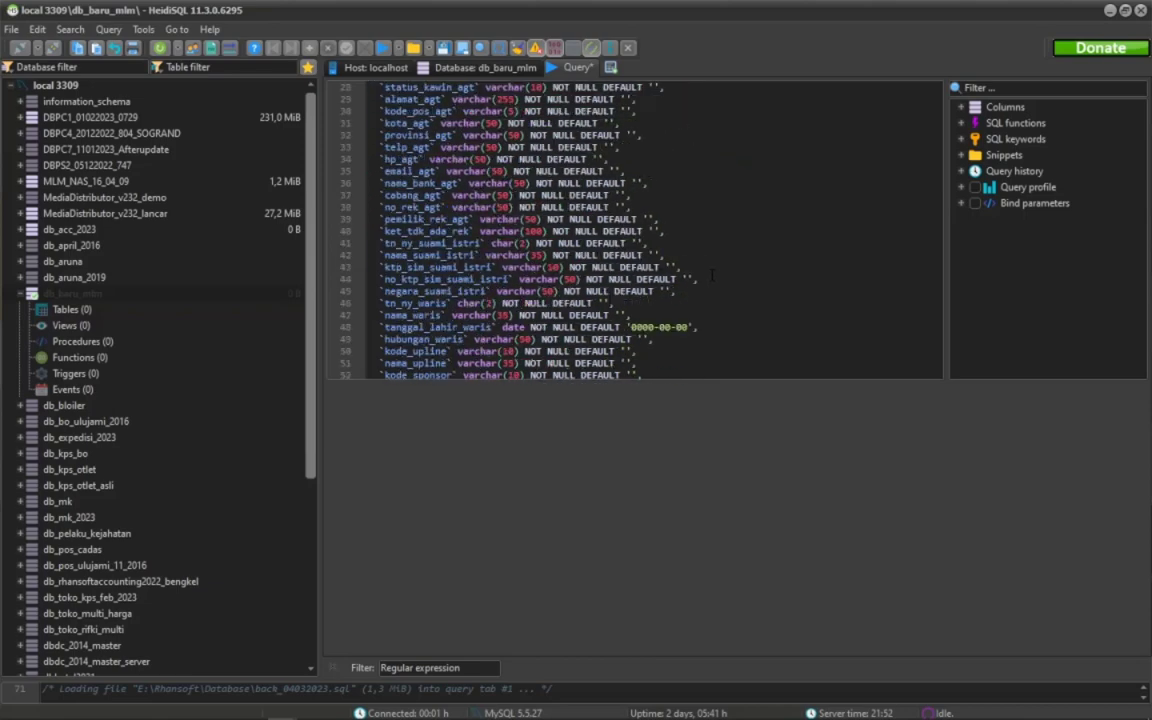
scroll(712, 275, "up", 7)
scroll(712, 275, "down", 4)
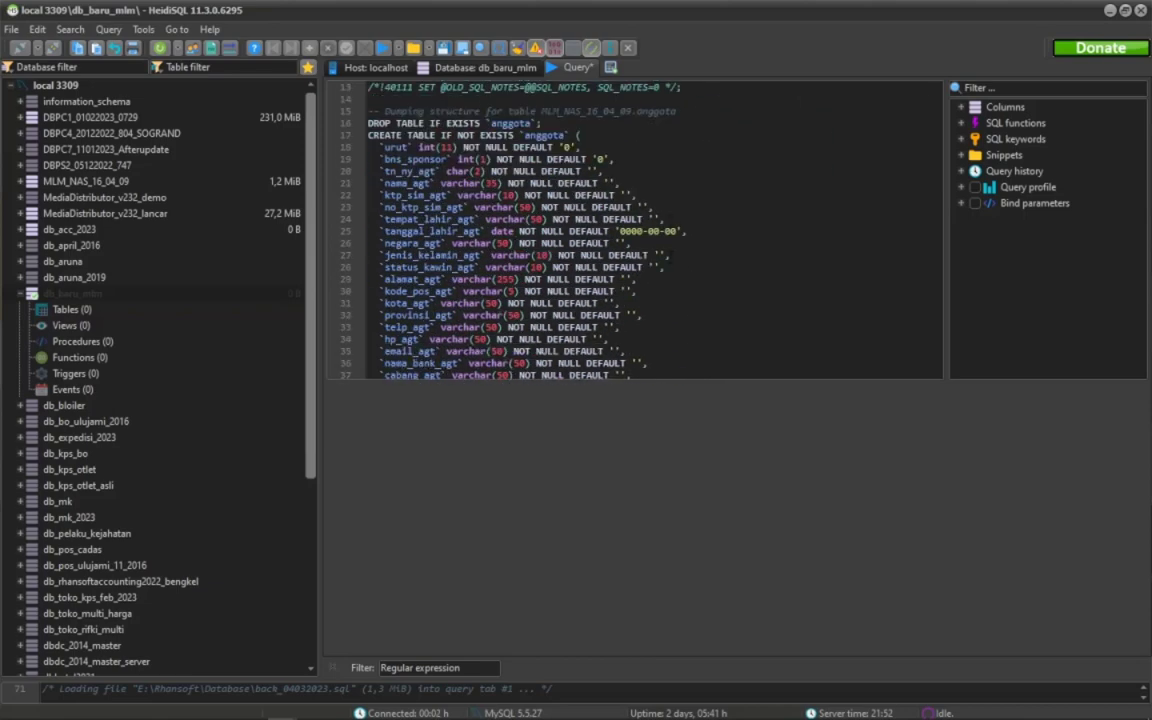
scroll(712, 275, "up", 1)
scroll(706, 180, "down", 11)
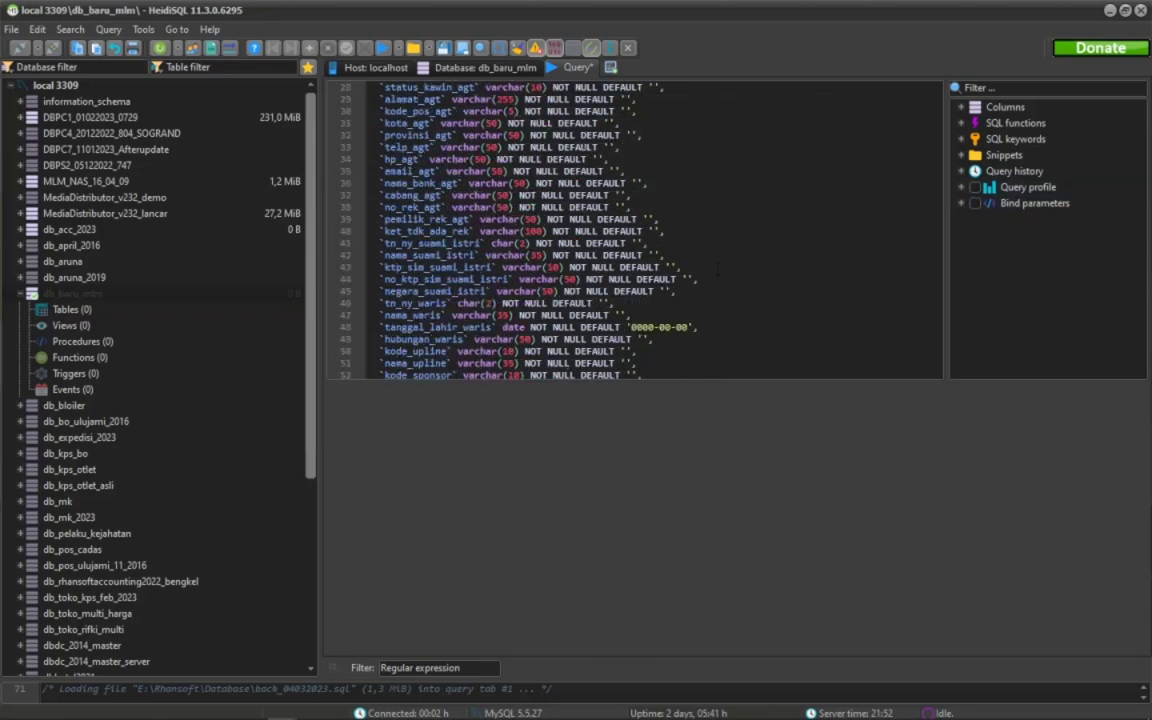
left_click(383, 51)
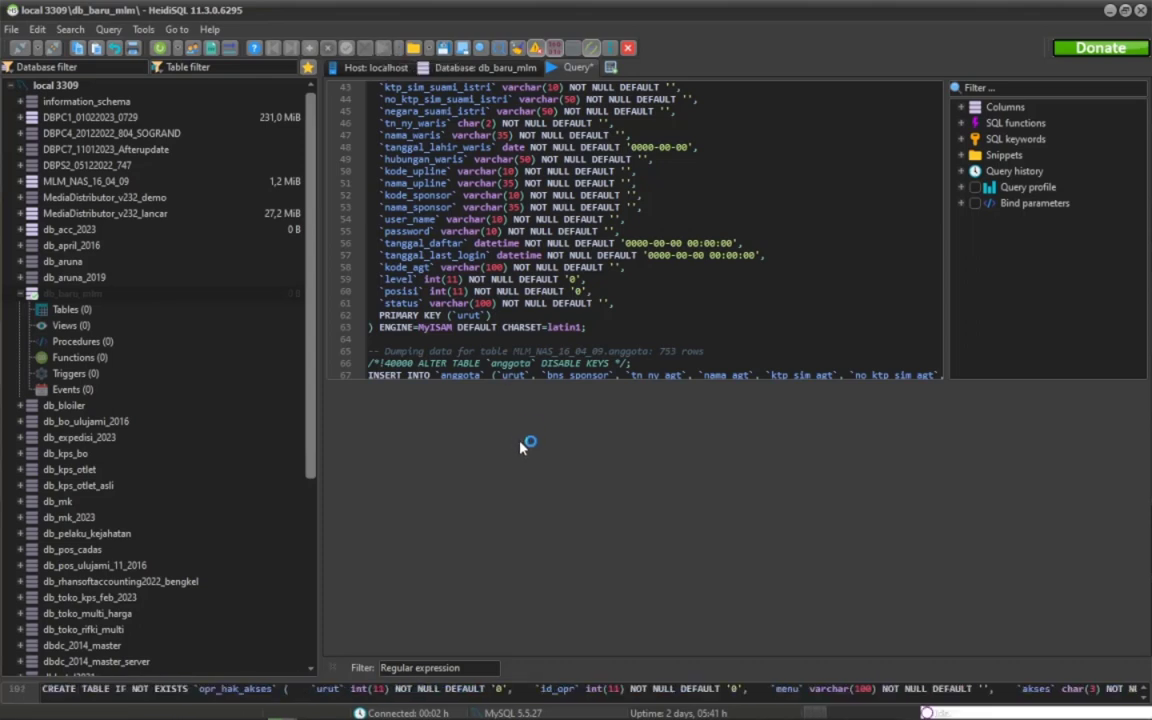
left_click_drag(497, 679, 500, 528)
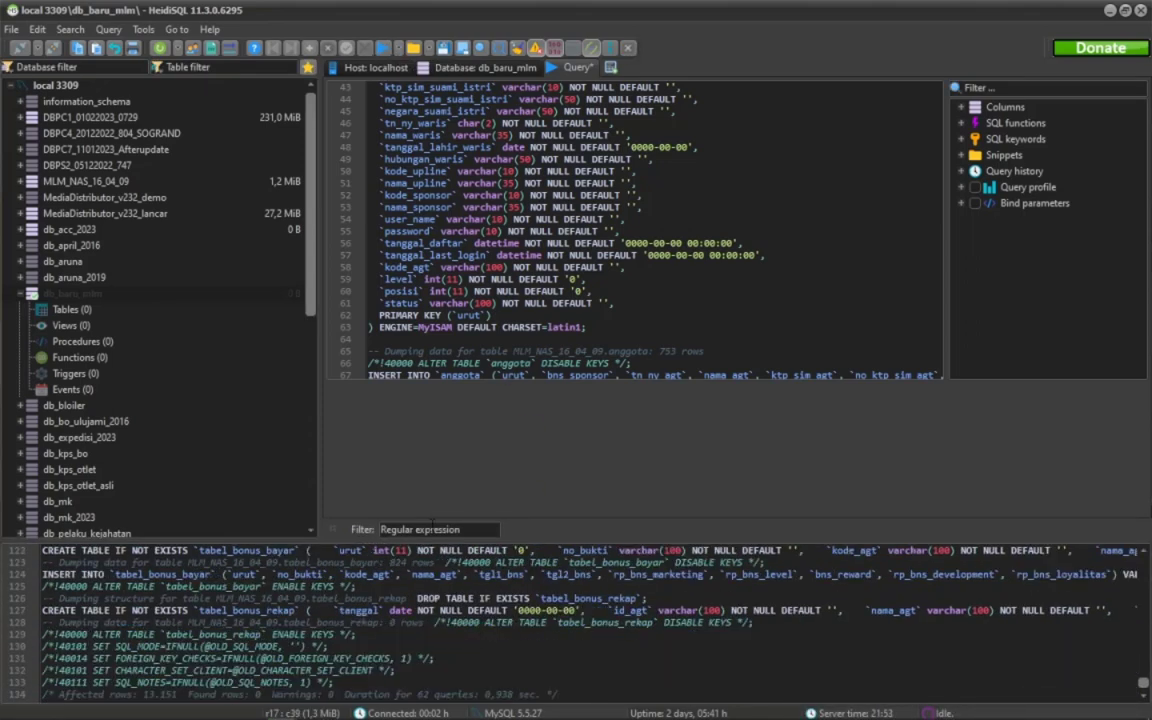
- Refresh the database tree and expand the tables of db_baru_mlm
left_click(82, 295)
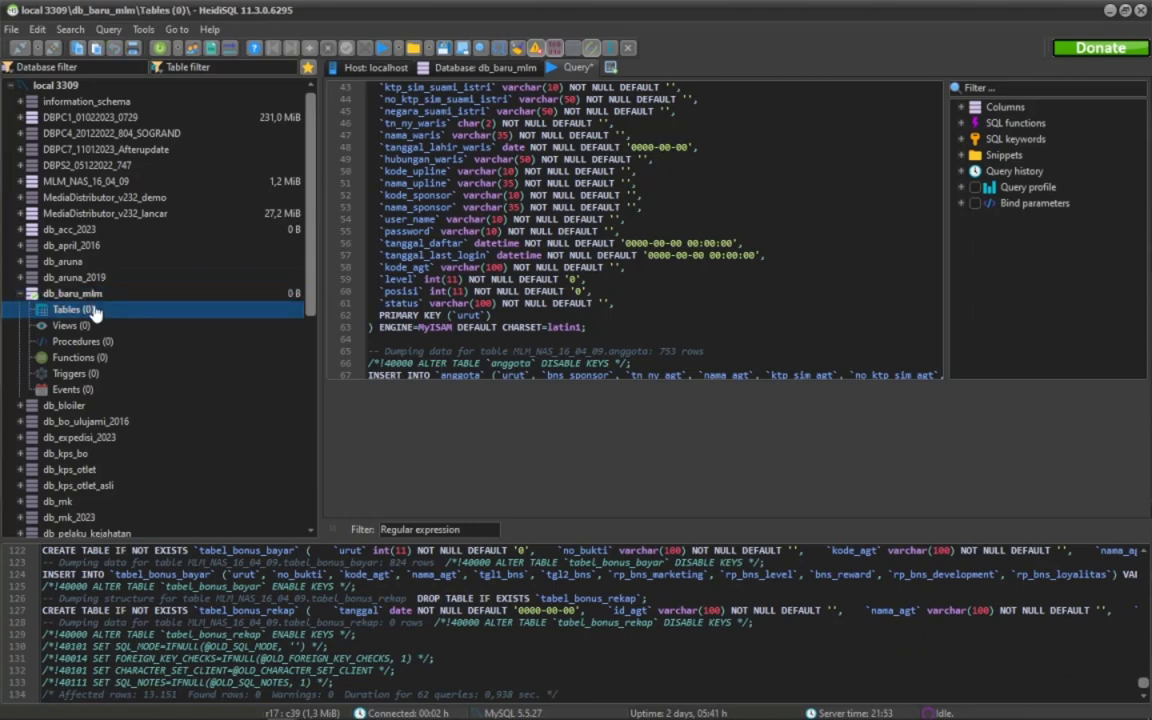
right_click(104, 292)
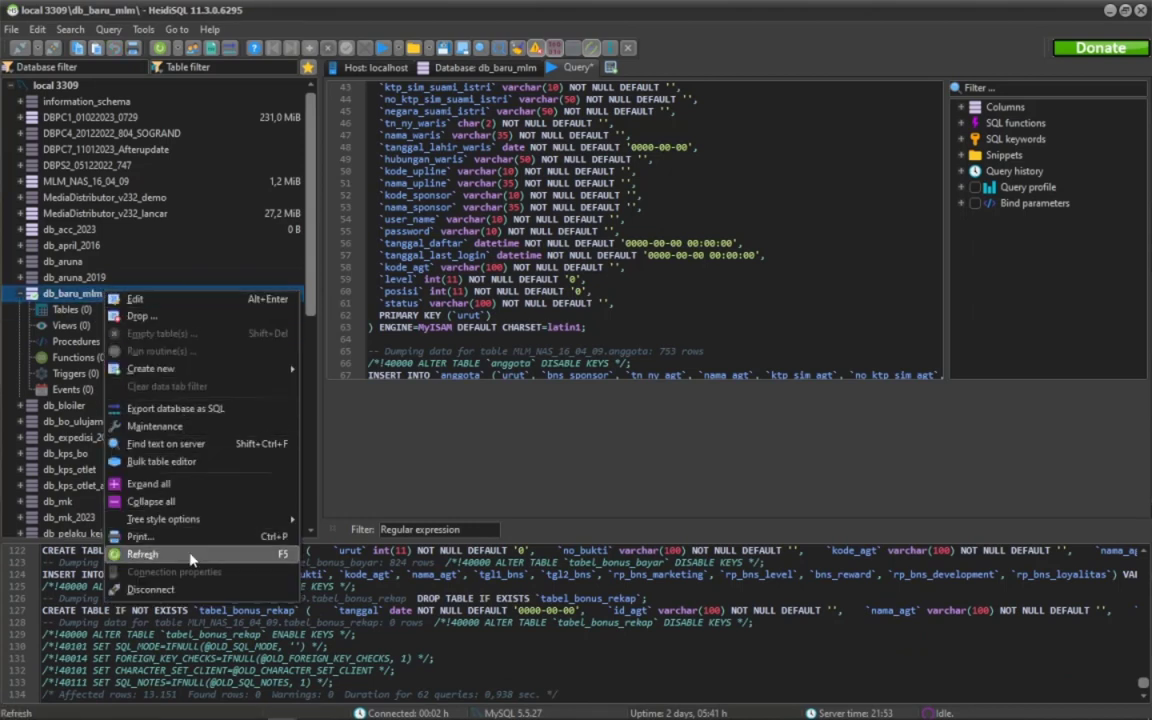
left_click(142, 554)
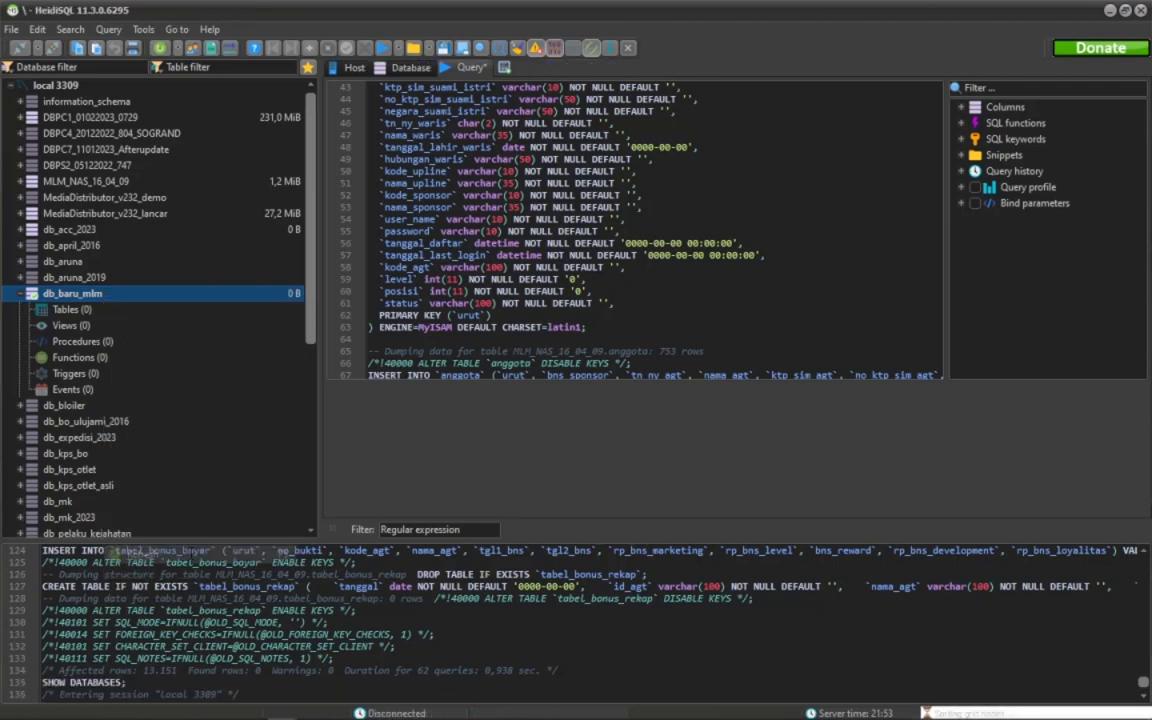
left_click(26, 296)
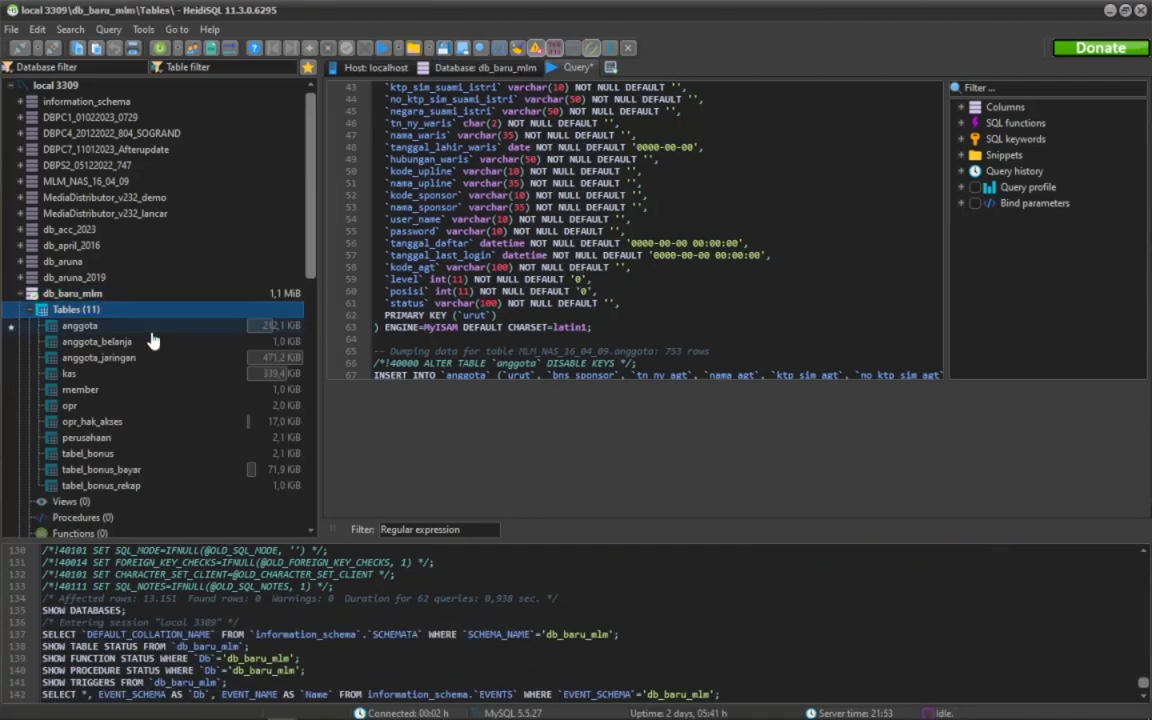
- Check the restored anggota and kas tables, and reselect the db_baru_mlm database
left_click(149, 327)
left_click(205, 374)
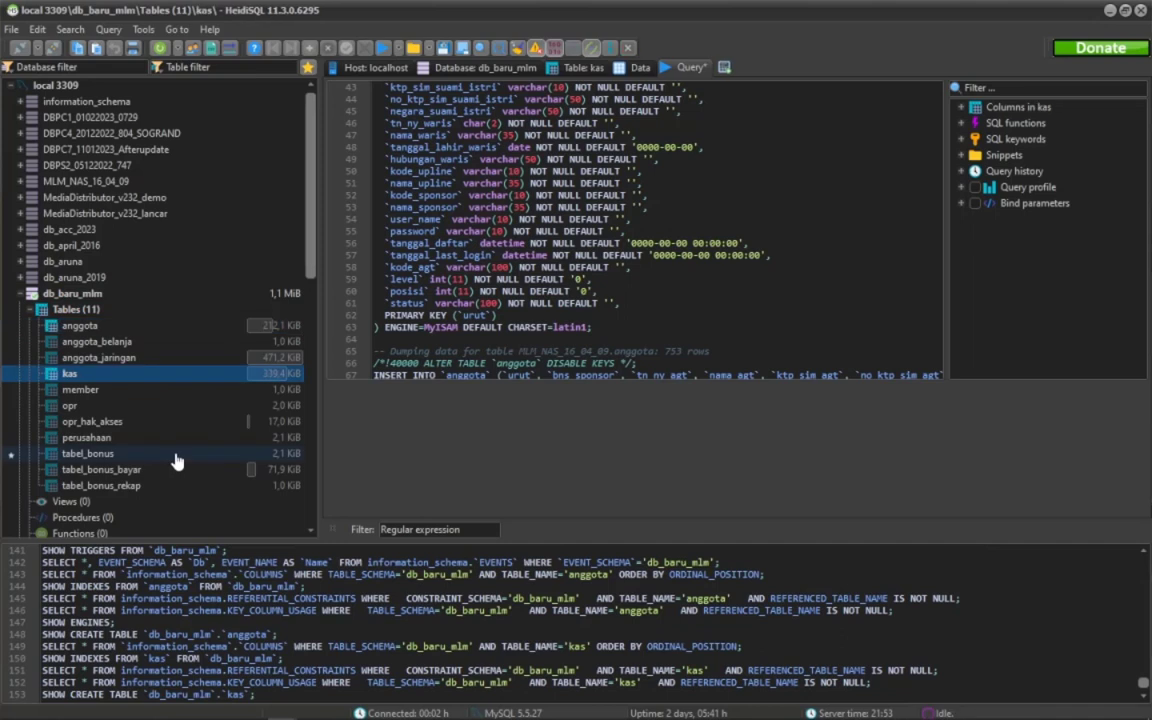
left_click(62, 295)
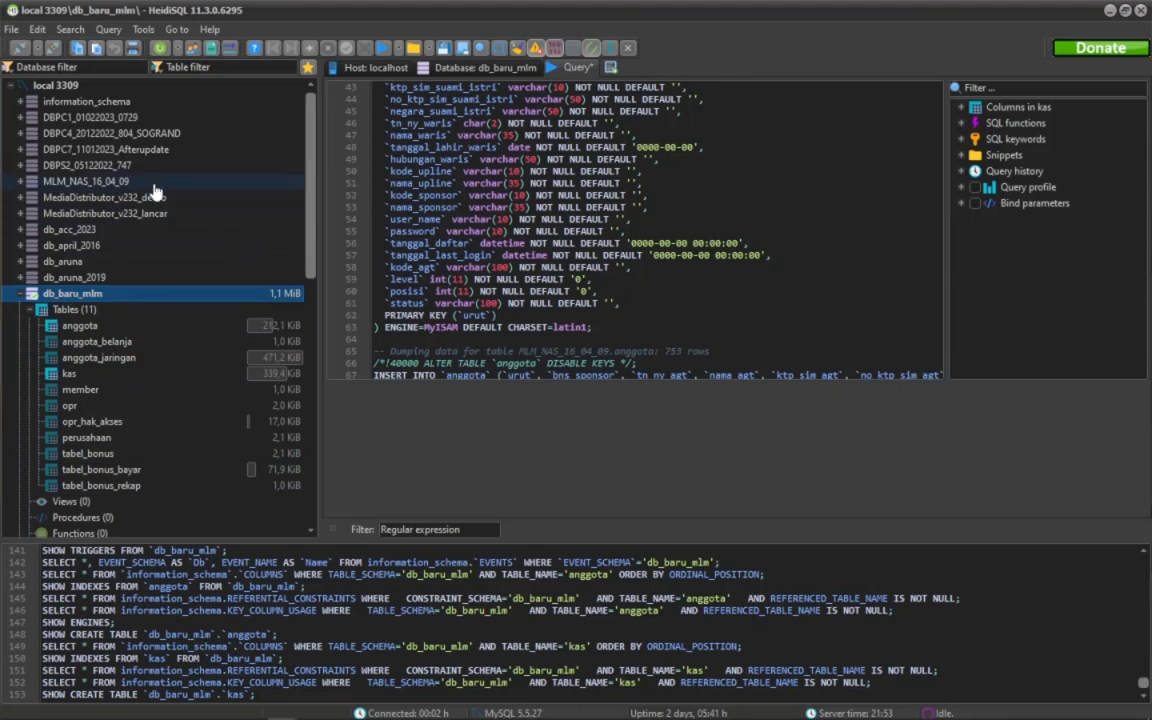
- Select the MLM_NAS_16_04_09 database and load back_04032023.sql into another query tab with auto-detected encoding
left_click(100, 182)
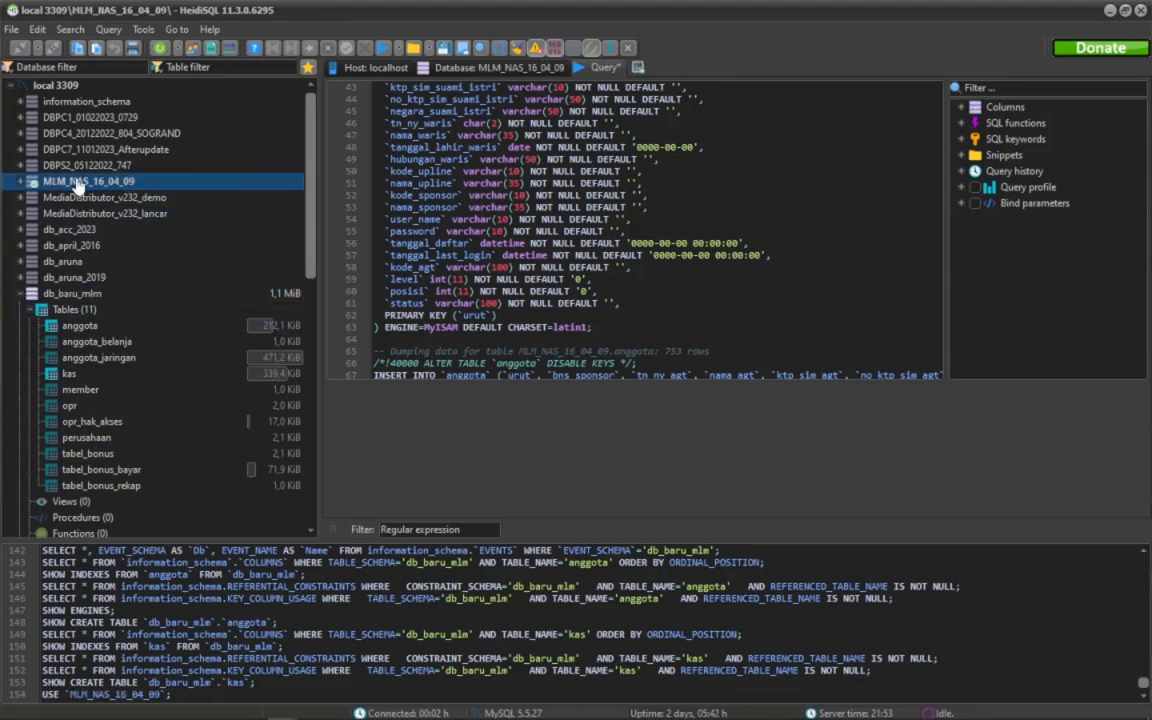
left_click(413, 47)
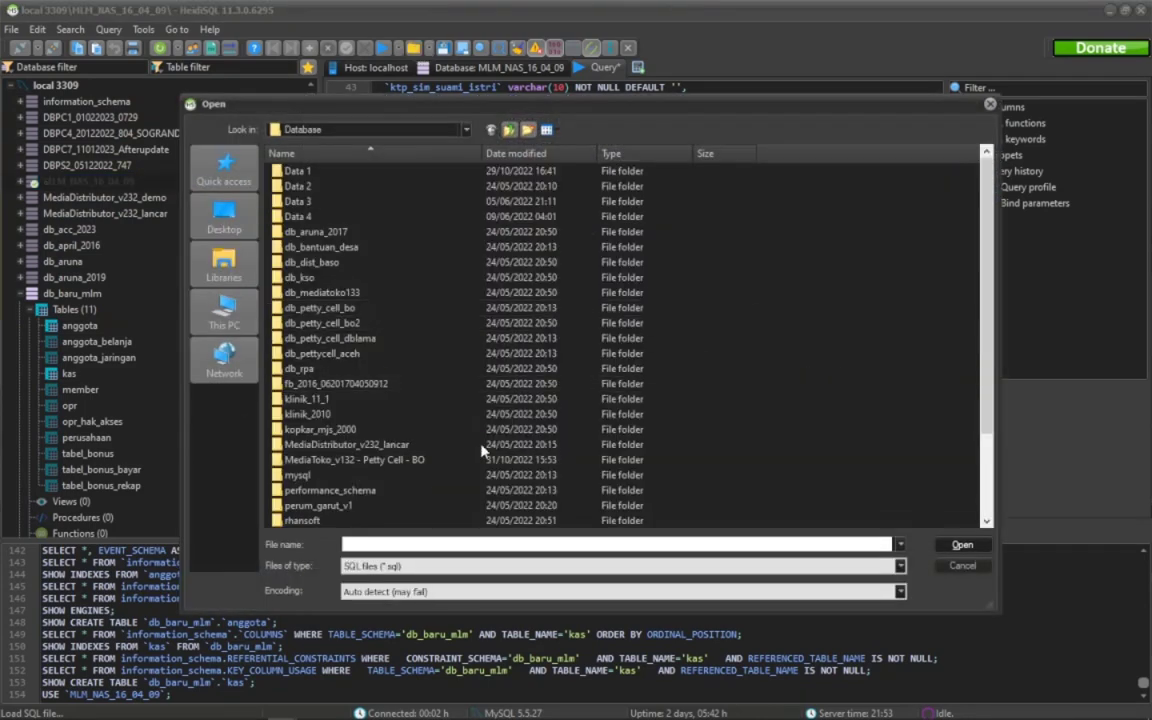
scroll(480, 440, "down", 2)
scroll(358, 515, "down", 2)
left_click(340, 490)
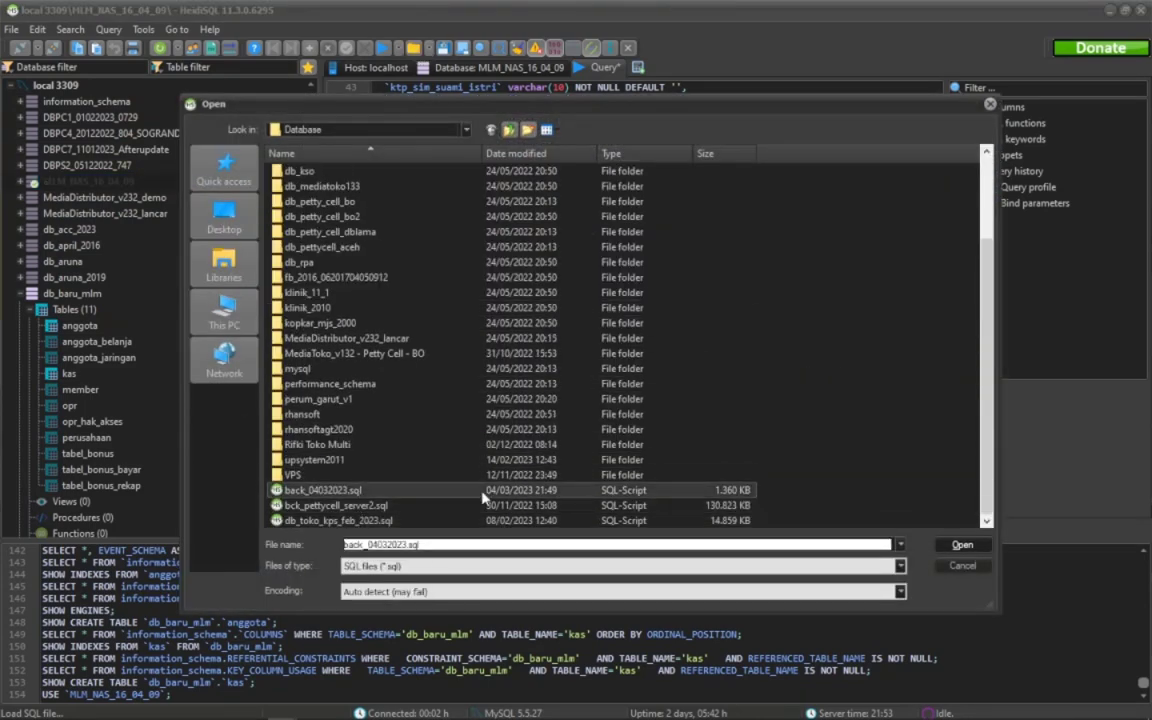
left_click(960, 545)
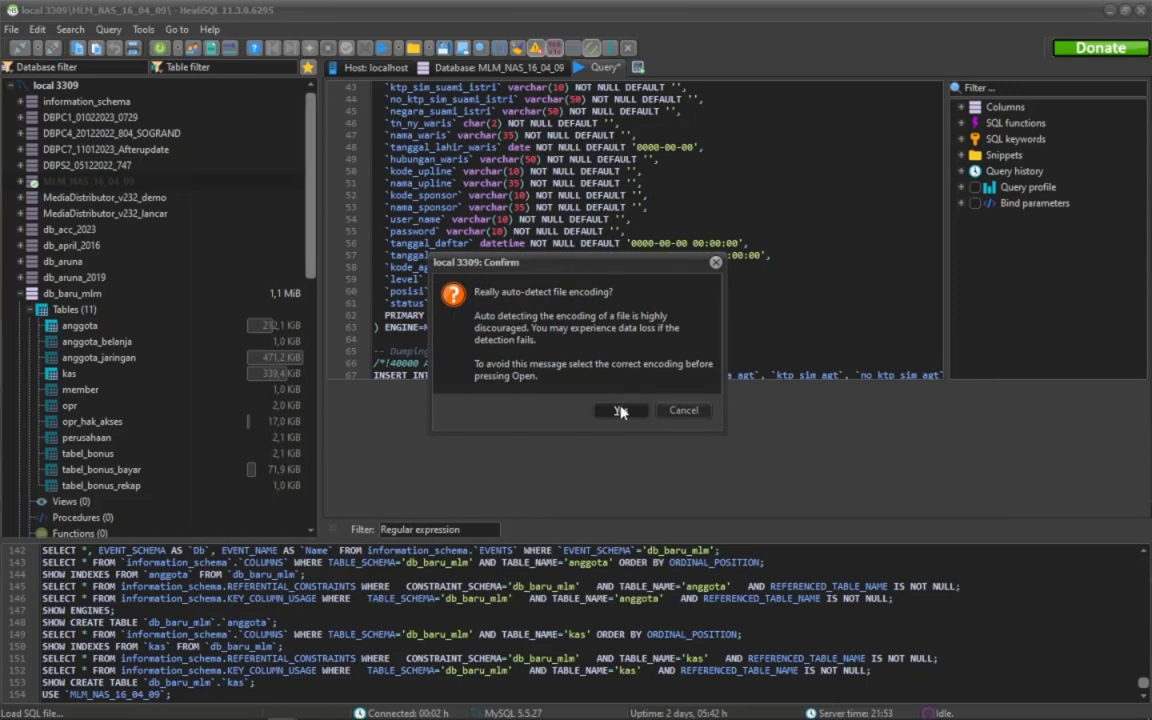
left_click(620, 412)
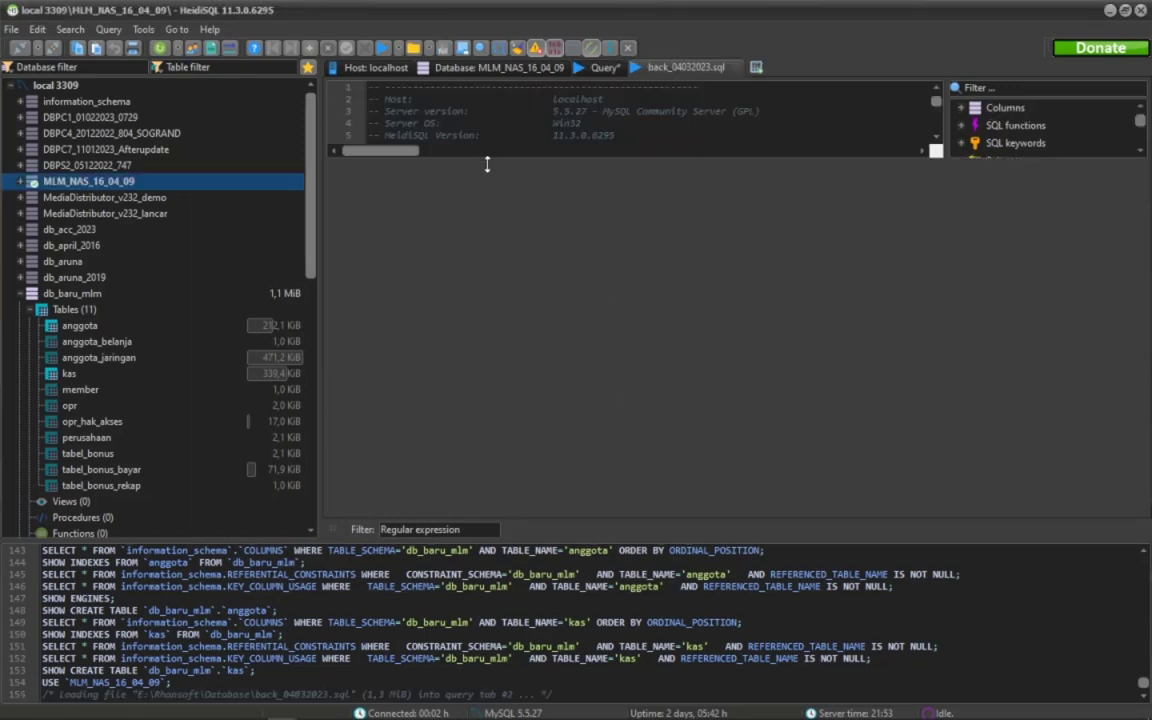
- Enlarge the query editor and run the backup script against MLM_NAS_16_04_09
left_click_drag(487, 163, 522, 452)
scroll(760, 360, "down", 4)
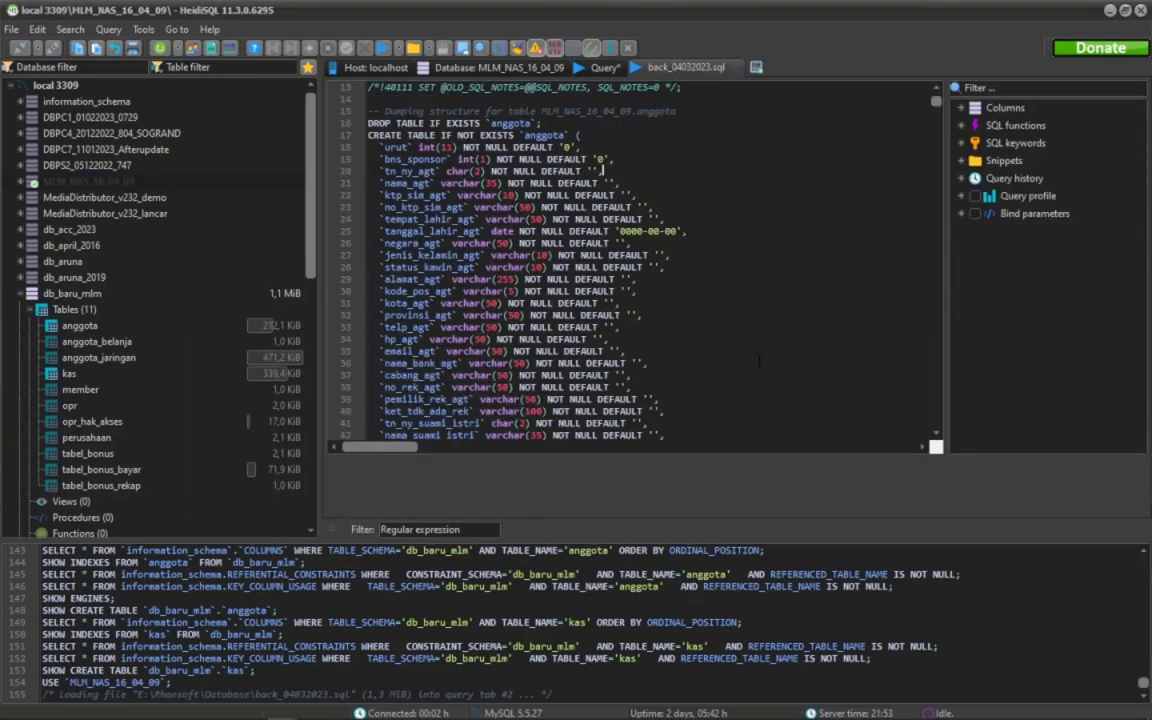
left_click(384, 48)
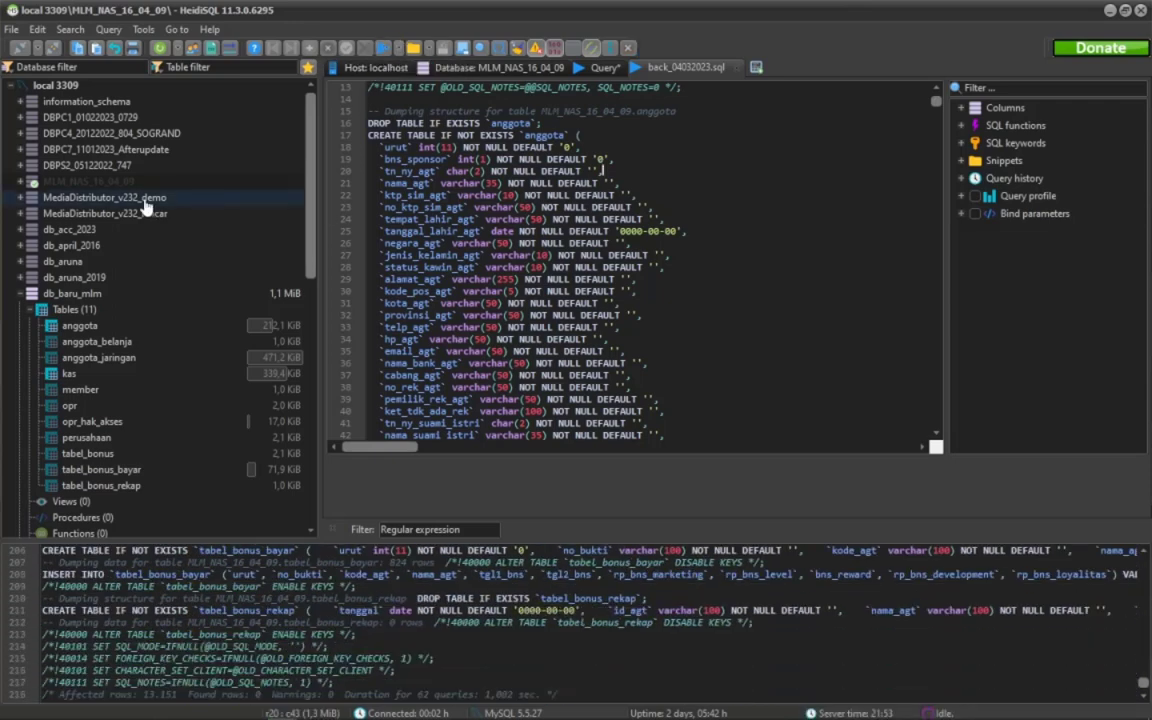
- Expand the tables of MLM_NAS_16_04_09 and check its anggota and anggota_belanja tables
left_click(31, 181)
left_click(20, 181)
left_click(45, 200)
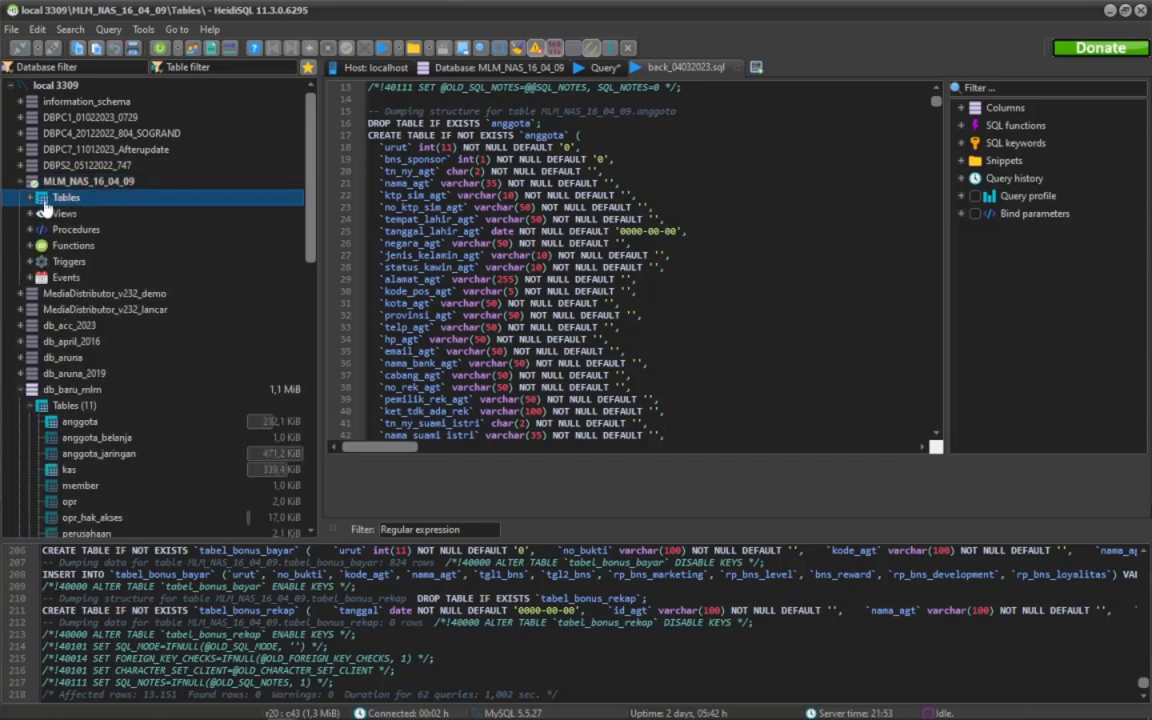
double_click(45, 199)
left_click(60, 214)
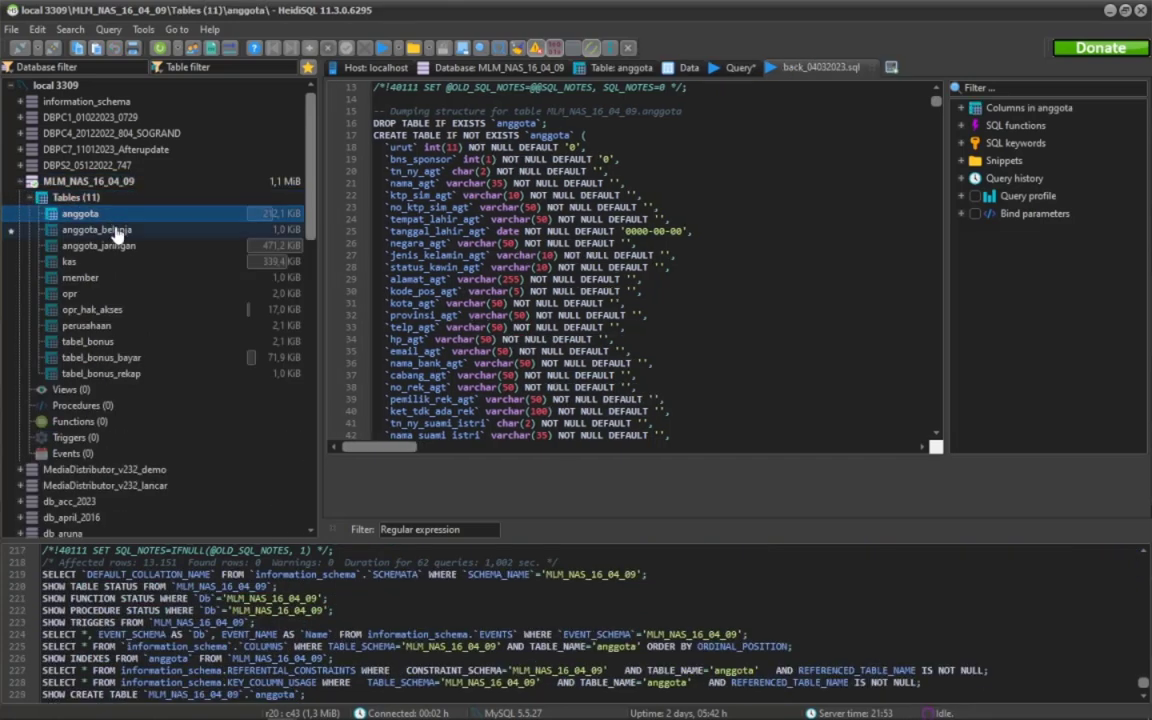
left_click(117, 230)
left_click(100, 213)
- Look through the data rows of the anggota table in MLM_NAS_16_04_09 and return to the first row
left_click(689, 67)
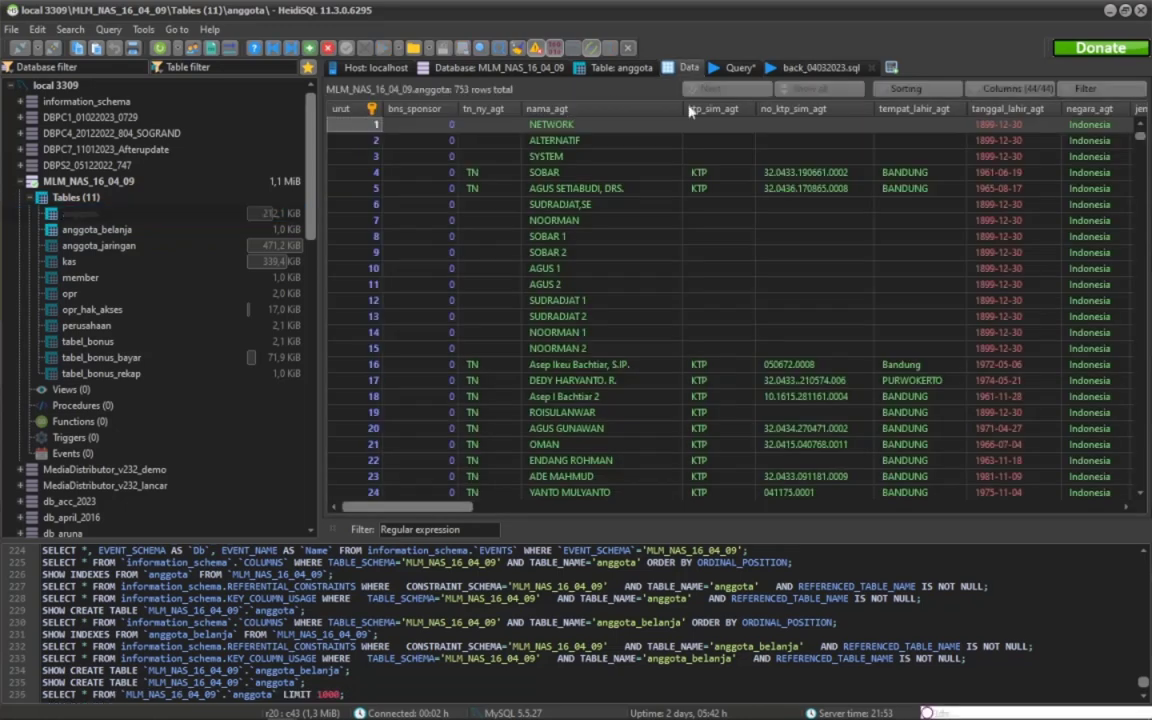
scroll(640, 372, "down", 12)
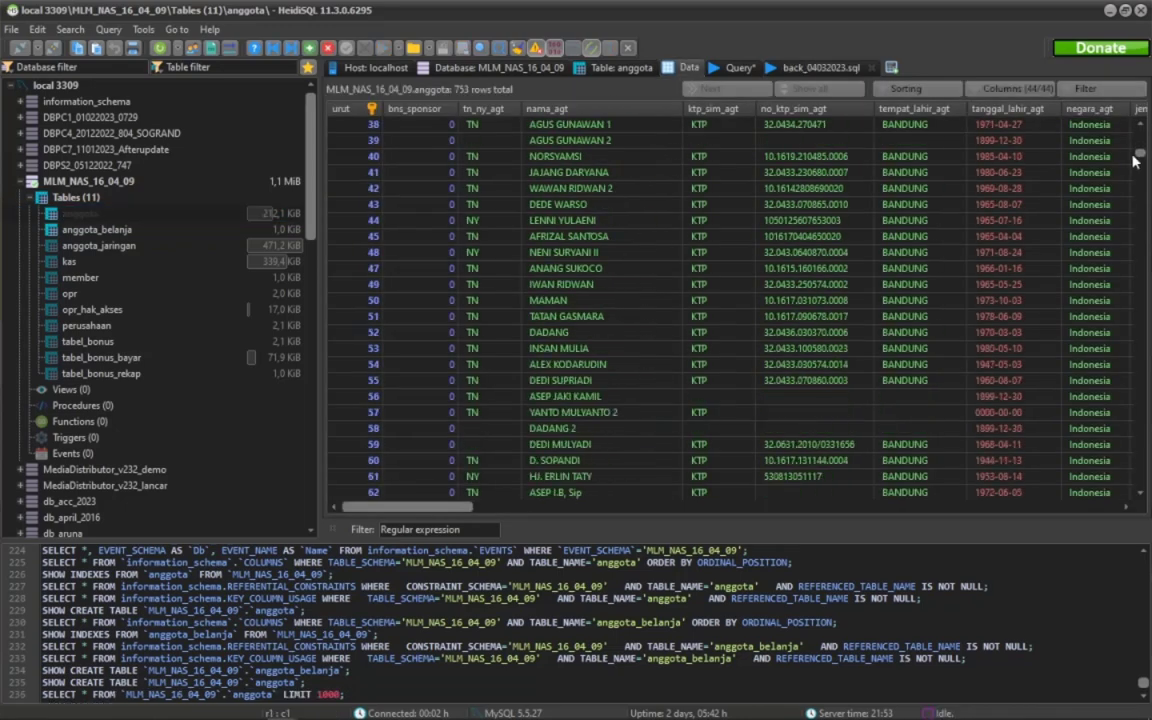
scroll(650, 370, "down", 15)
key("ctrl+Home")
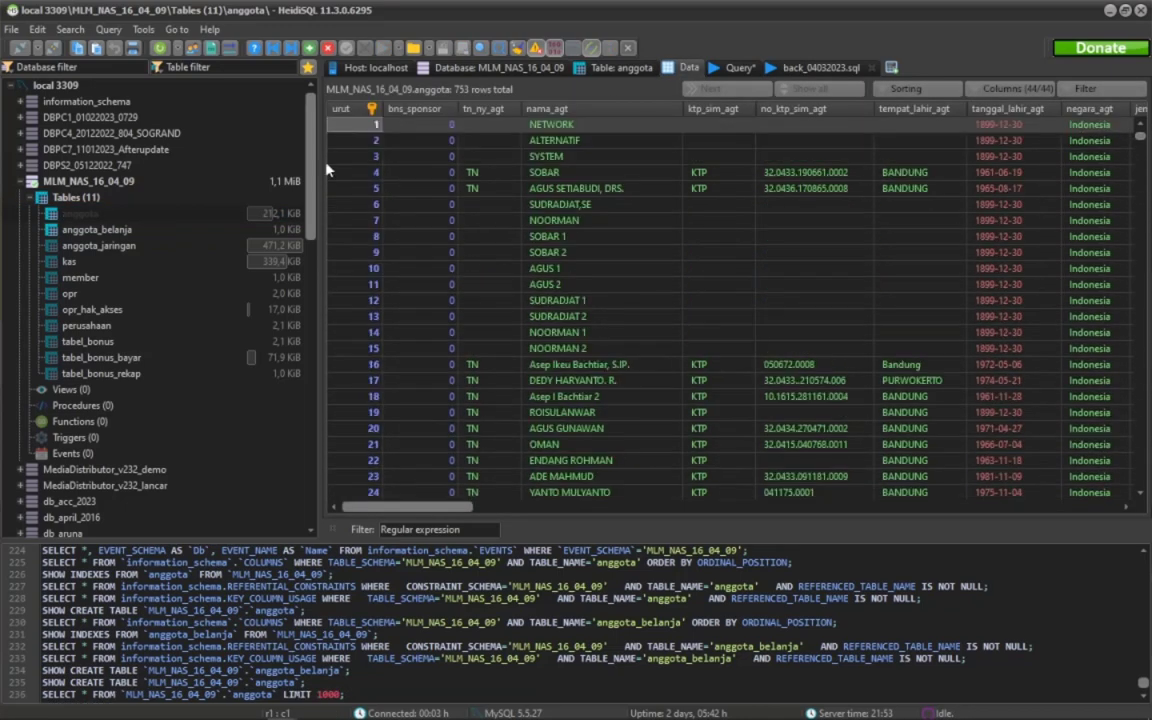
- Collapse MLM_NAS_16_04_09 and view the table overview of db_baru_mlm
left_click(22, 182)
left_click(108, 294)
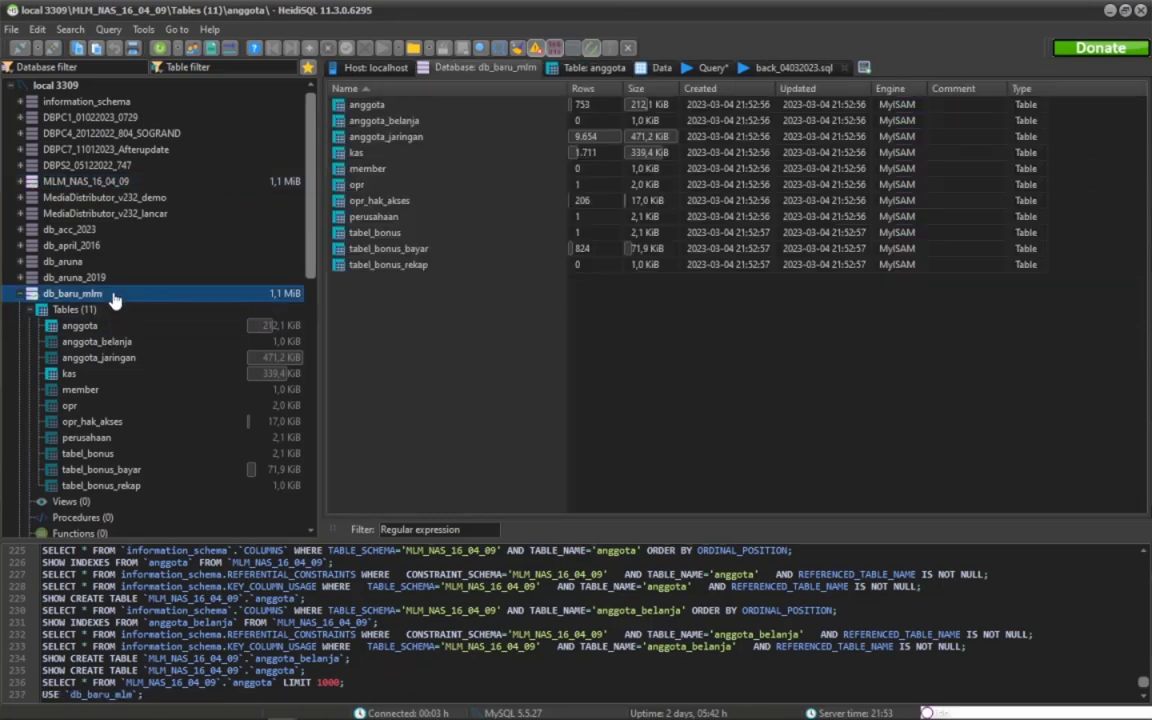